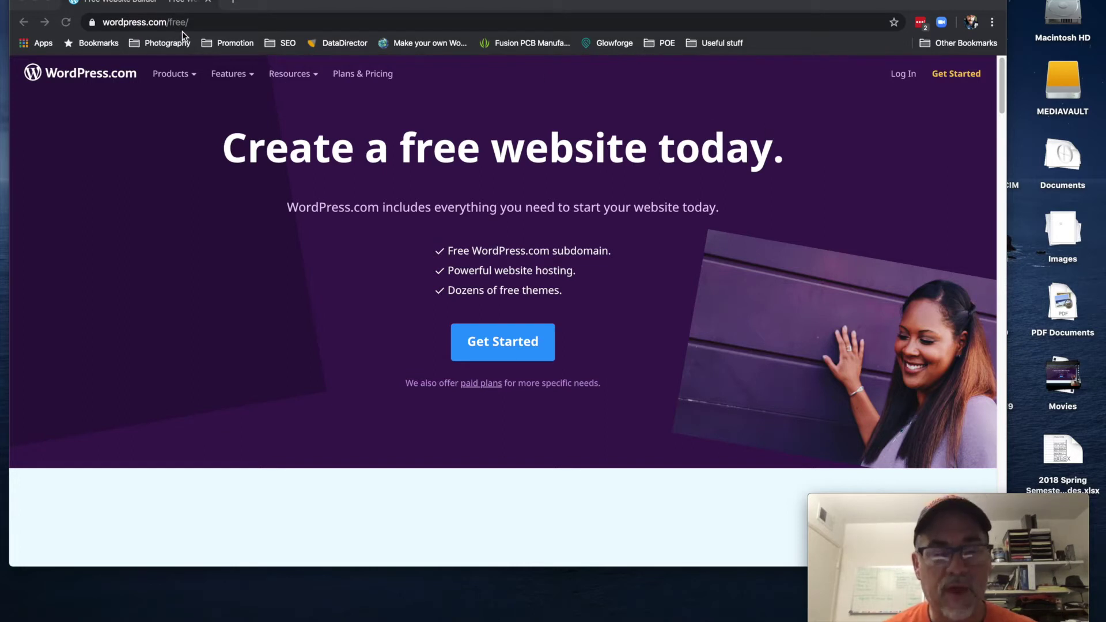
Start creating a free website and search for the domain name myengineeringclassesatnhs
{"action": "left_click", "coordinate": [482, 342]}
{"action": "left_click", "coordinate": [482, 343]}
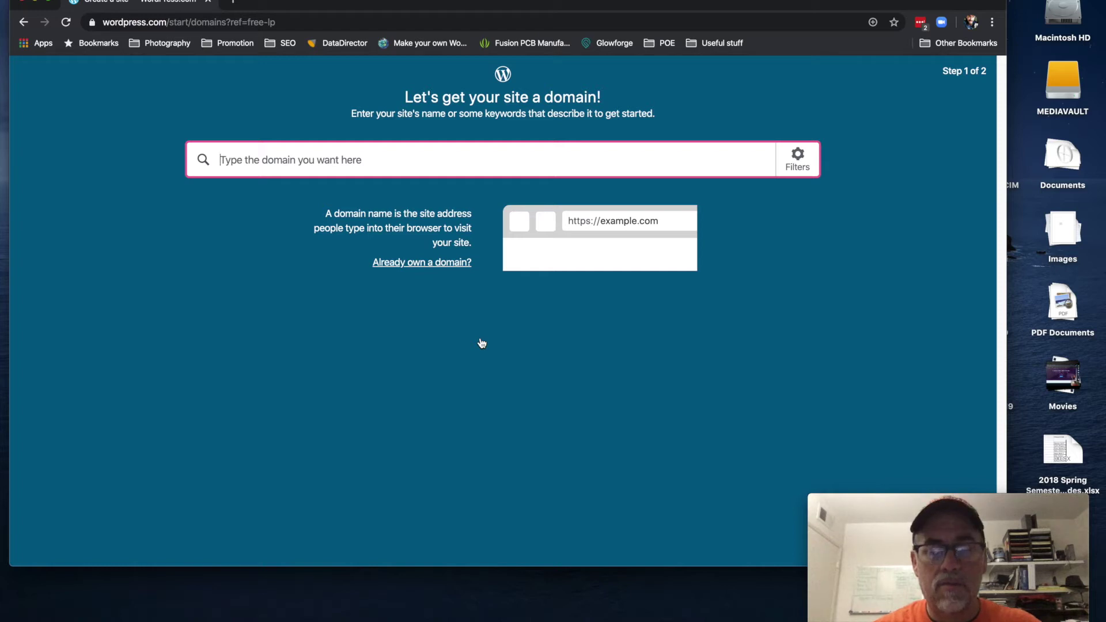
{"action": "type", "text": "myen"}
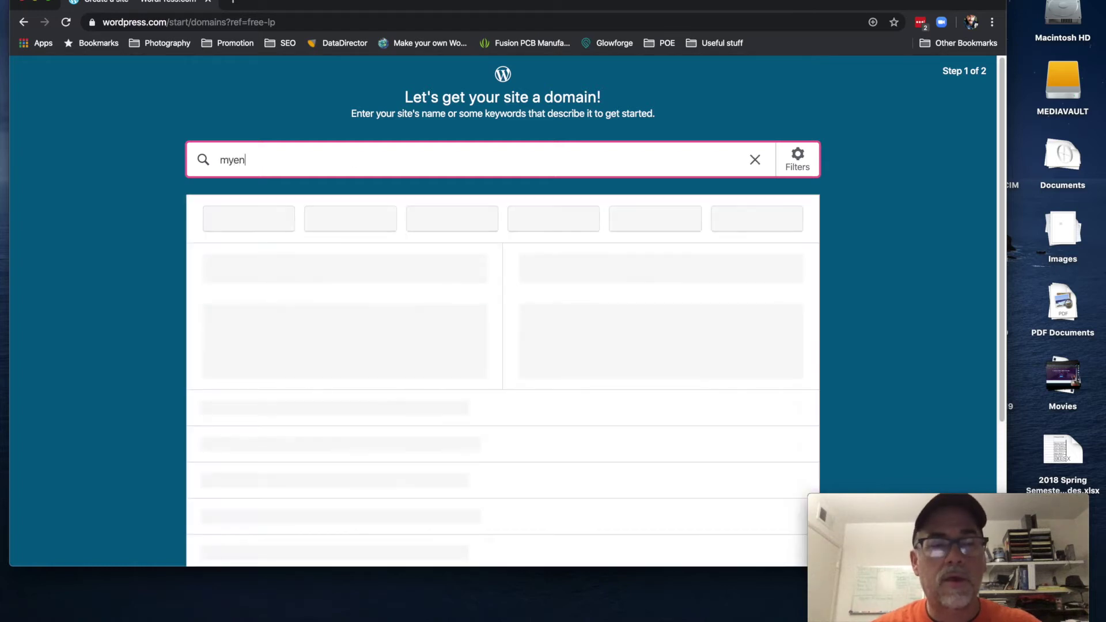
{"action": "type", "text": "gineering"}
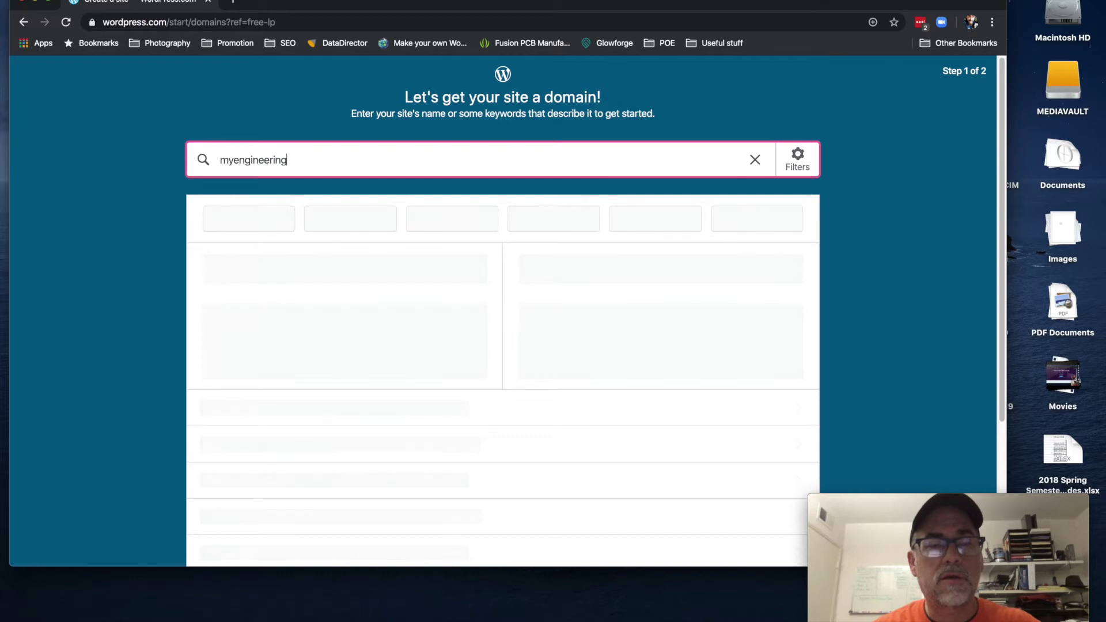
{"action": "type", "text": "class"}
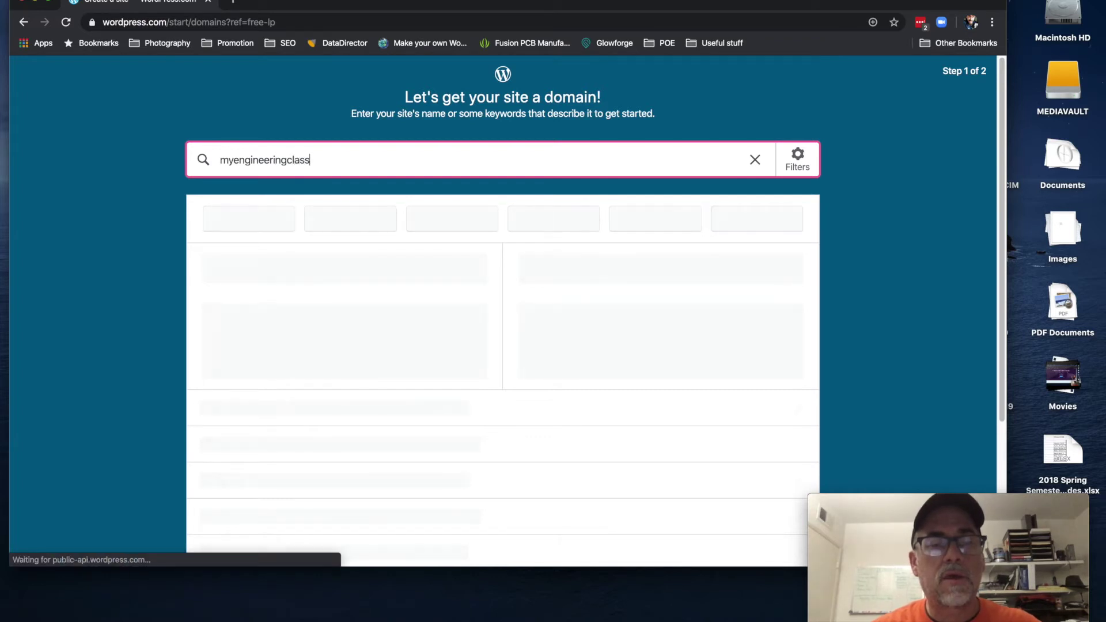
{"action": "type", "text": "es"}
{"action": "type", "text": "ath"}
{"action": "key", "text": "BackSpace"}
{"action": "key", "text": "BackSpace"}
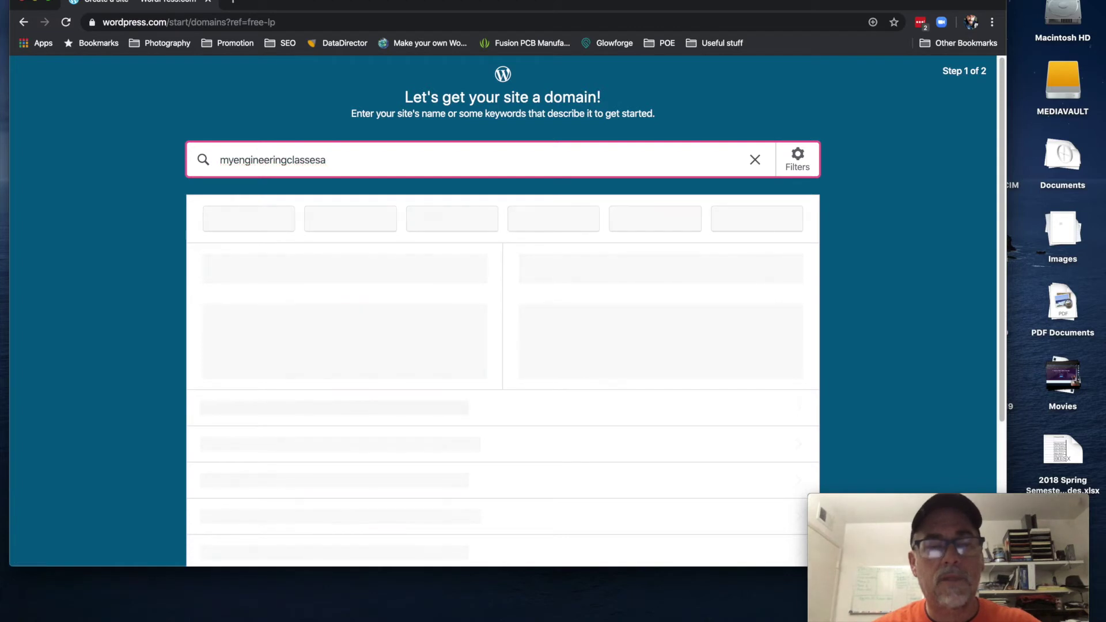
{"action": "type", "text": "t"}
{"action": "key", "text": "BackSpace"}
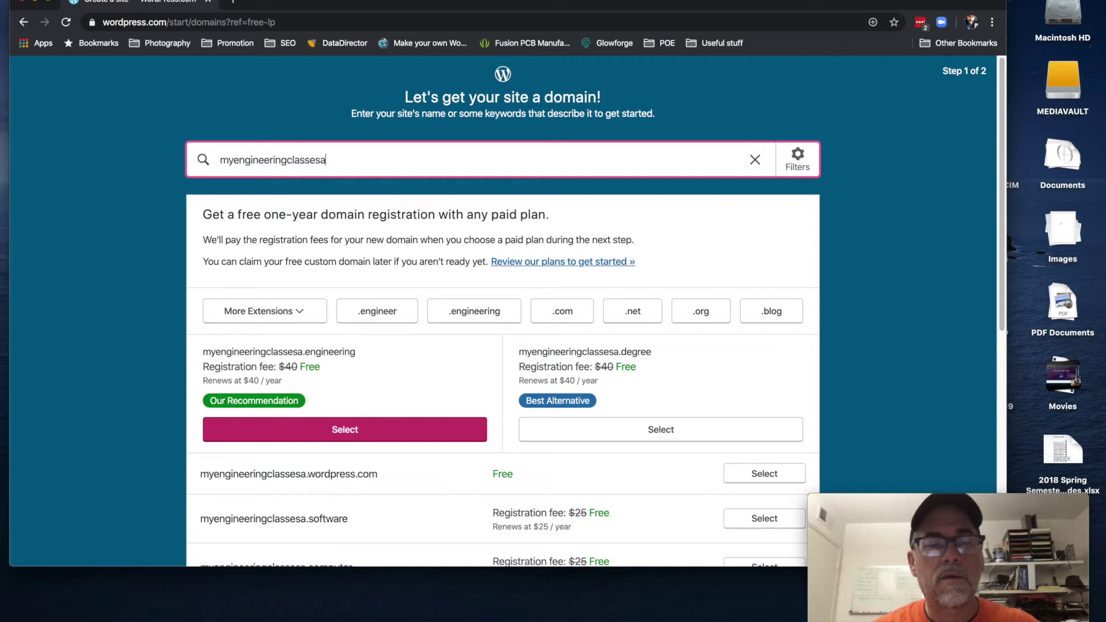
{"action": "type", "text": "tnhs"}
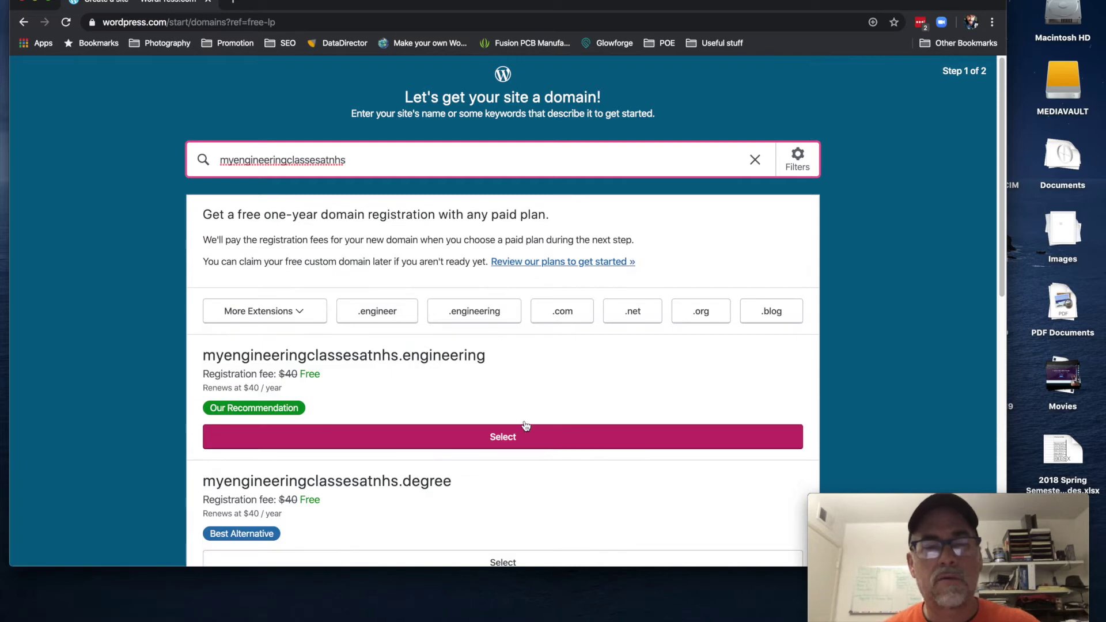
Choose the free address myengineeringclassesatnhs.wordpress.com and start with a free site instead of a paid plan
{"action": "scroll", "coordinate": [587, 408], "scroll_direction": "down", "scroll_amount": 3}
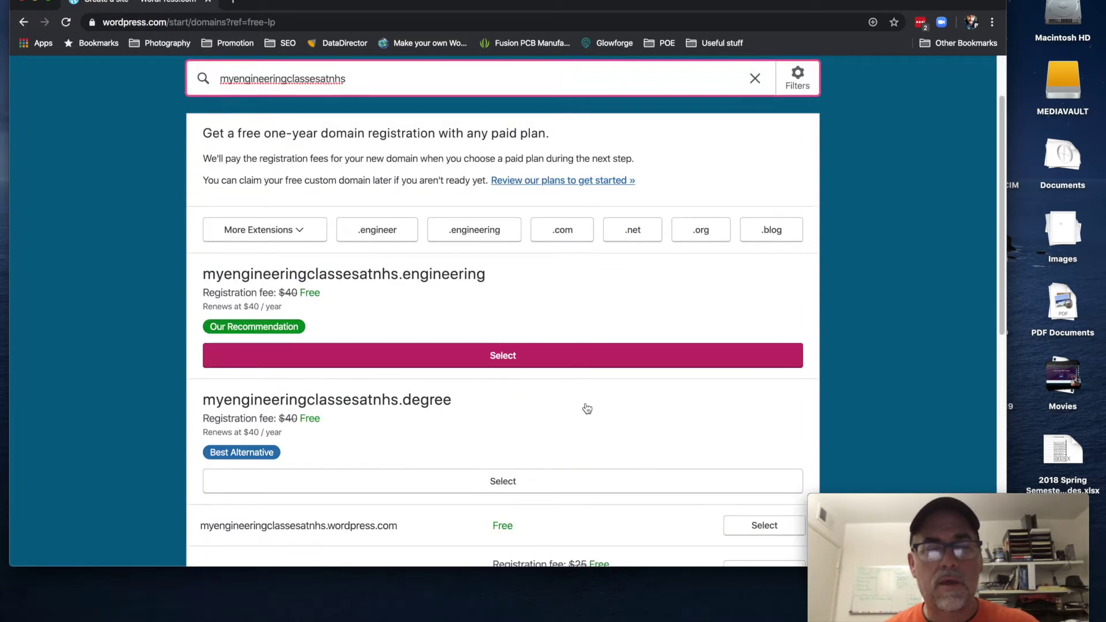
{"action": "scroll", "coordinate": [587, 408], "scroll_direction": "down", "scroll_amount": 2}
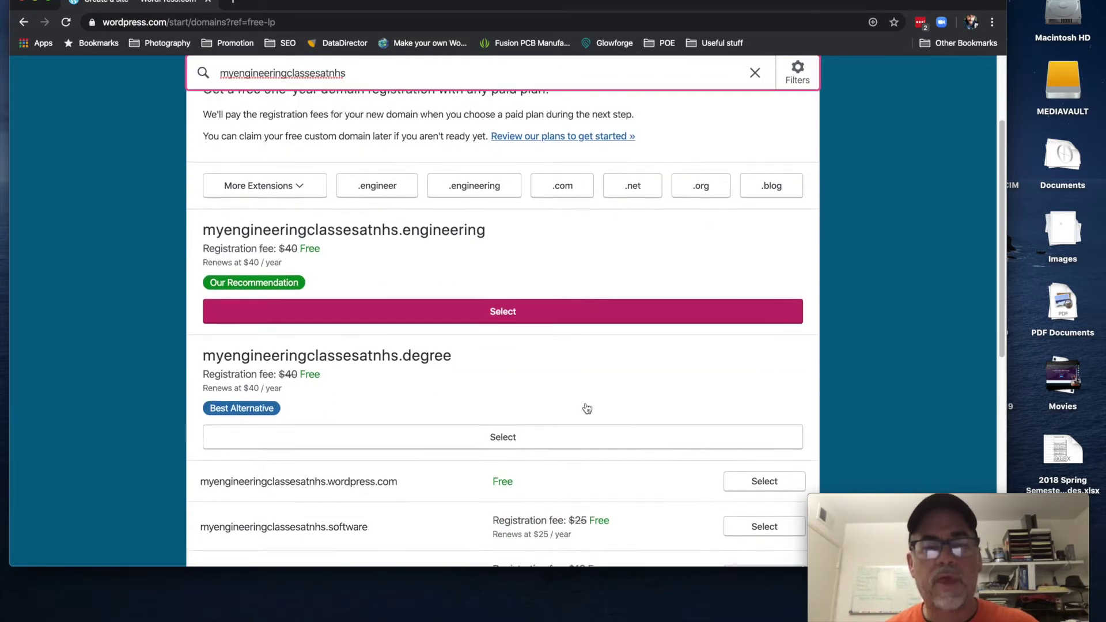
{"action": "scroll", "coordinate": [587, 408], "scroll_direction": "up", "scroll_amount": 2}
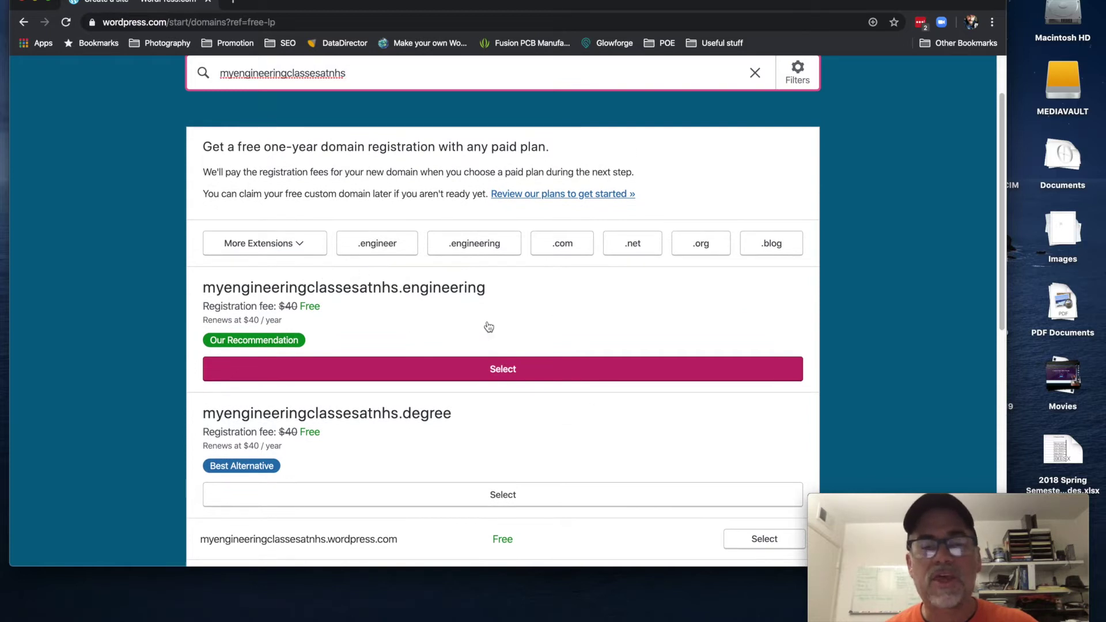
{"action": "scroll", "coordinate": [482, 470], "scroll_direction": "down", "scroll_amount": 3}
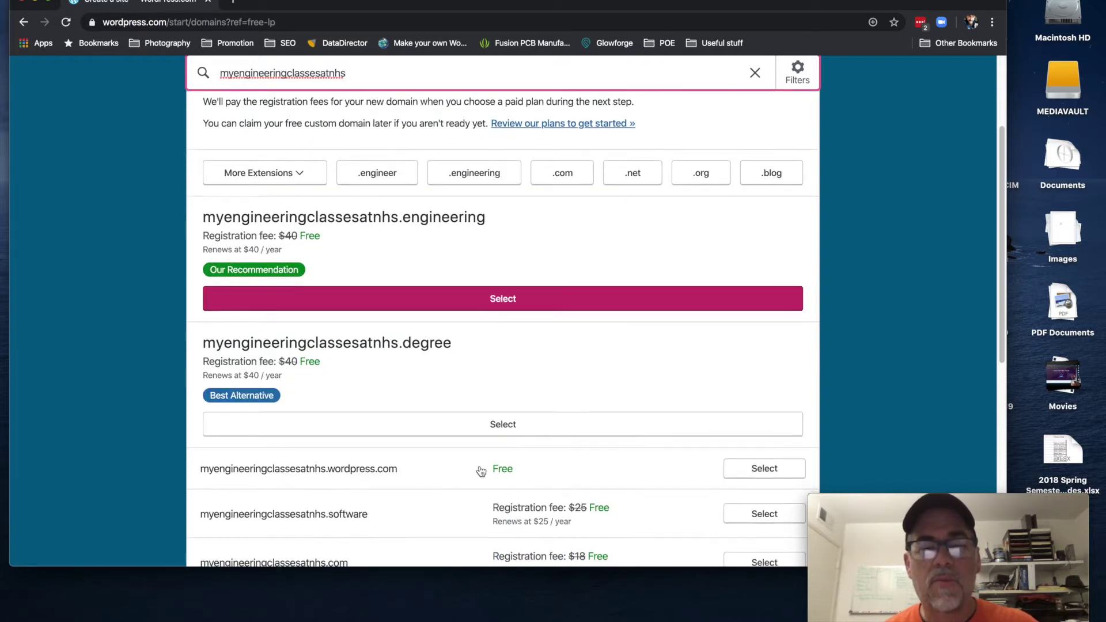
{"action": "scroll", "coordinate": [481, 470], "scroll_direction": "down", "scroll_amount": 2}
{"action": "scroll", "coordinate": [430, 365], "scroll_direction": "down", "scroll_amount": 3}
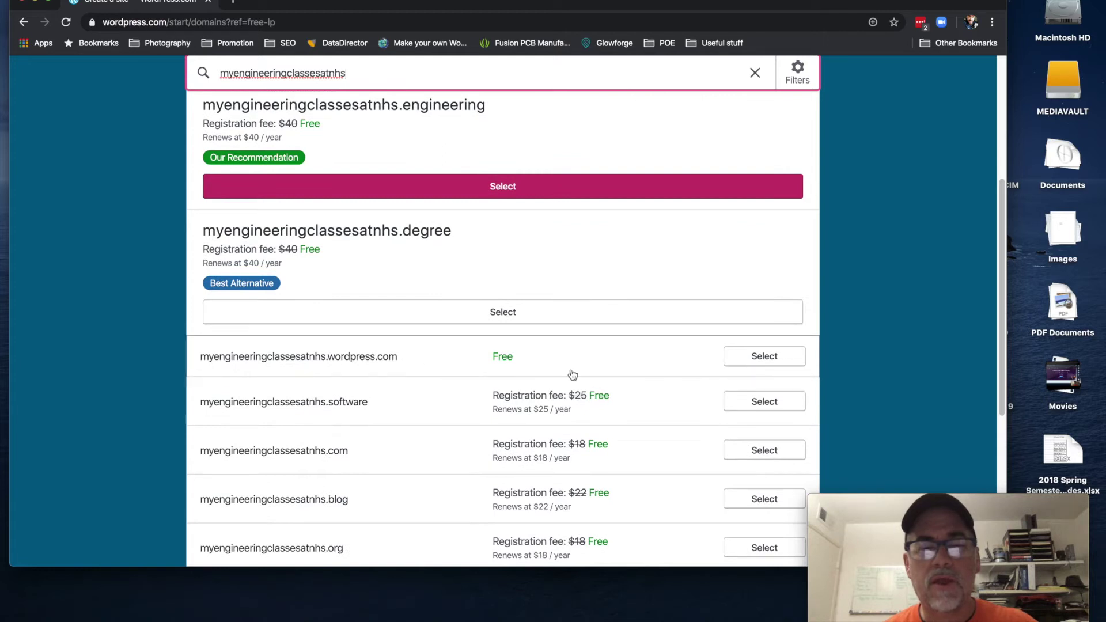
{"action": "scroll", "coordinate": [749, 383], "scroll_direction": "down", "scroll_amount": 2}
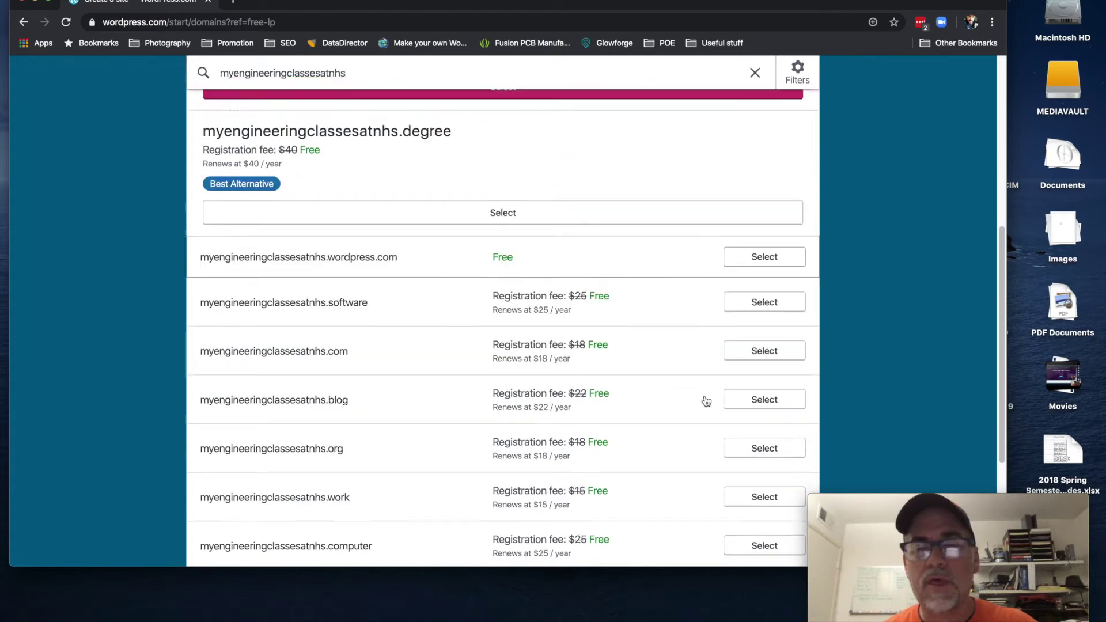
{"action": "left_click", "coordinate": [746, 400]}
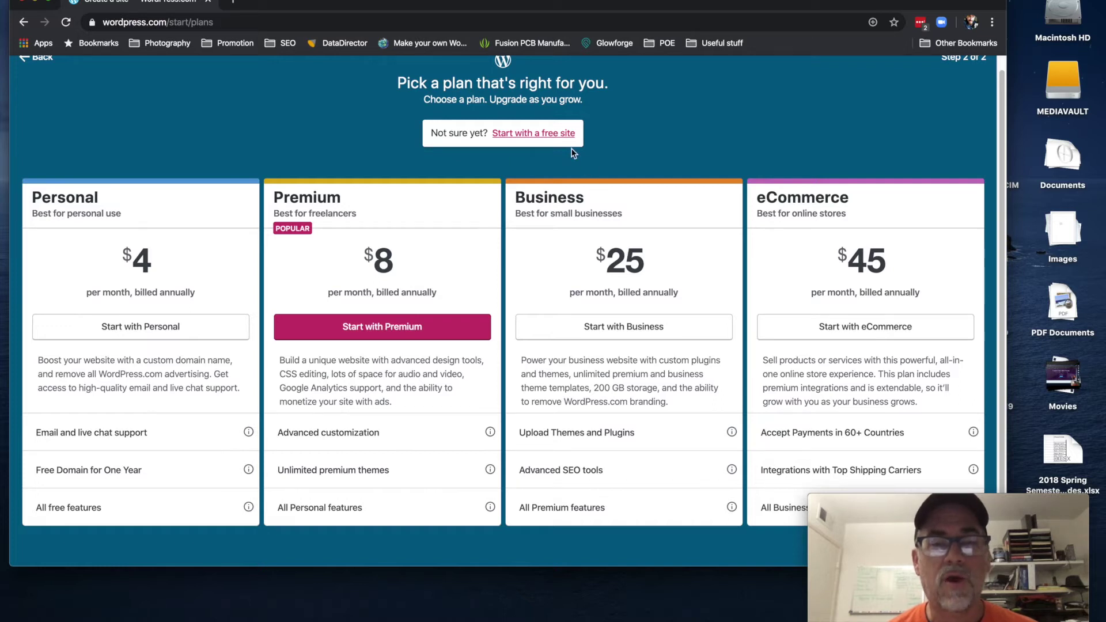
{"action": "left_click", "coordinate": [556, 133]}
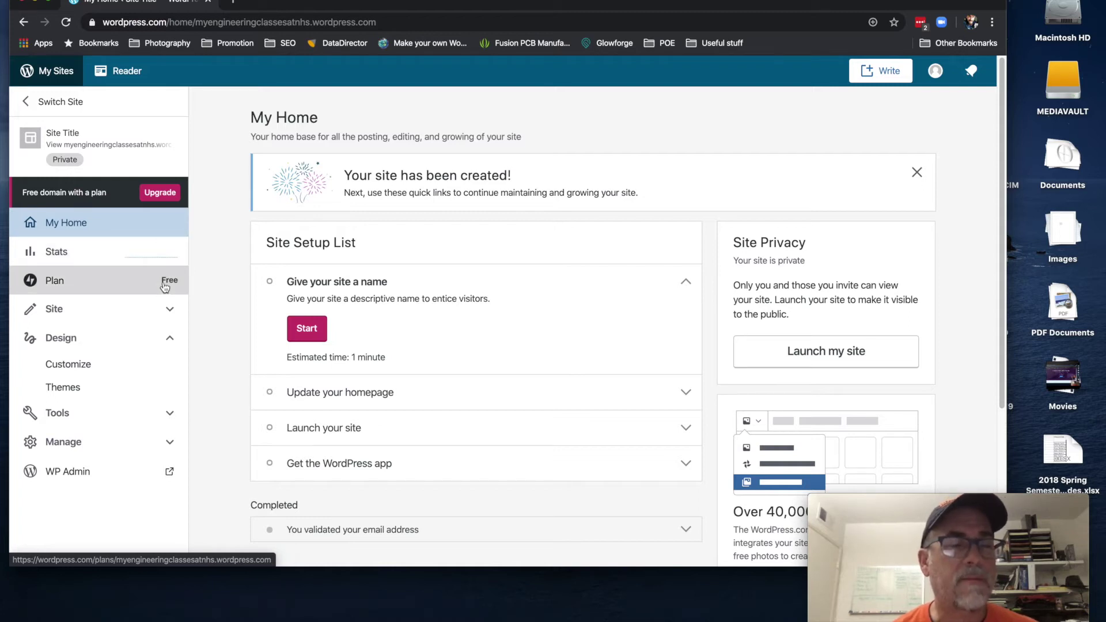
{"action": "left_click", "coordinate": [158, 313]}
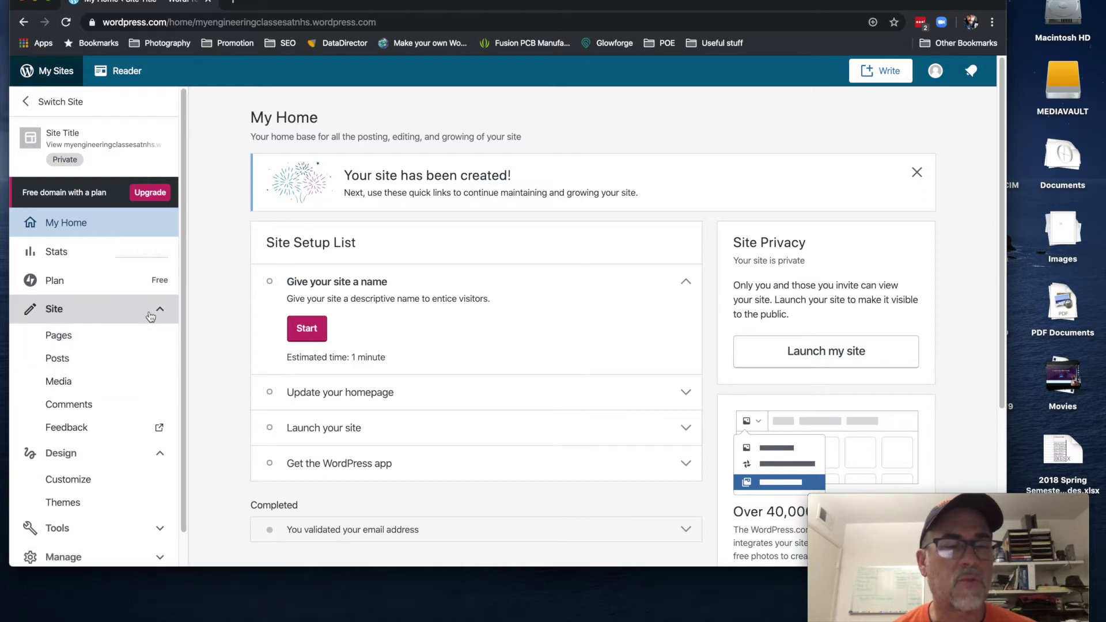
{"action": "left_click", "coordinate": [157, 313]}
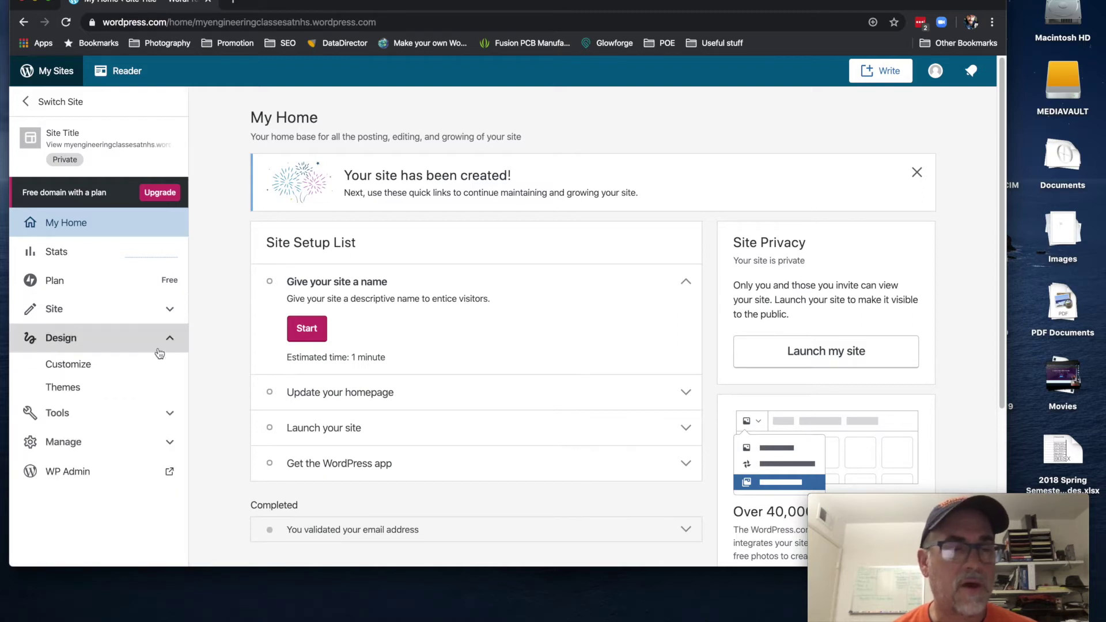
{"action": "left_click", "coordinate": [109, 348]}
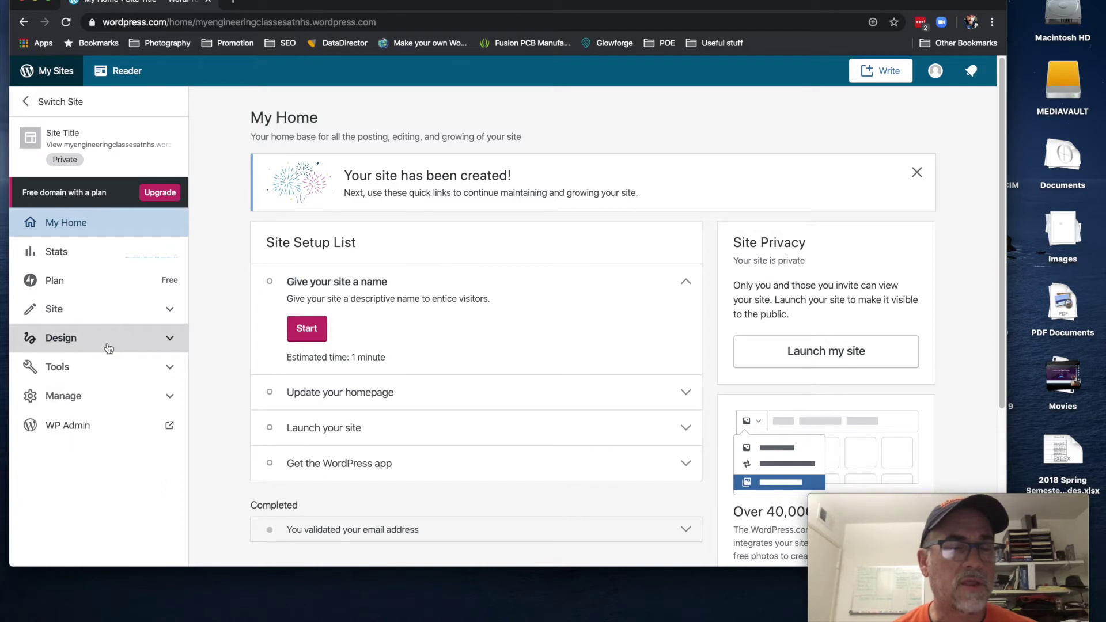
{"action": "left_click", "coordinate": [108, 348]}
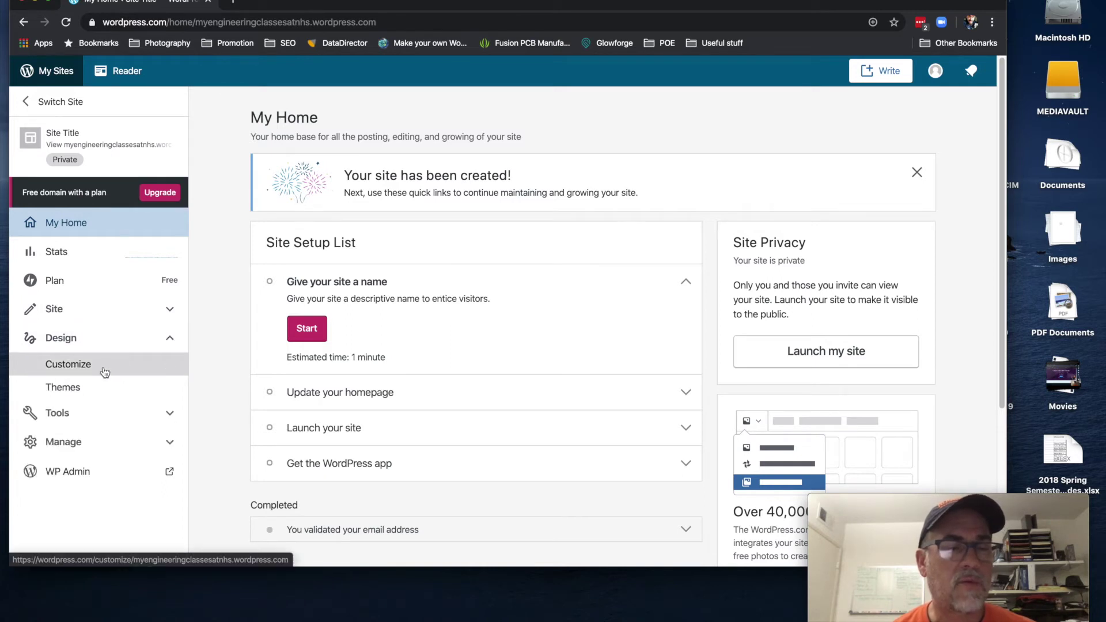
In the site customizer's Site Identity settings, set the site title to the teacher's title and surname followed by "Engineering and Robotics Classes"
{"action": "left_click", "coordinate": [104, 372]}
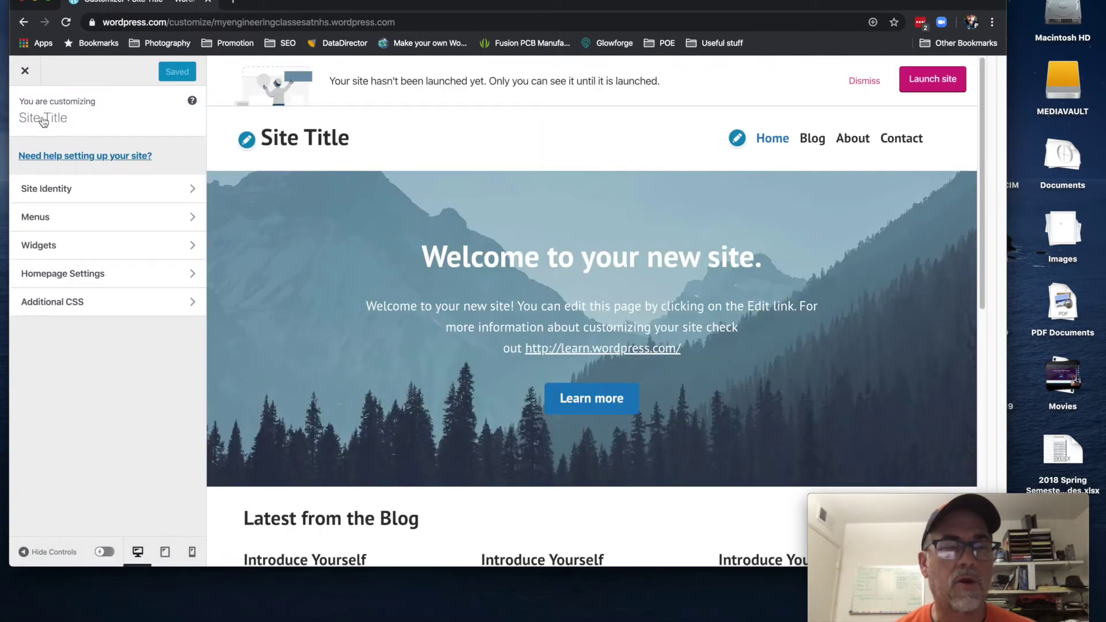
{"action": "left_click", "coordinate": [42, 118]}
{"action": "left_click_drag", "start_coordinate": [81, 291], "coordinate": [7, 290]}
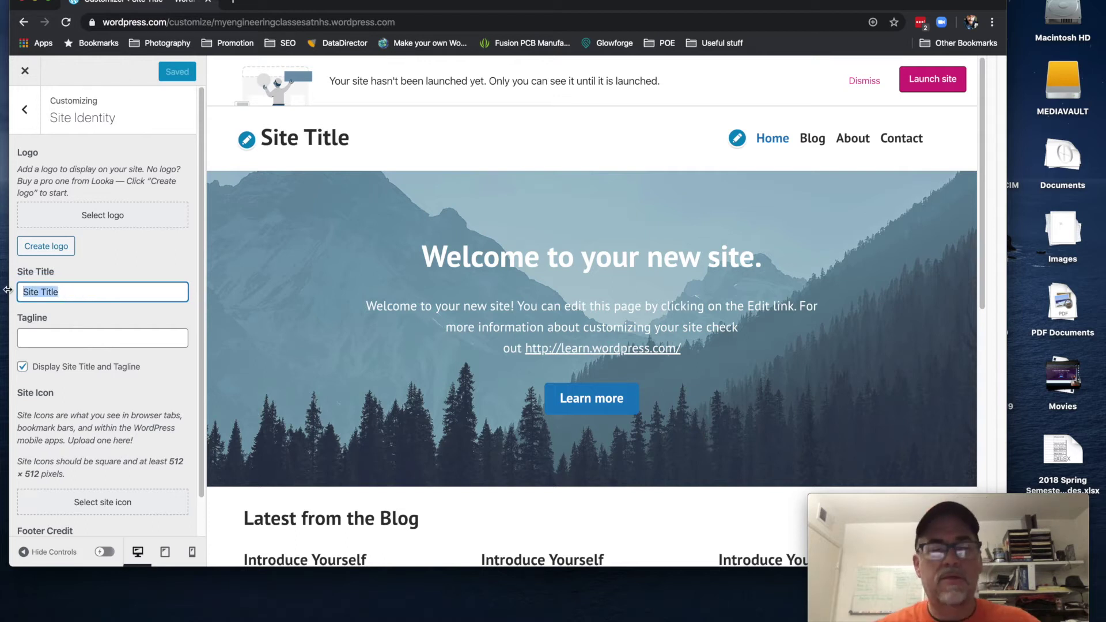
{"action": "type", "text": "Mr"}
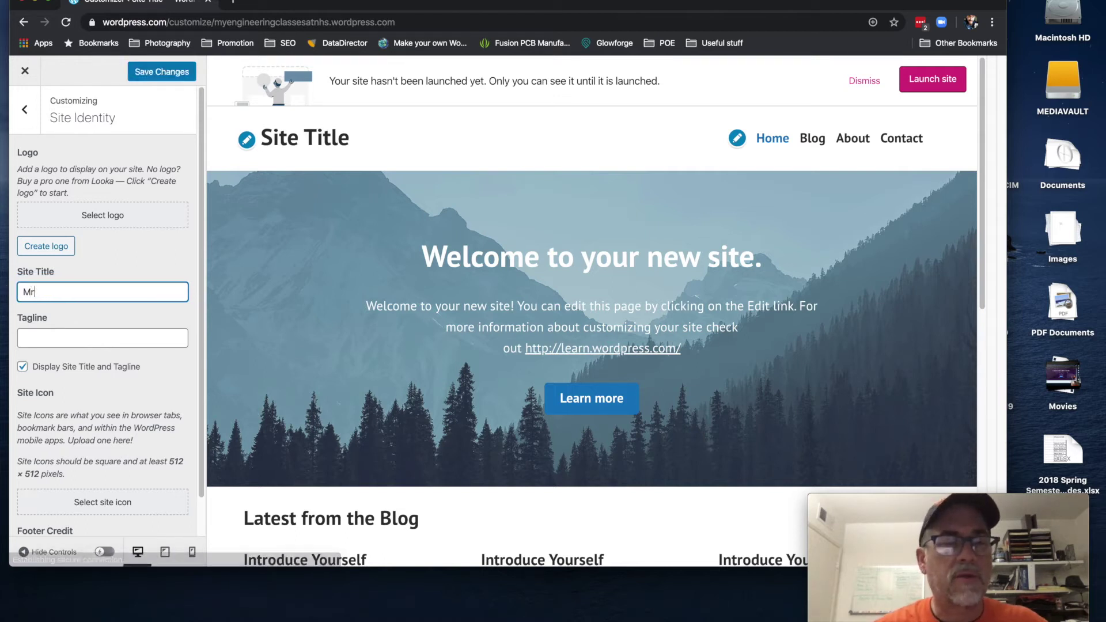
{"action": "type", "text": " Hughes"}
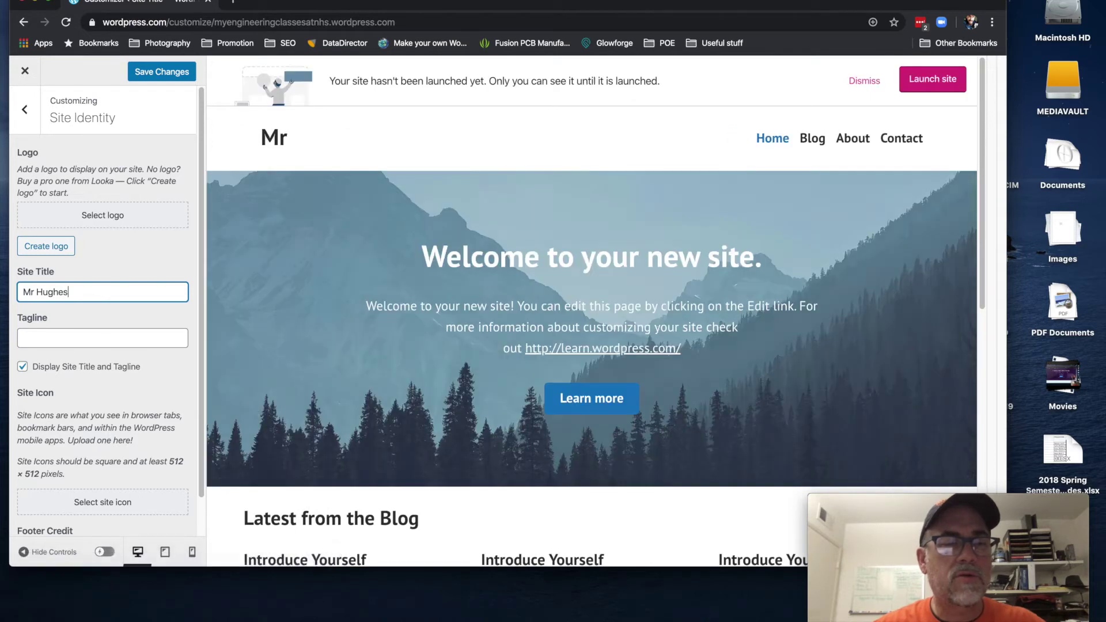
{"action": "type", "text": " Enginee"}
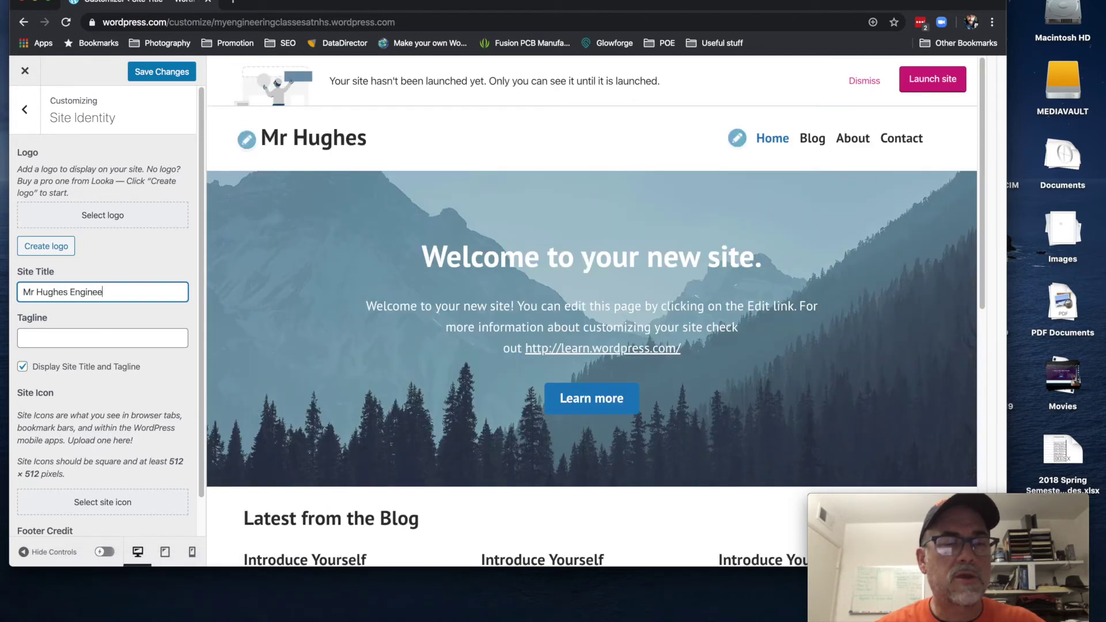
{"action": "type", "text": "ring and Rolbo"}
{"action": "key", "text": "BackSpace"}
{"action": "key", "text": "BackSpace"}
{"action": "key", "text": "BackSpace"}
{"action": "key", "text": "BackSpace"}
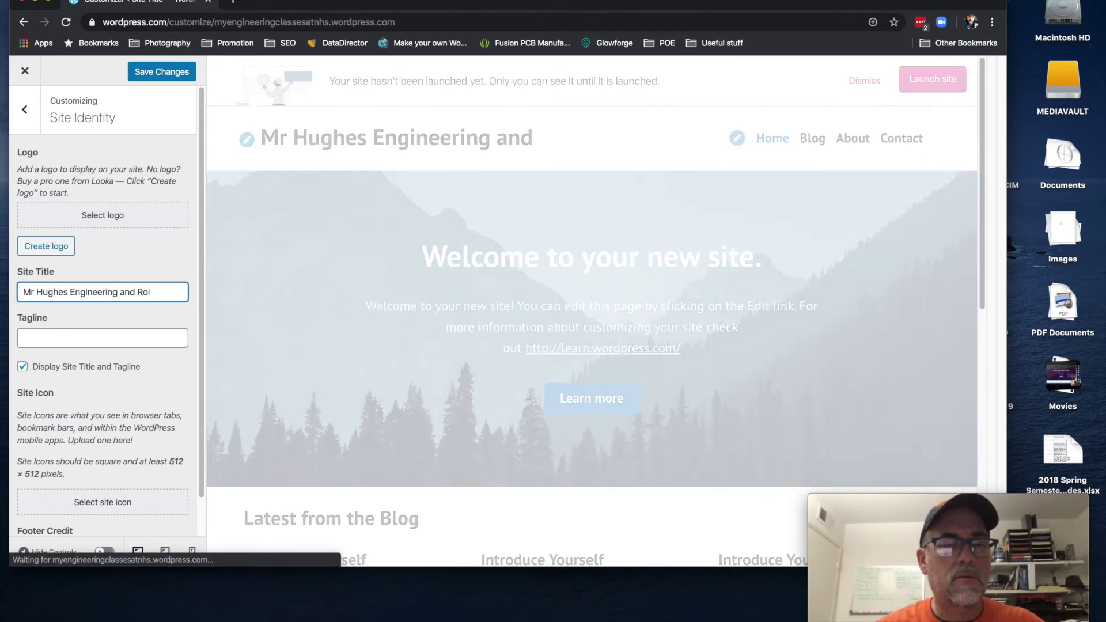
{"action": "type", "text": "obotics"}
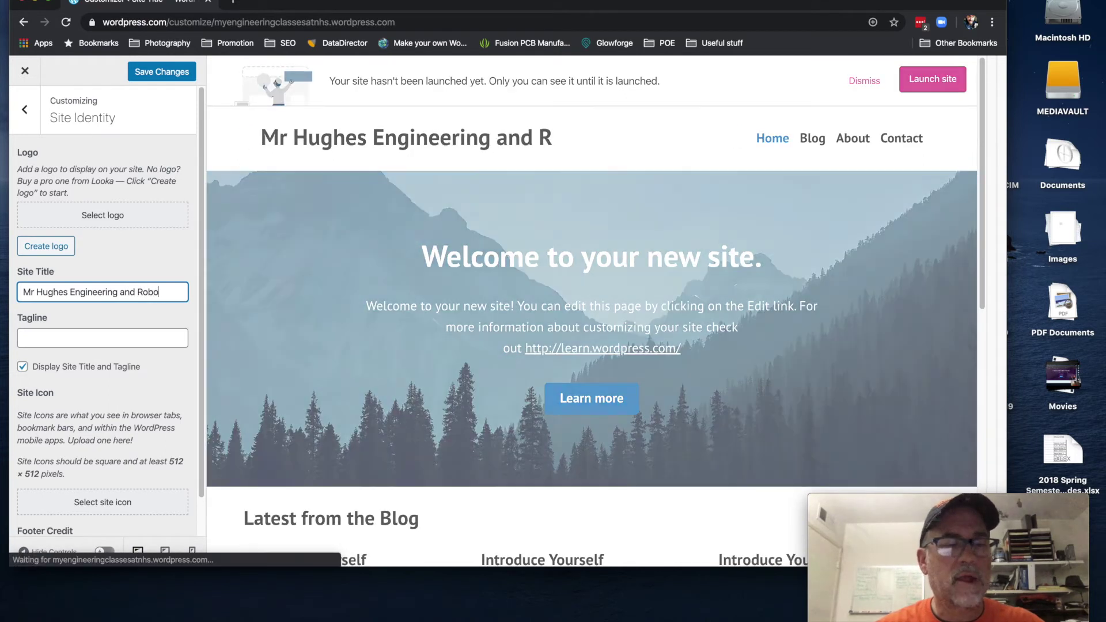
{"action": "type", "text": "Classes"}
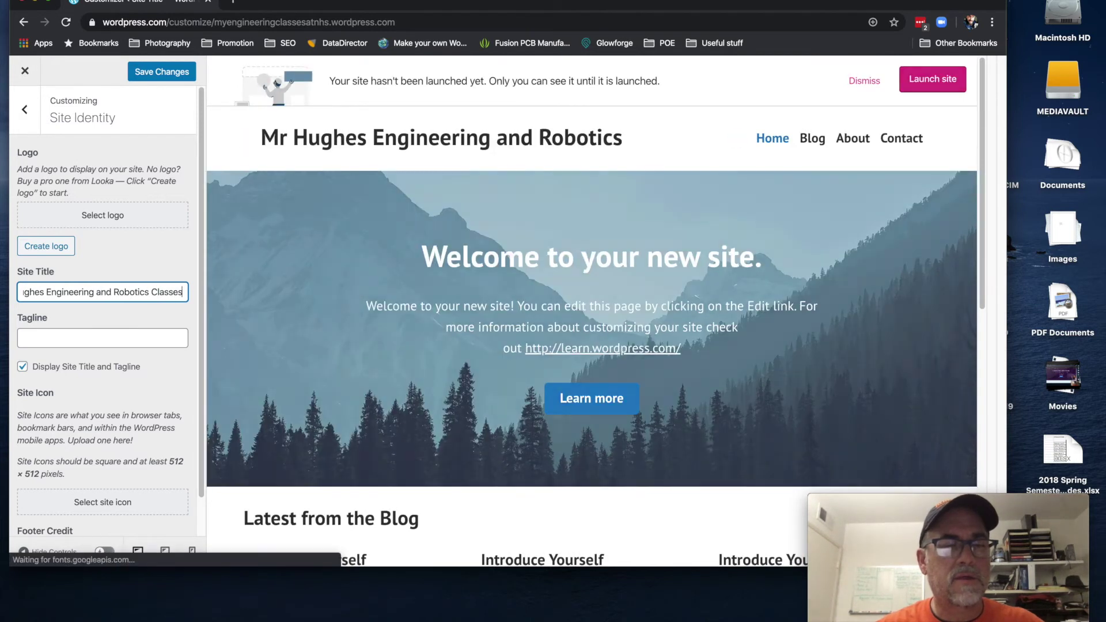
Set the site tagline to "Where Learning and Fun Go Hand in Hand" and save the site identity changes
{"action": "key", "text": "Tab"}
{"action": "type", "text": "Where "}
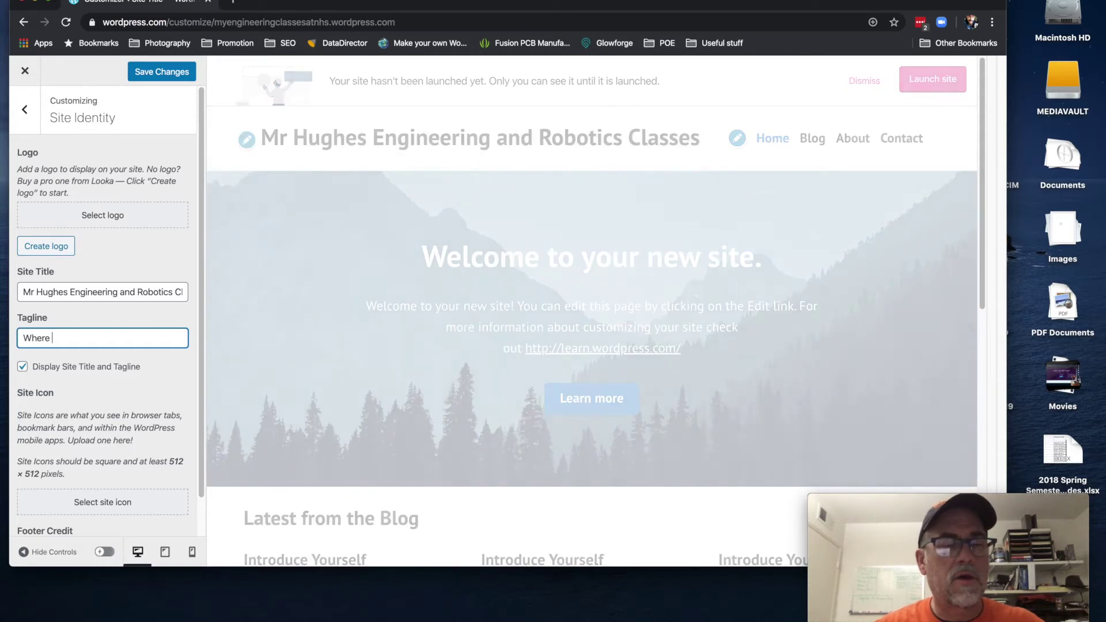
{"action": "type", "text": "Lear"}
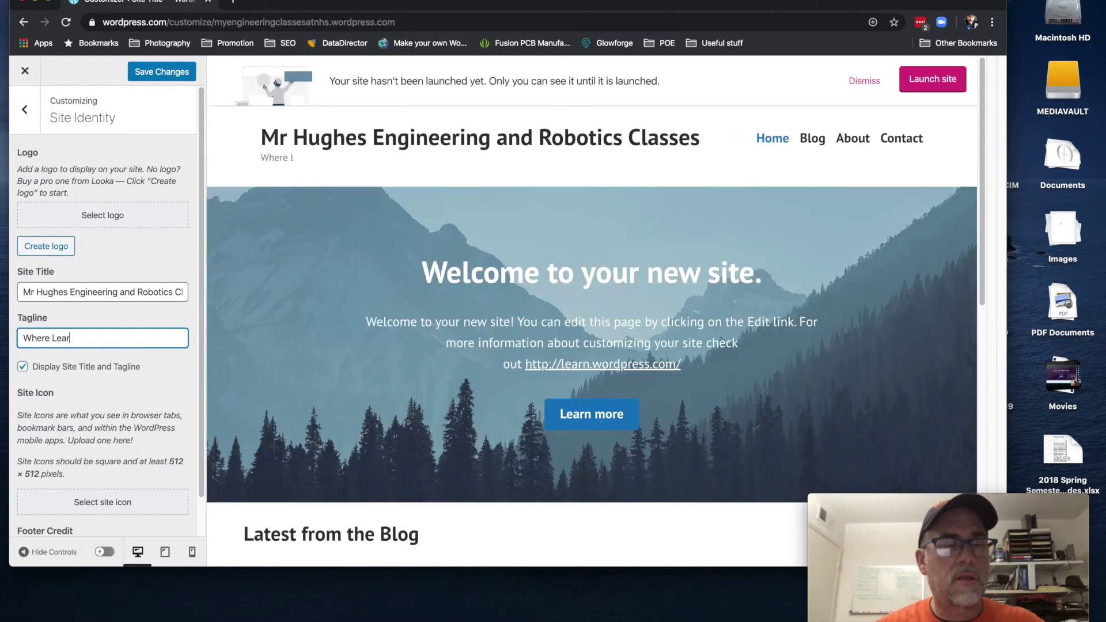
{"action": "type", "text": "ning and F"}
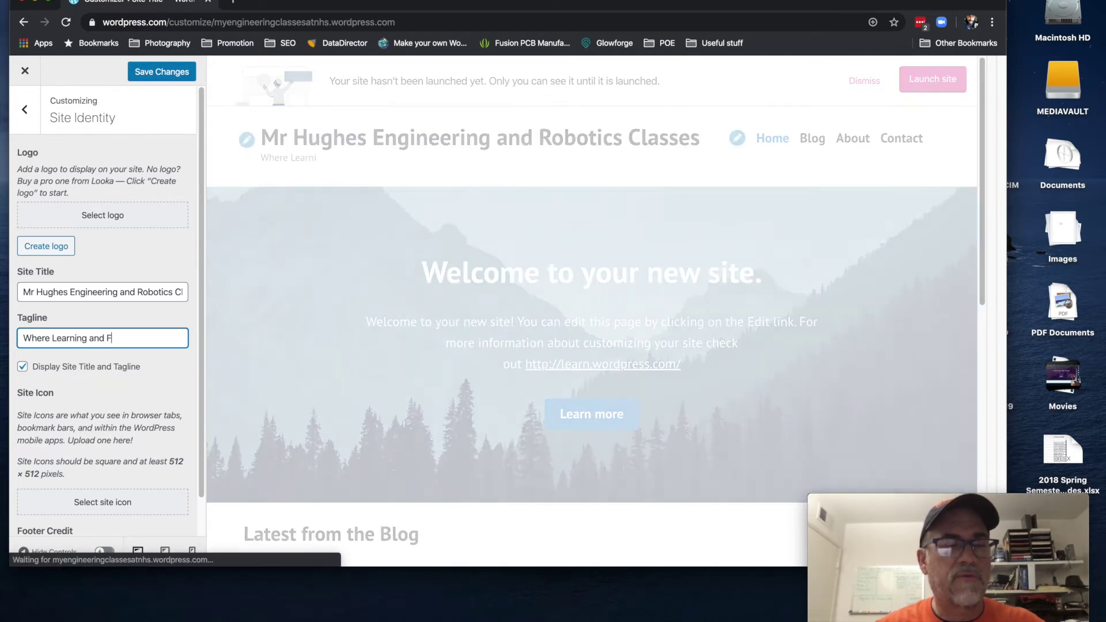
{"action": "type", "text": "un "}
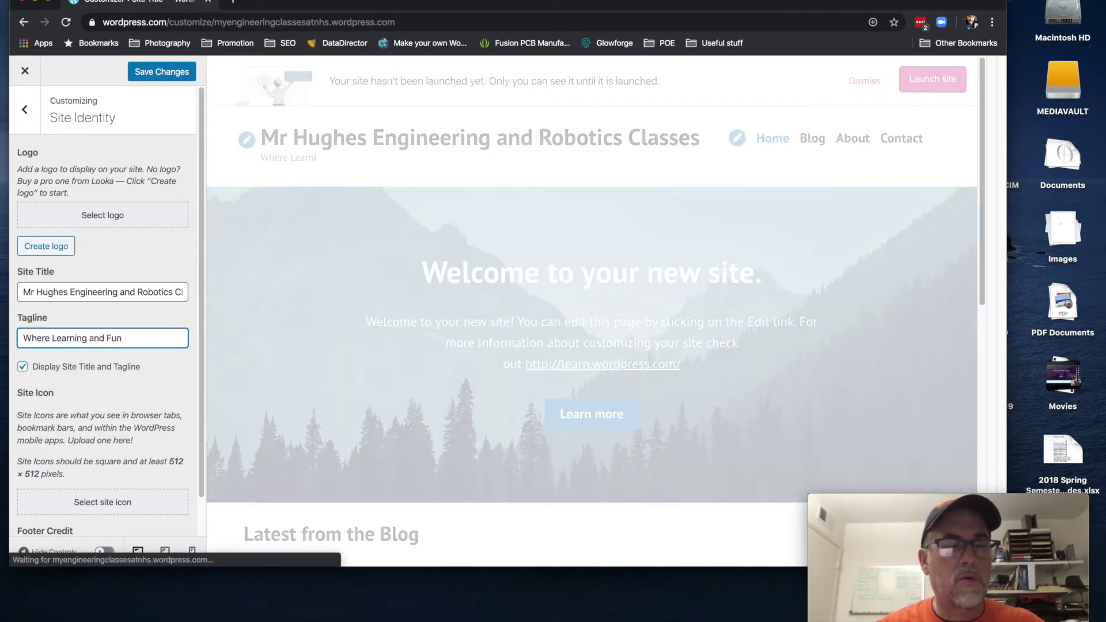
{"action": "type", "text": "Go Hand I"}
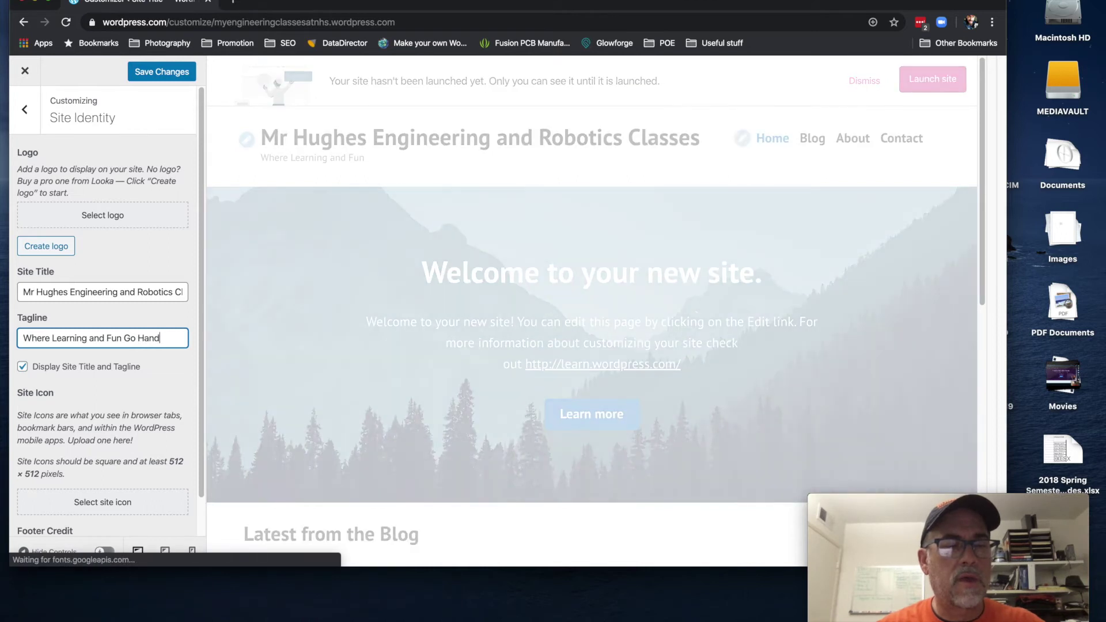
{"action": "key", "text": "BackSpace"}
{"action": "type", "text": "in H"}
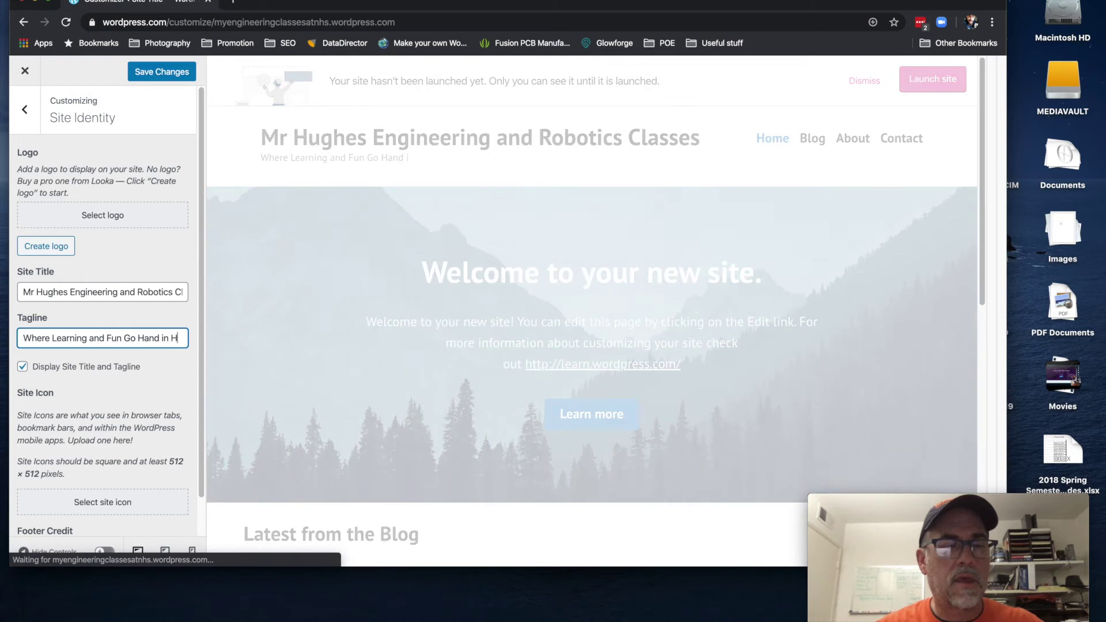
{"action": "type", "text": "and"}
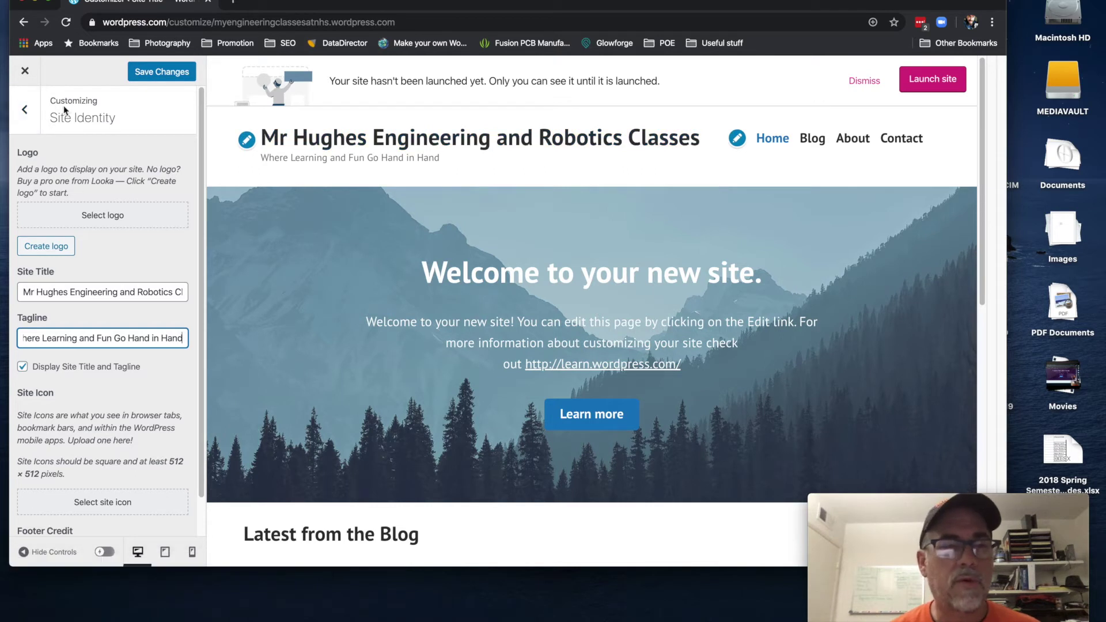
{"action": "left_click", "coordinate": [182, 73]}
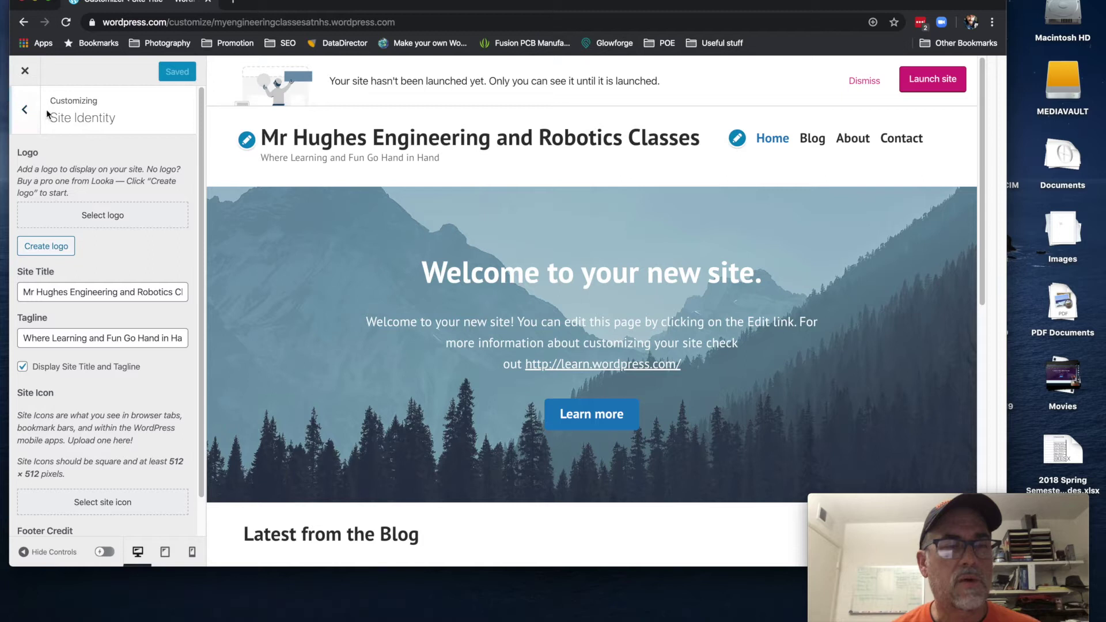
In the Primary menu, change the Blog item's navigation label to "Classes" and save the change
{"action": "left_click", "coordinate": [24, 110]}
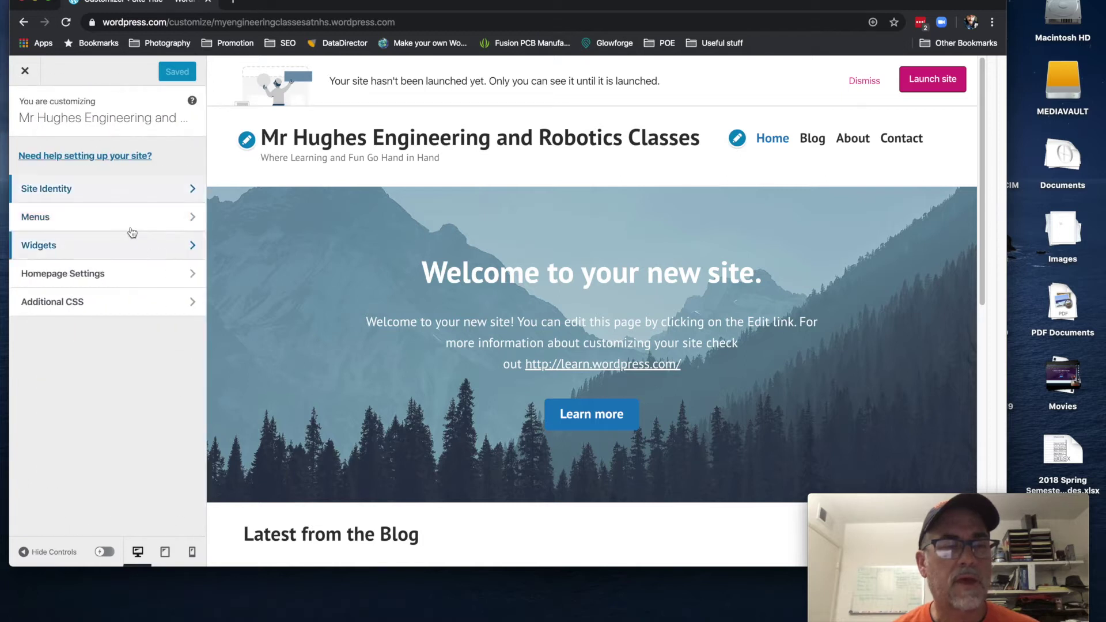
{"action": "left_click", "coordinate": [84, 222]}
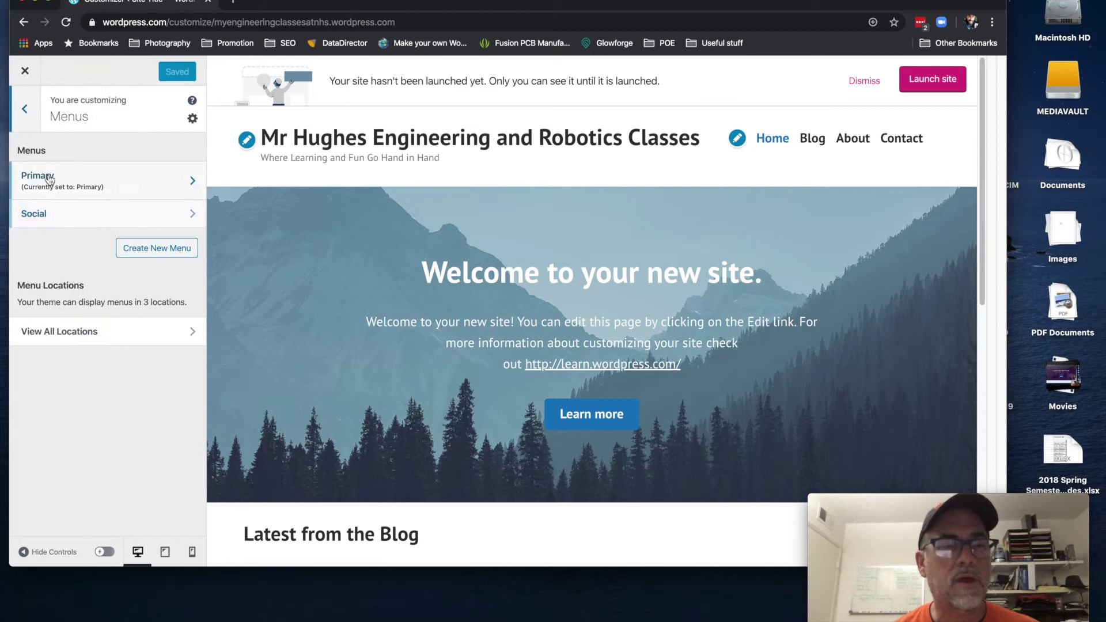
{"action": "left_click", "coordinate": [160, 183]}
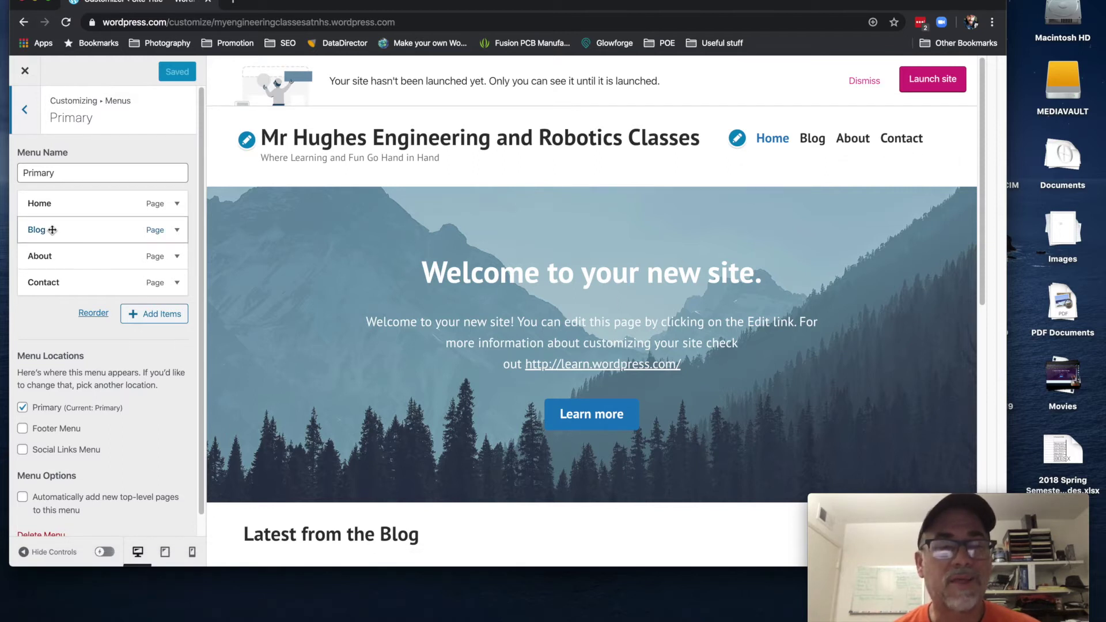
{"action": "left_click", "coordinate": [98, 231]}
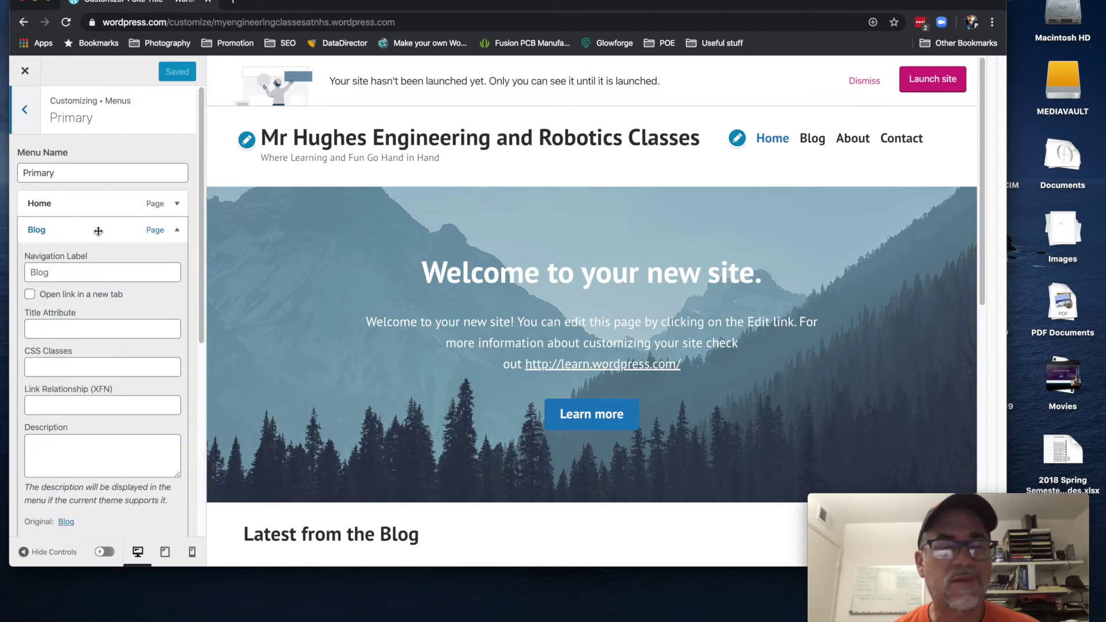
{"action": "left_click", "coordinate": [77, 274]}
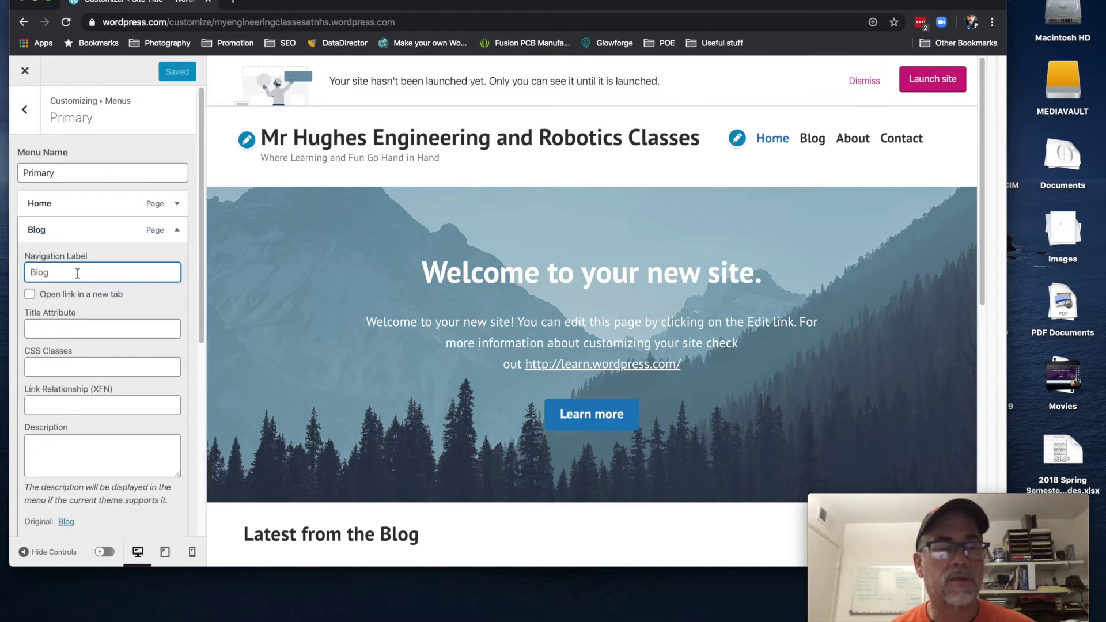
{"action": "type", "text": "Classes"}
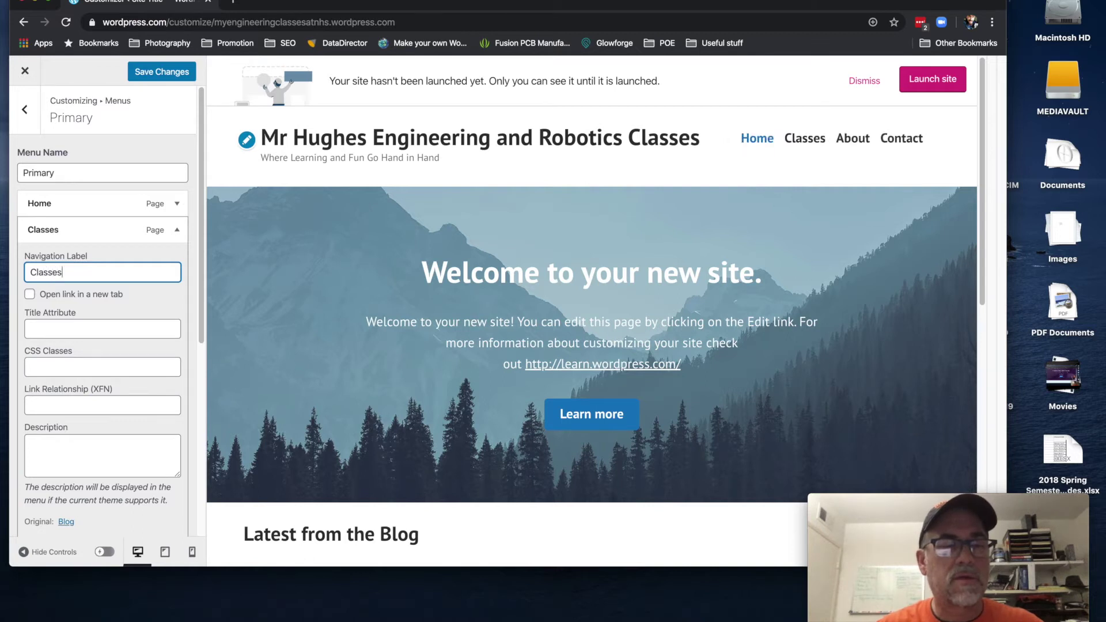
{"action": "left_click", "coordinate": [146, 68]}
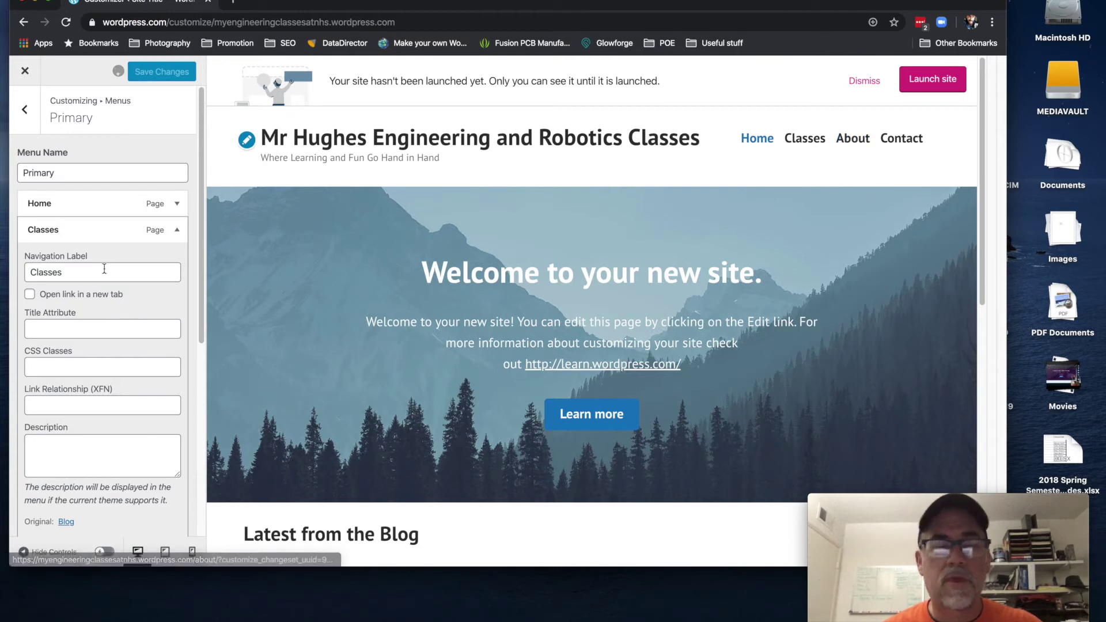
{"action": "left_click", "coordinate": [178, 229]}
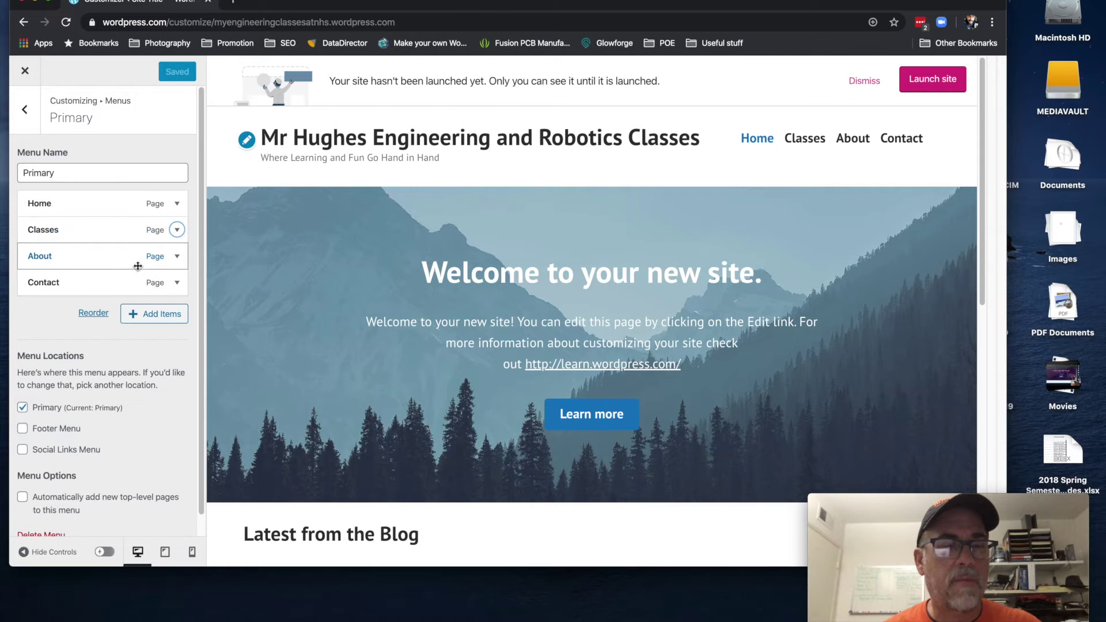
Change the About item's navigation label to the teacher's title and surname followed by "Bio", and save the menu
{"action": "left_click", "coordinate": [94, 255]}
{"action": "left_click", "coordinate": [43, 299]}
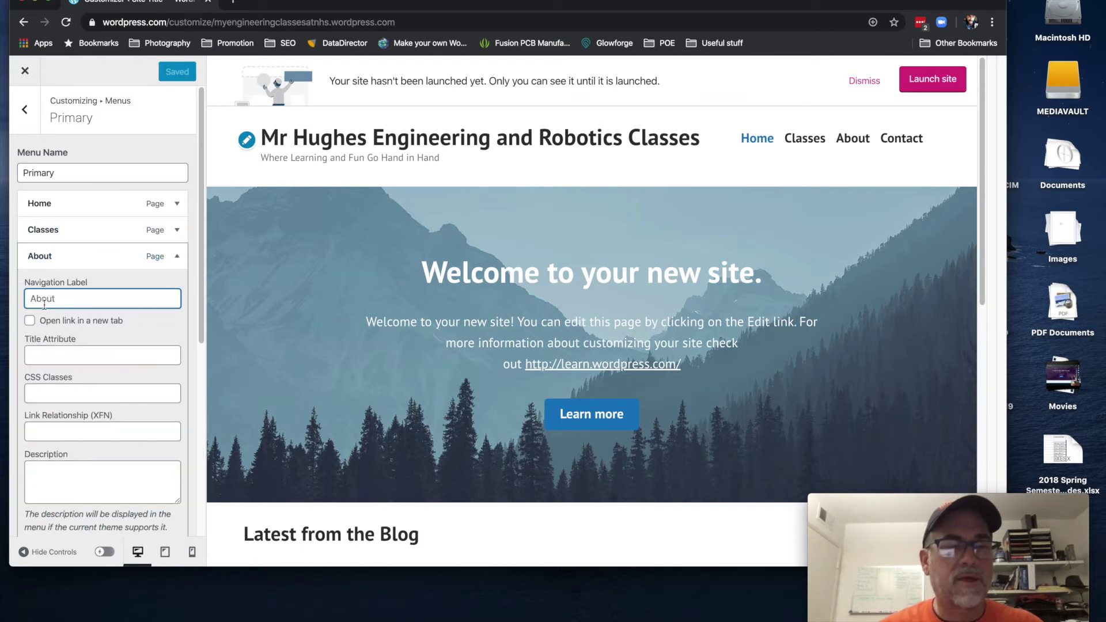
{"action": "double_click", "coordinate": [45, 307]}
{"action": "type", "text": "Mr"}
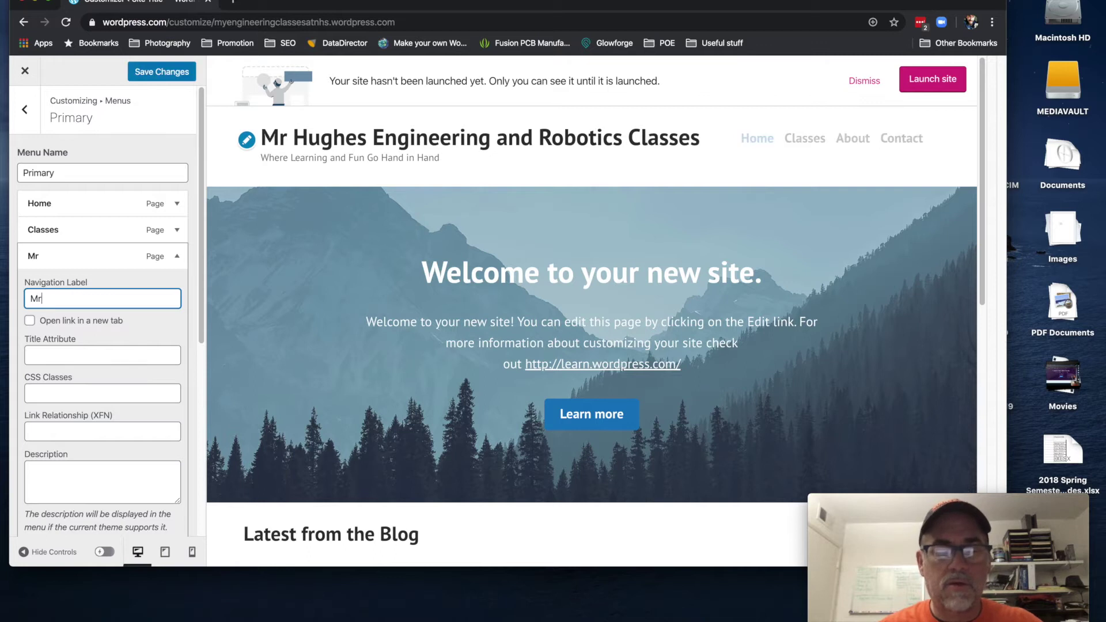
{"action": "type", "text": " HGugh"}
{"action": "key", "text": "BackSpace"}
{"action": "key", "text": "BackSpace"}
{"action": "key", "text": "BackSpace"}
{"action": "key", "text": "BackSpace"}
{"action": "type", "text": "ughe"}
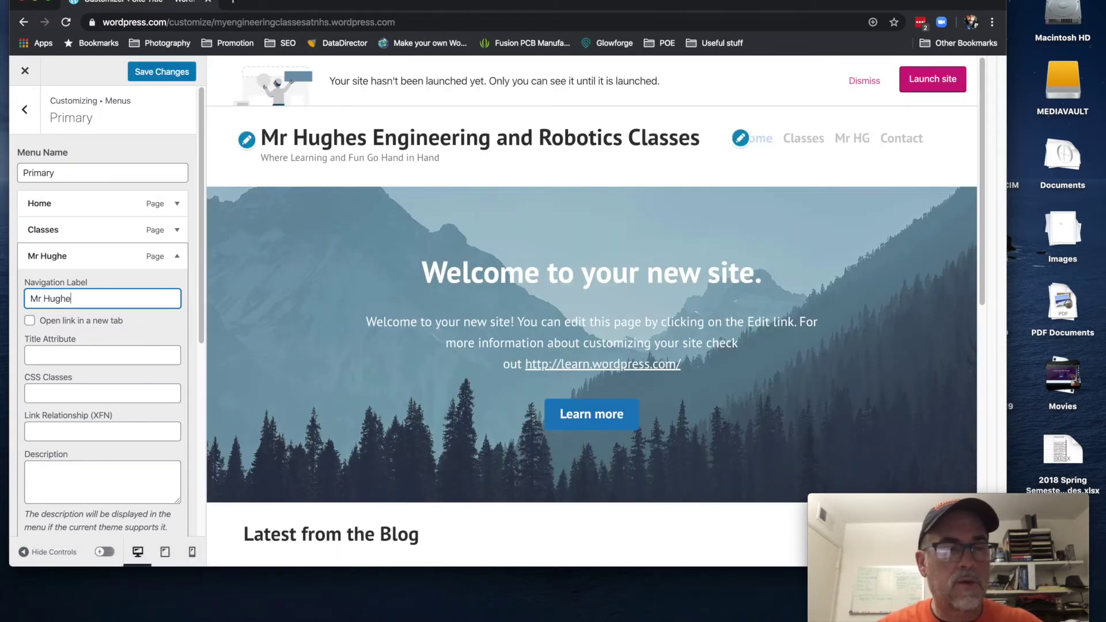
{"action": "type", "text": "s Bio"}
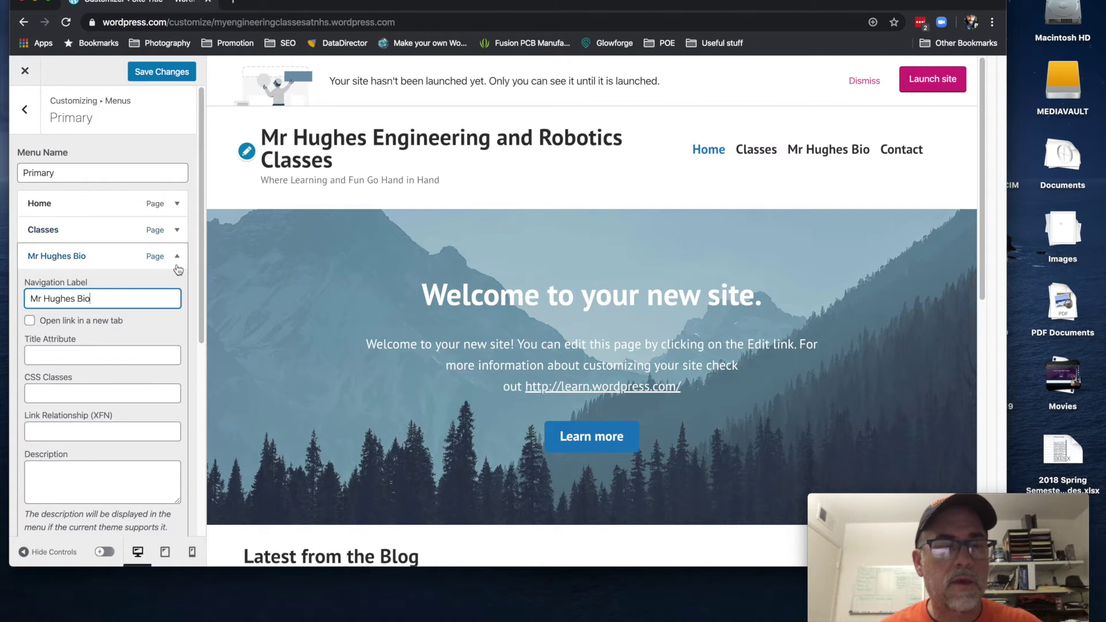
{"action": "left_click", "coordinate": [177, 255]}
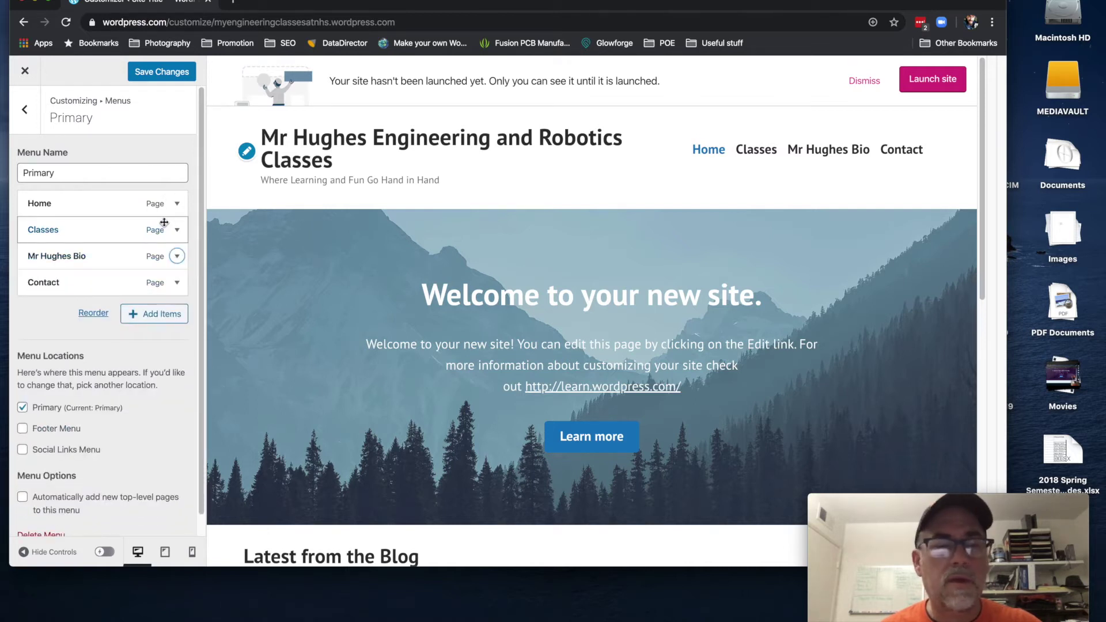
{"action": "left_click", "coordinate": [172, 71]}
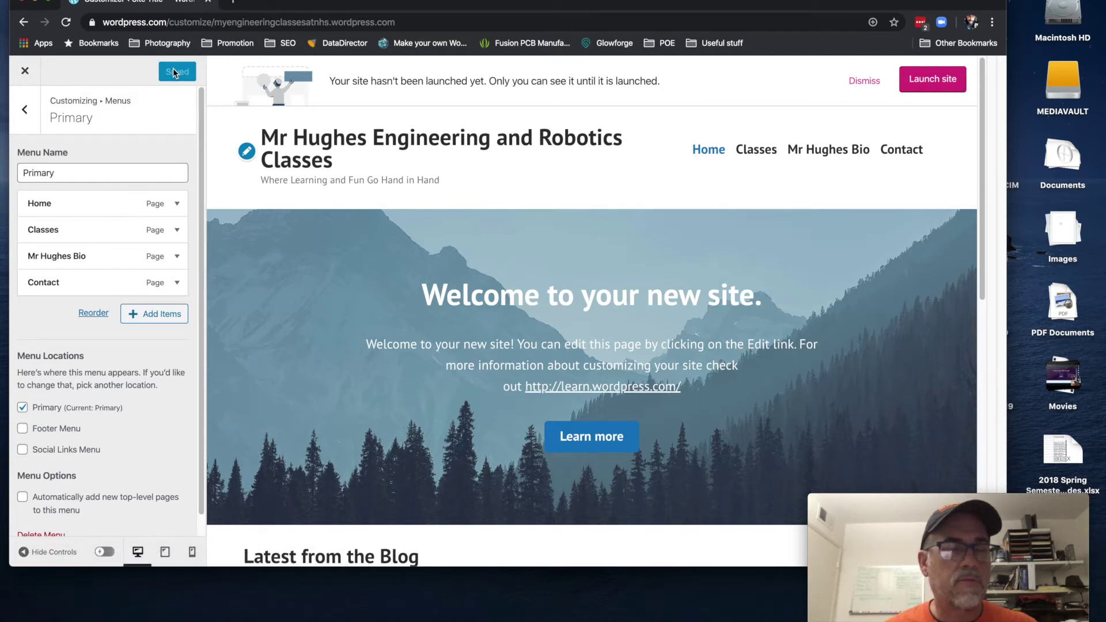
Leave the menu settings and add a Calendar widget to the site's footer
{"action": "left_click", "coordinate": [24, 119]}
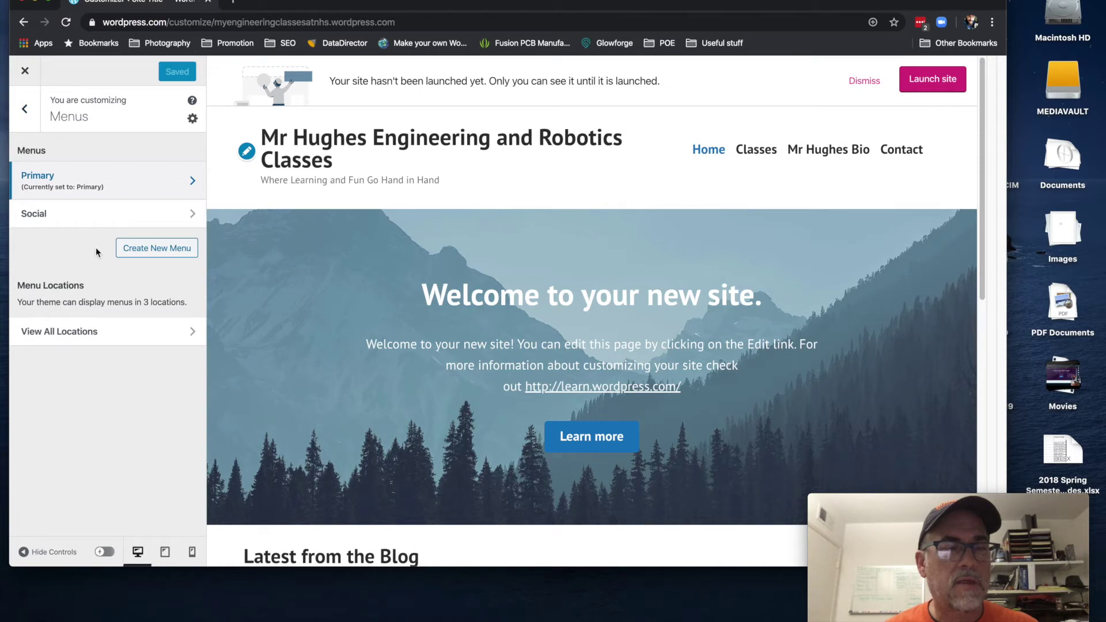
{"action": "left_click", "coordinate": [23, 119]}
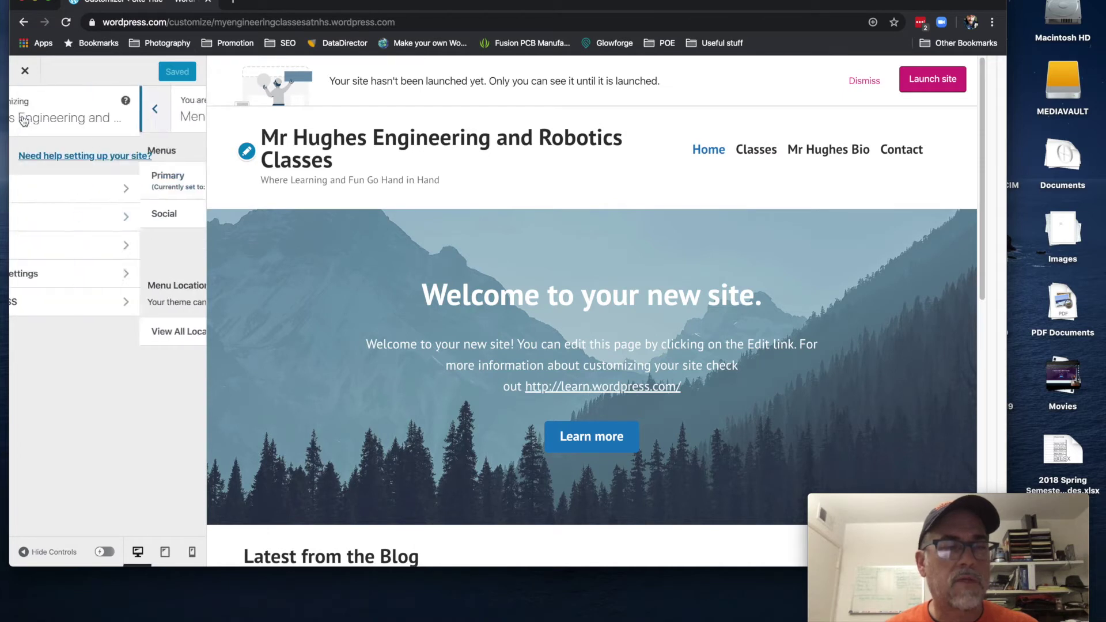
{"action": "left_click", "coordinate": [109, 250]}
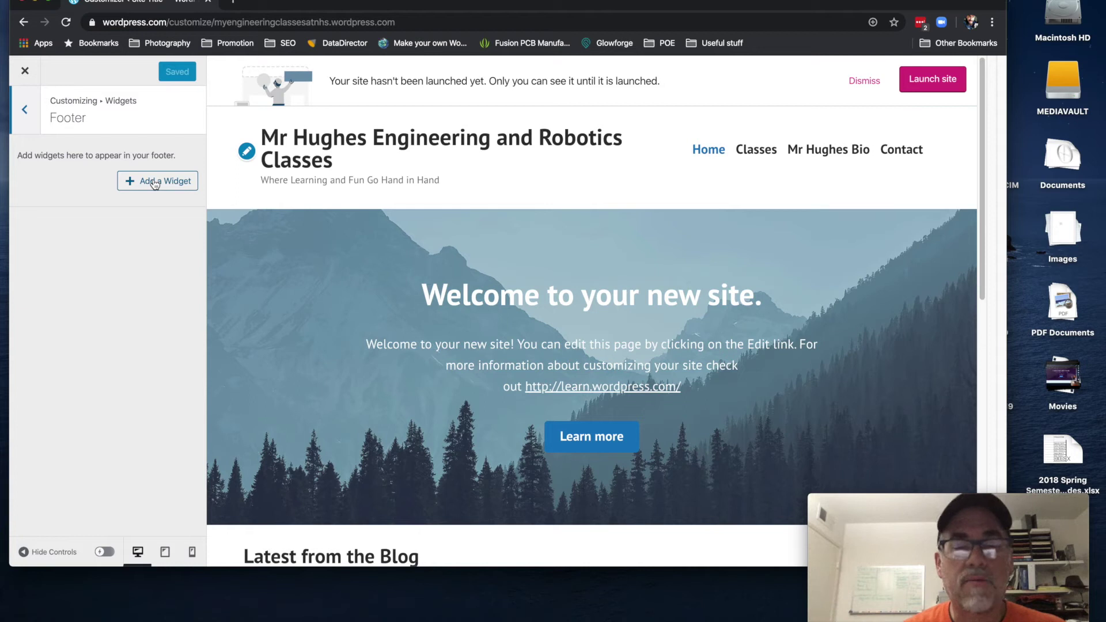
{"action": "left_click", "coordinate": [155, 184]}
{"action": "left_click", "coordinate": [155, 182]}
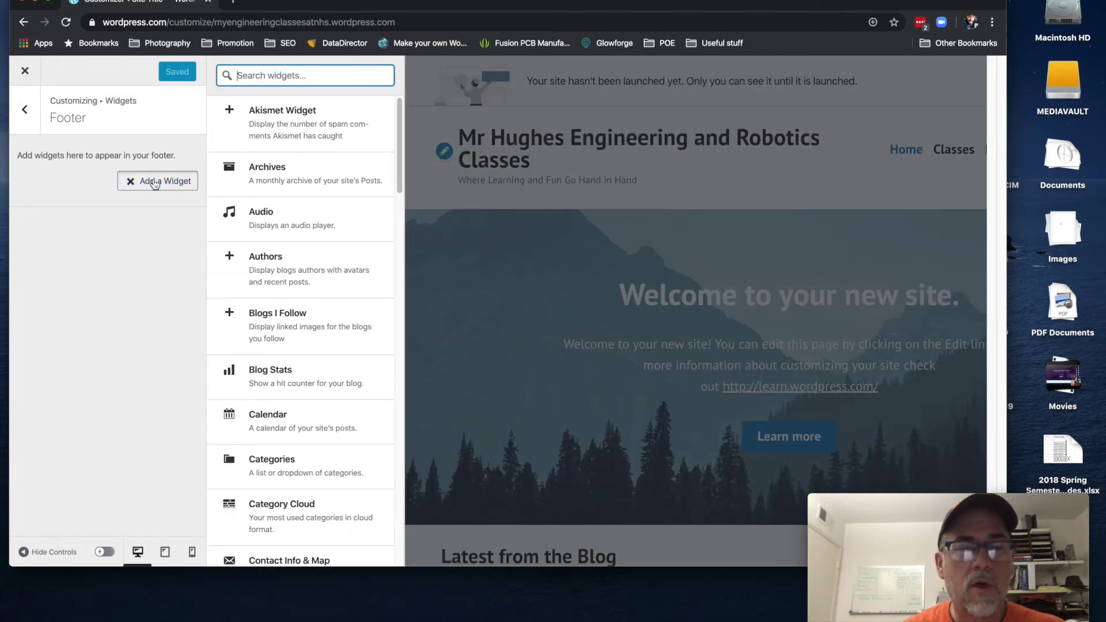
{"action": "scroll", "coordinate": [323, 219], "scroll_direction": "down", "scroll_amount": 5}
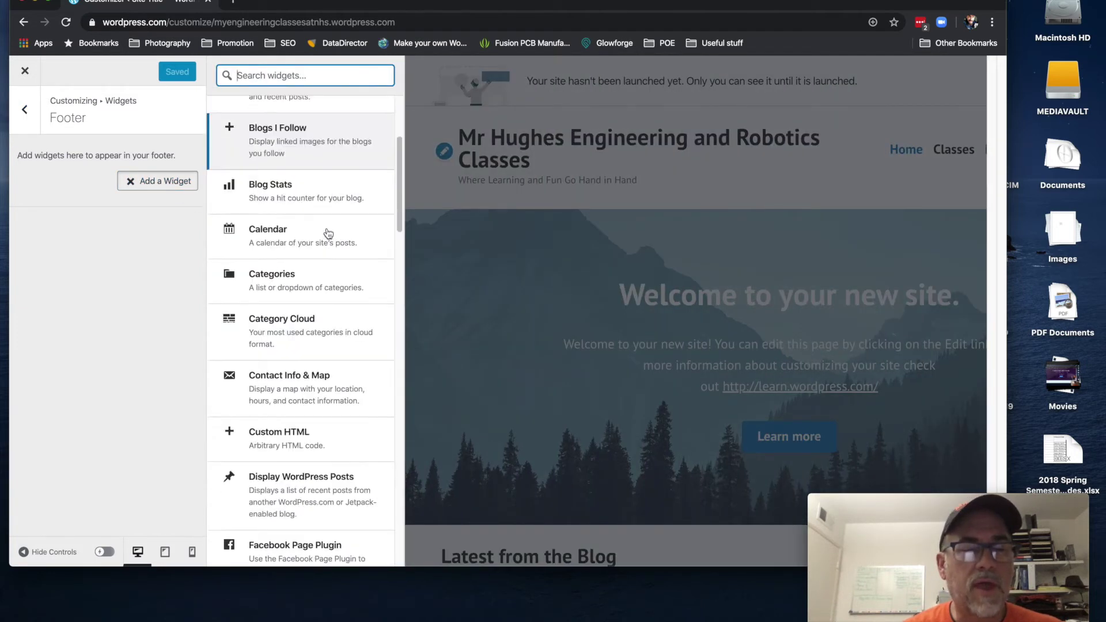
{"action": "left_click", "coordinate": [316, 180]}
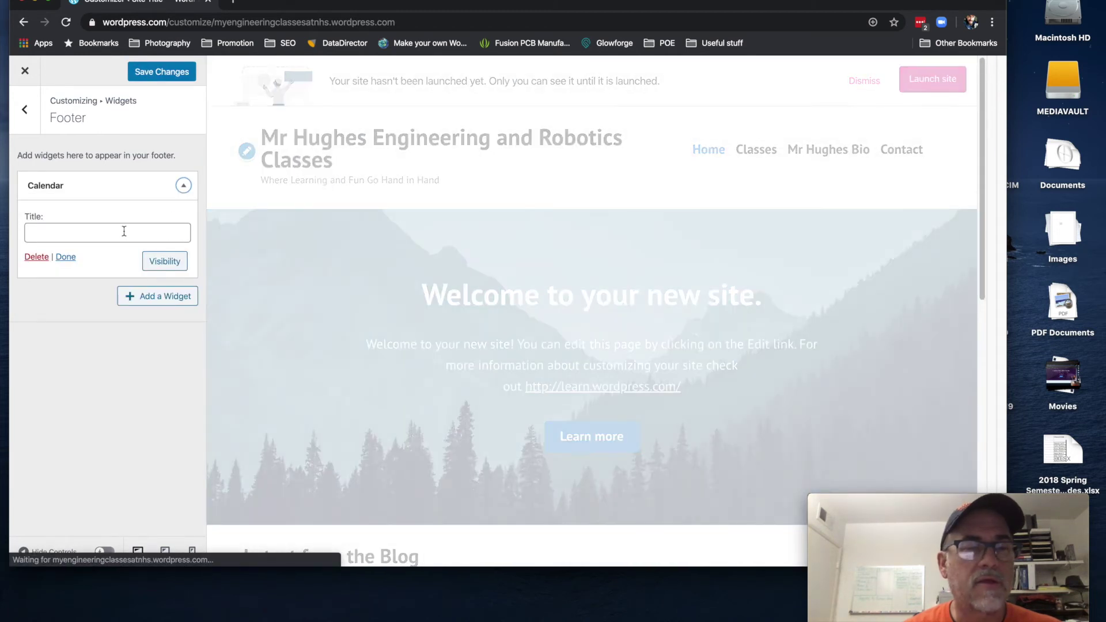
Title the footer's Calendar widget "Class Schedule", check it in the page preview, and save the widget changes
{"action": "left_click", "coordinate": [124, 231]}
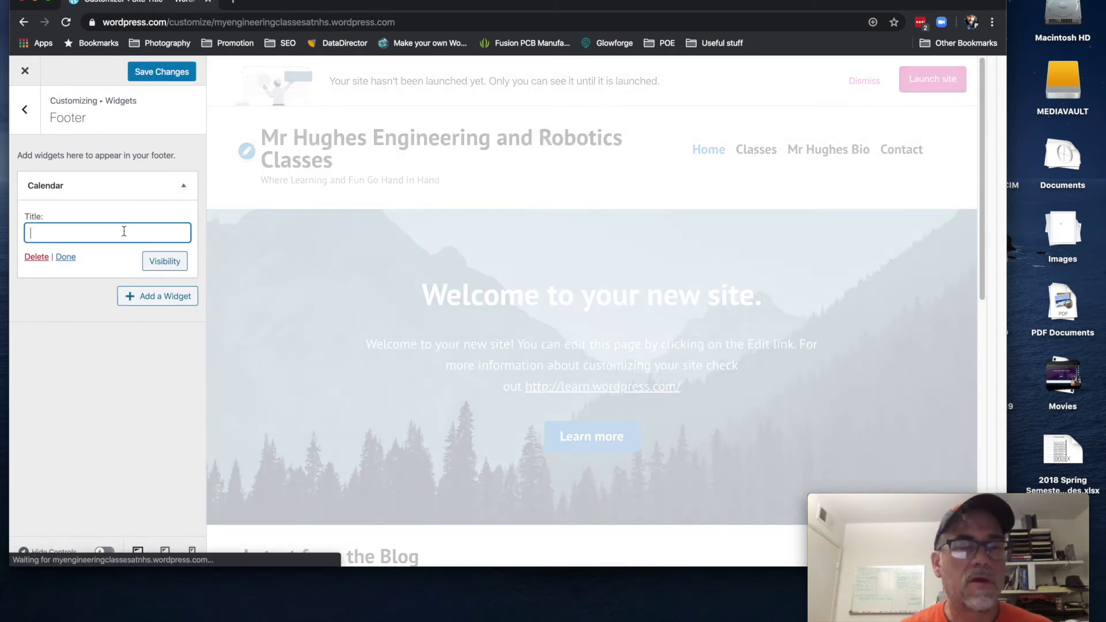
{"action": "type", "text": "Class Schedule"}
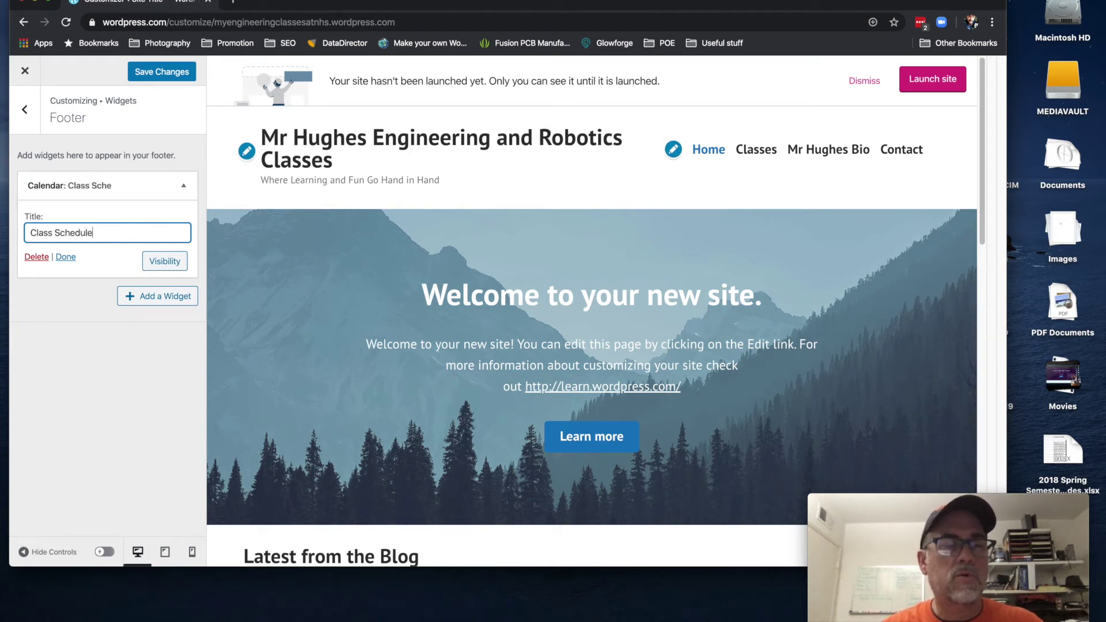
{"action": "left_click", "coordinate": [74, 255]}
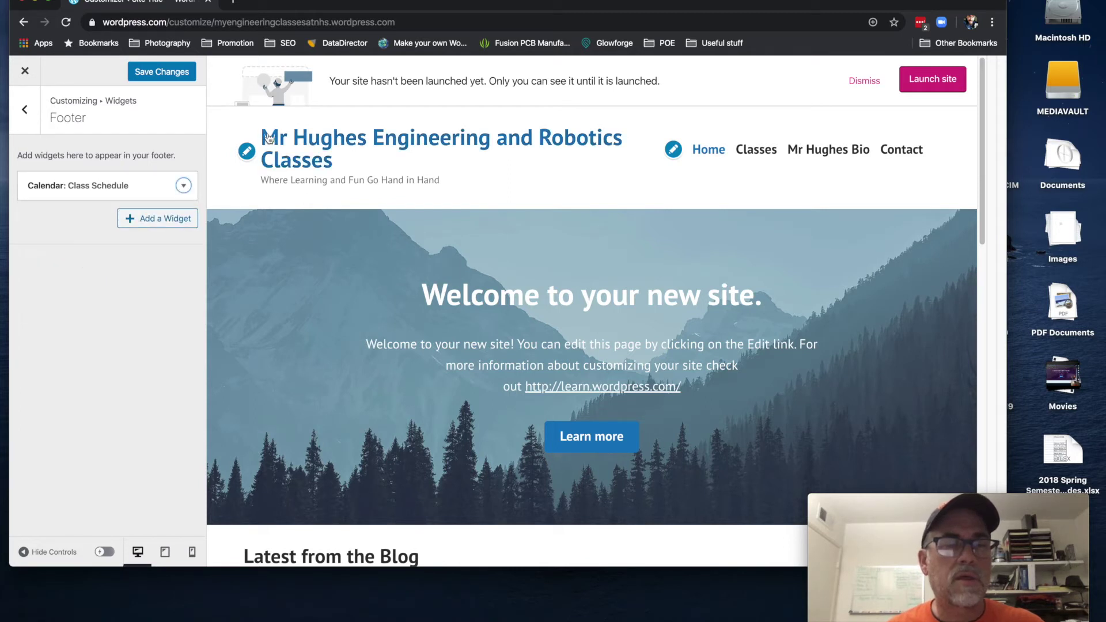
{"action": "scroll", "coordinate": [875, 196], "scroll_direction": "down", "scroll_amount": 12}
{"action": "scroll", "coordinate": [858, 202], "scroll_direction": "down", "scroll_amount": 2}
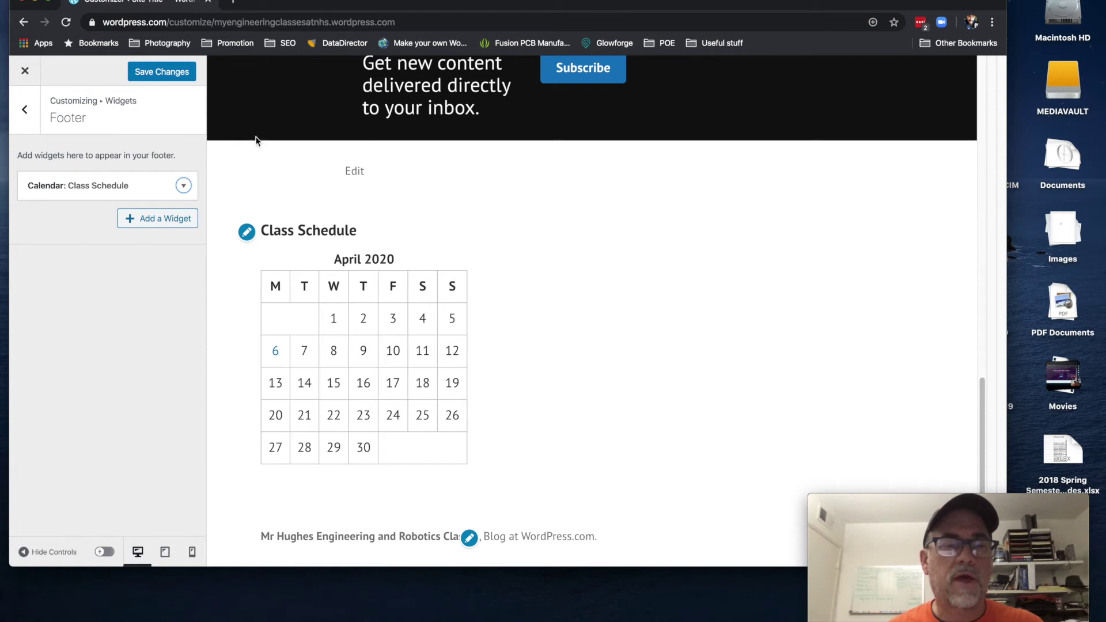
{"action": "left_click", "coordinate": [167, 71]}
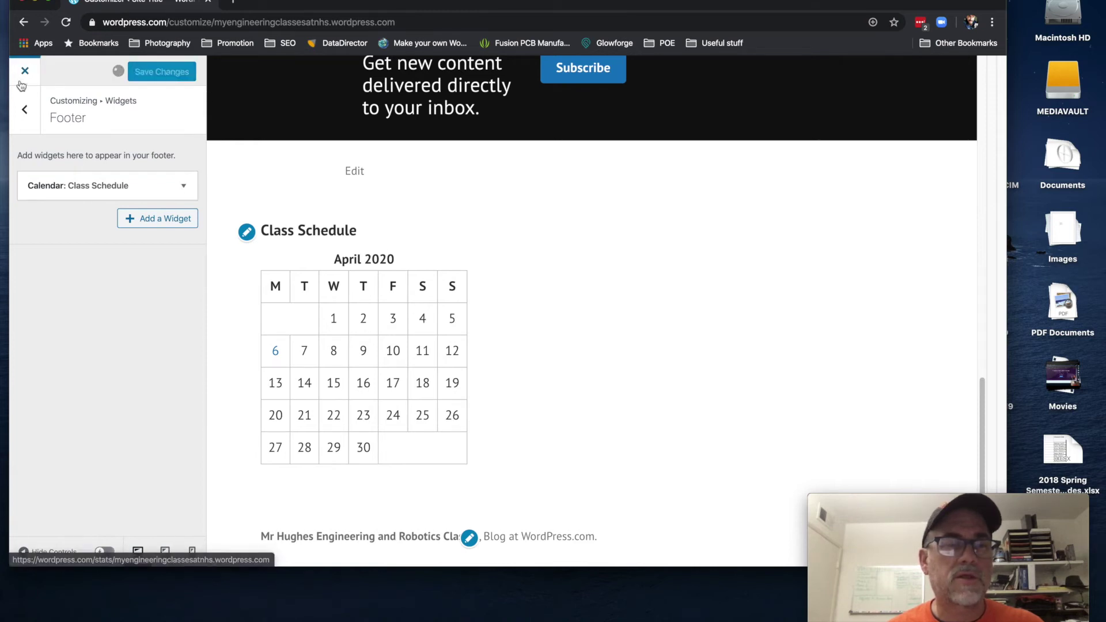
{"action": "left_click", "coordinate": [24, 109]}
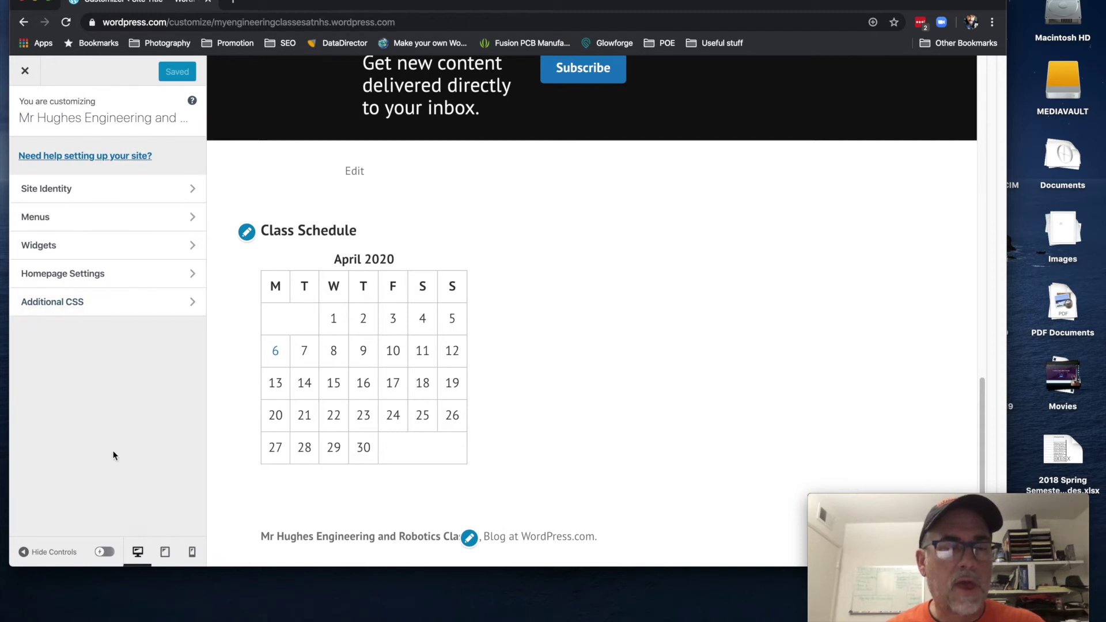
Exit the site customizer and open the site's WP Admin dashboard
{"action": "left_click", "coordinate": [25, 72]}
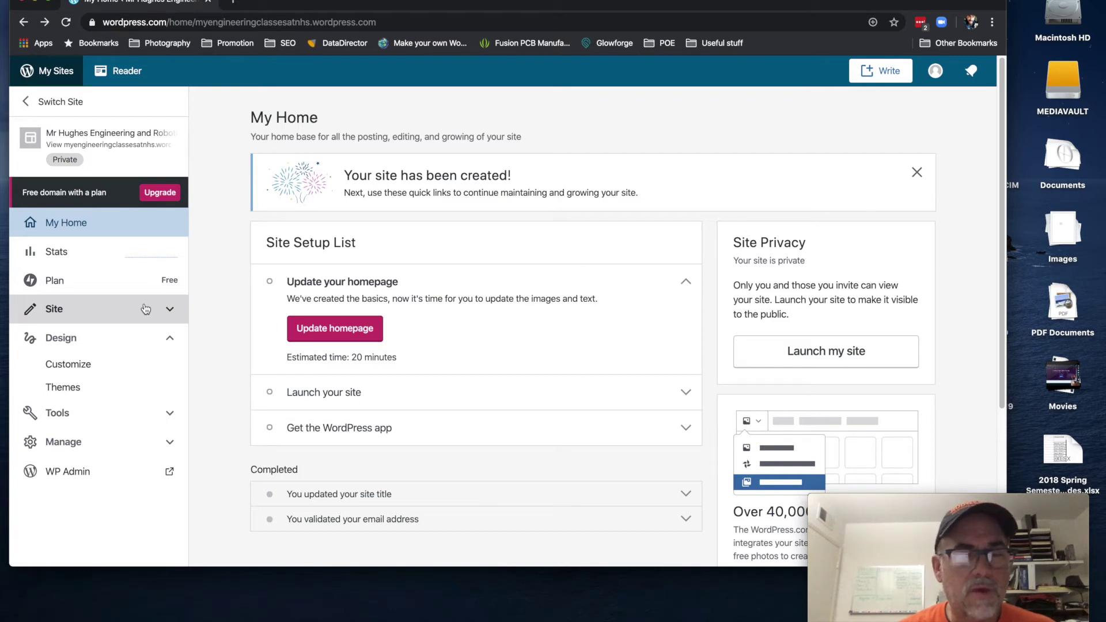
{"action": "left_click", "coordinate": [80, 474]}
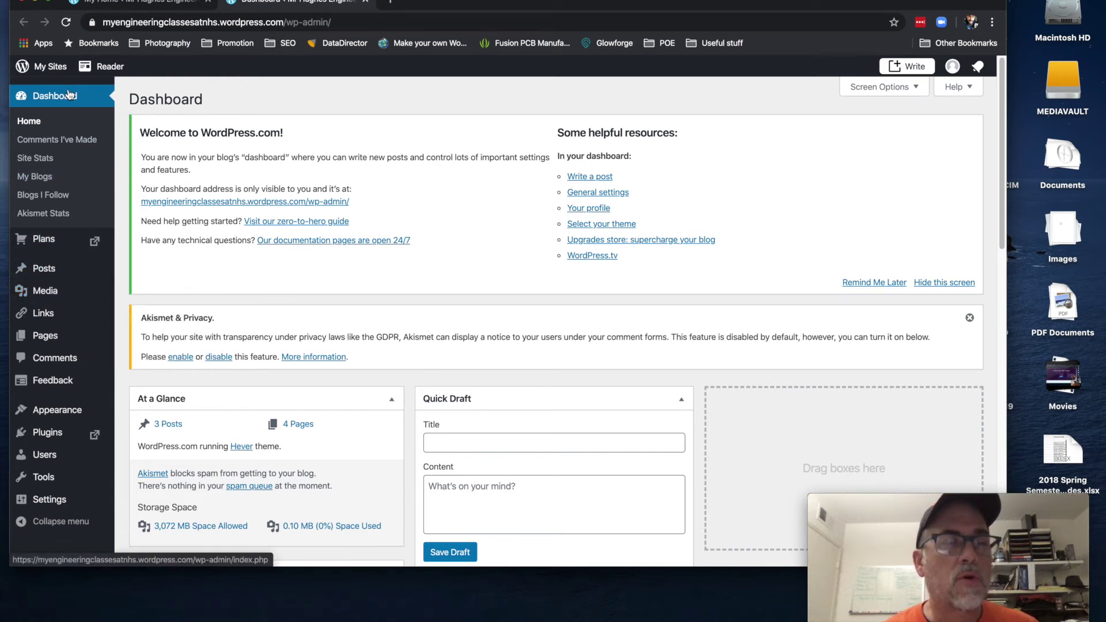
{"action": "mouse_move", "coordinate": [60, 471]}
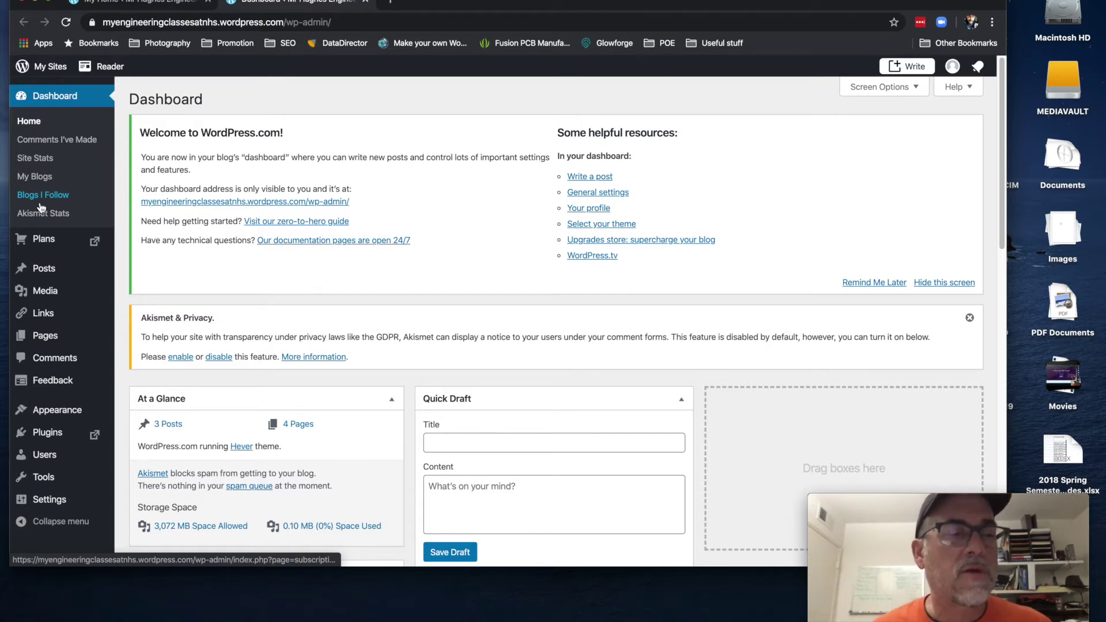
{"action": "mouse_move", "coordinate": [91, 309]}
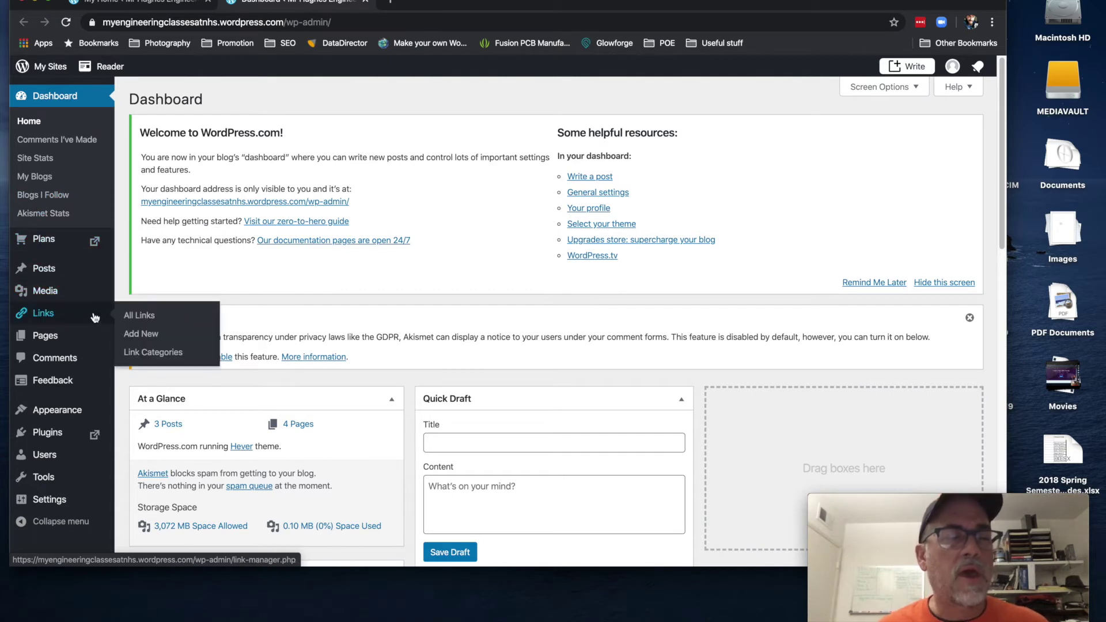
{"action": "scroll", "coordinate": [94, 309], "scroll_direction": "down", "scroll_amount": 2}
{"action": "scroll", "coordinate": [93, 308], "scroll_direction": "up", "scroll_amount": 2}
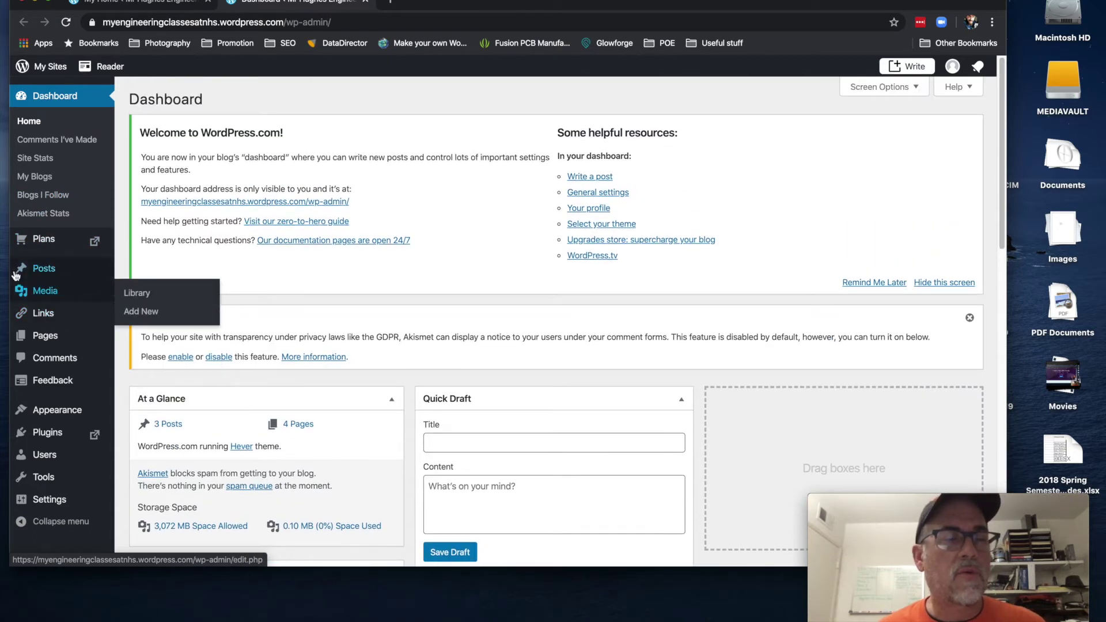
{"action": "mouse_move", "coordinate": [54, 263]}
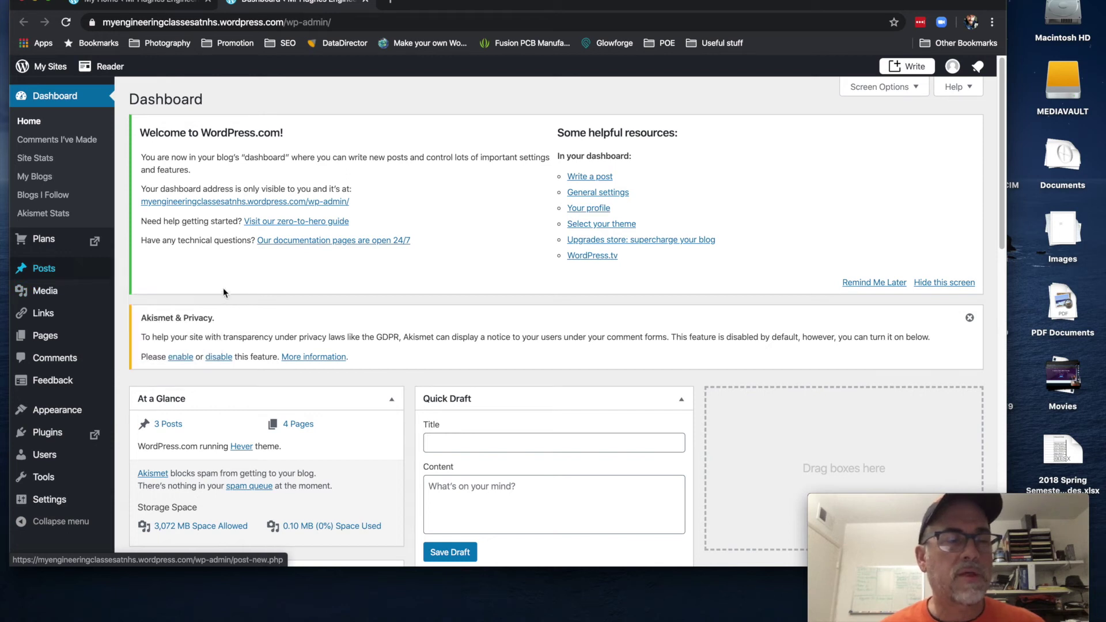
Show all posts and open the first "Introduce Yourself (Example Post)" for editing
{"action": "left_click", "coordinate": [37, 272]}
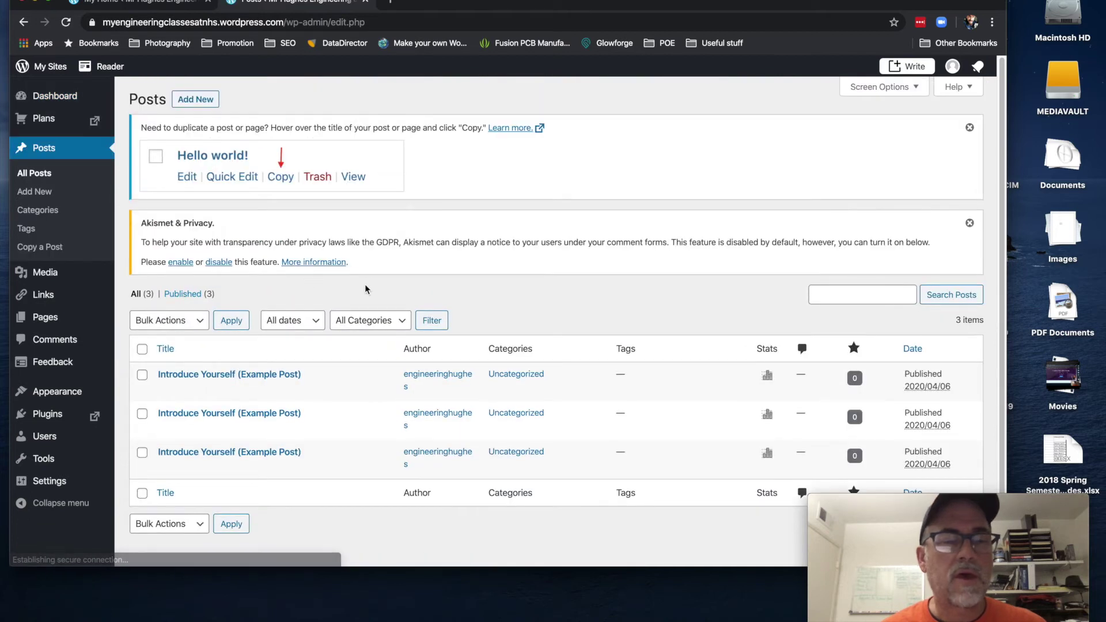
{"action": "scroll", "coordinate": [396, 291], "scroll_direction": "down", "scroll_amount": 1}
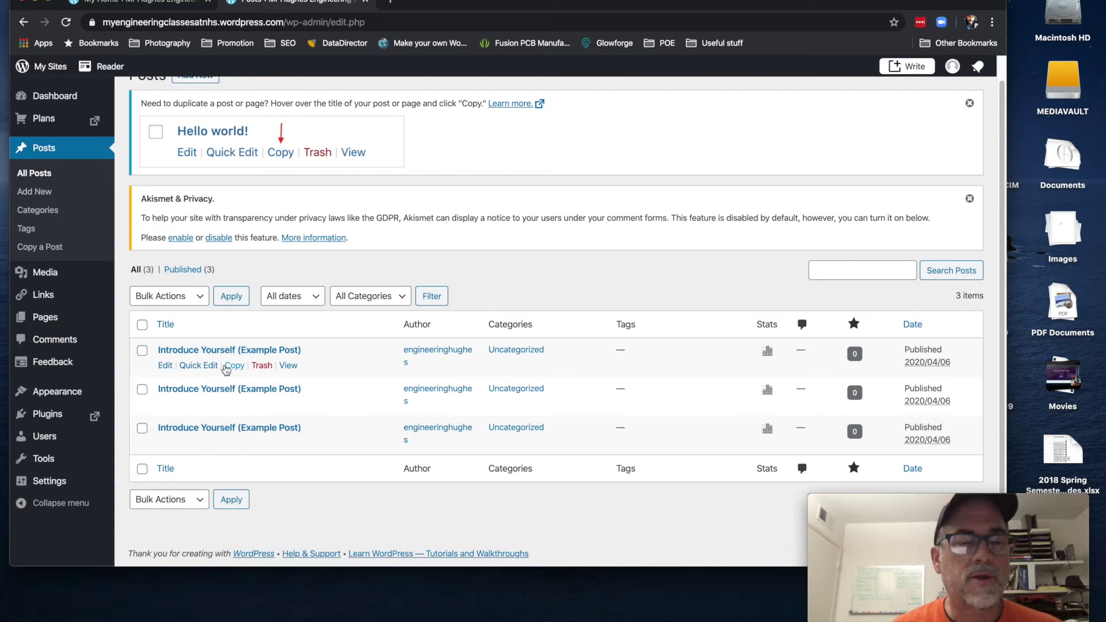
{"action": "left_click", "coordinate": [165, 367]}
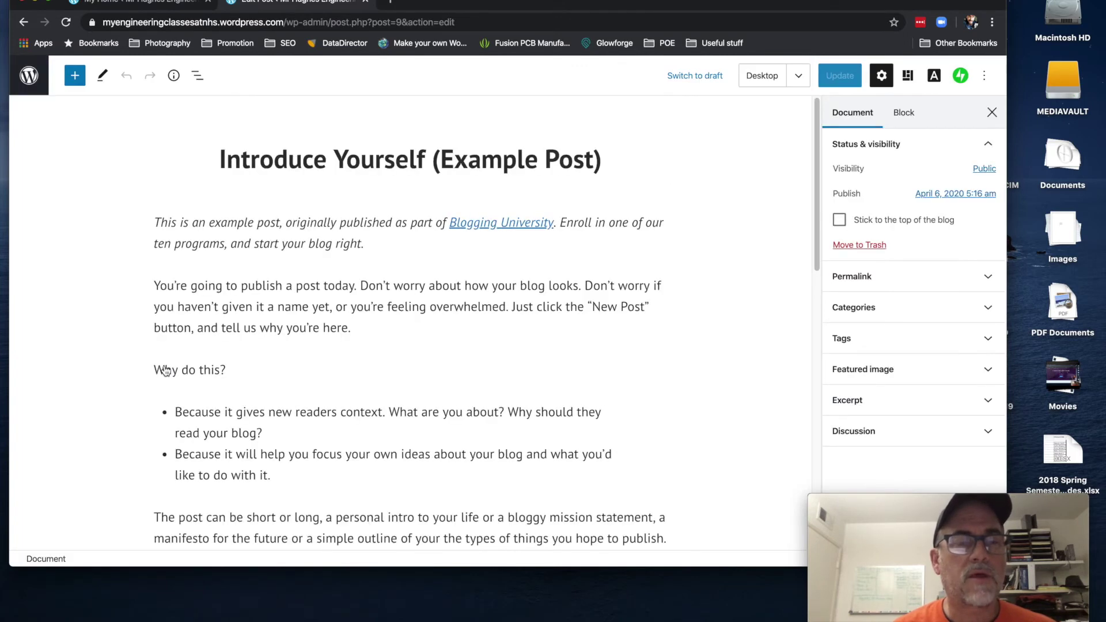
Retitle the example post with the teacher's title and surname followed by "Bio", and update the post
{"action": "left_click", "coordinate": [481, 163]}
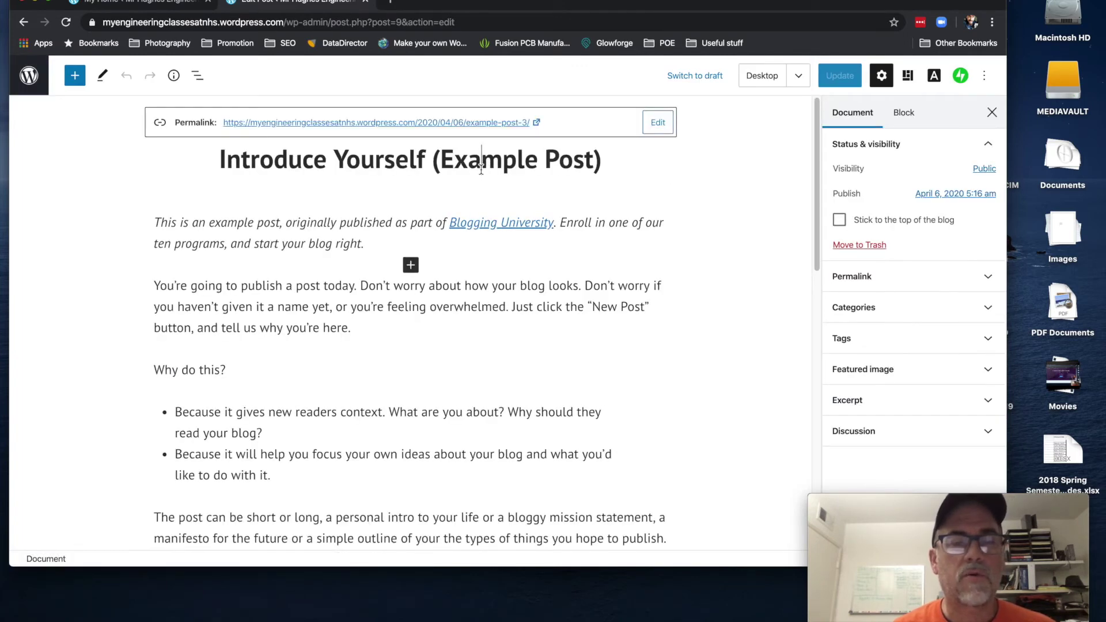
{"action": "triple_click", "coordinate": [498, 157]}
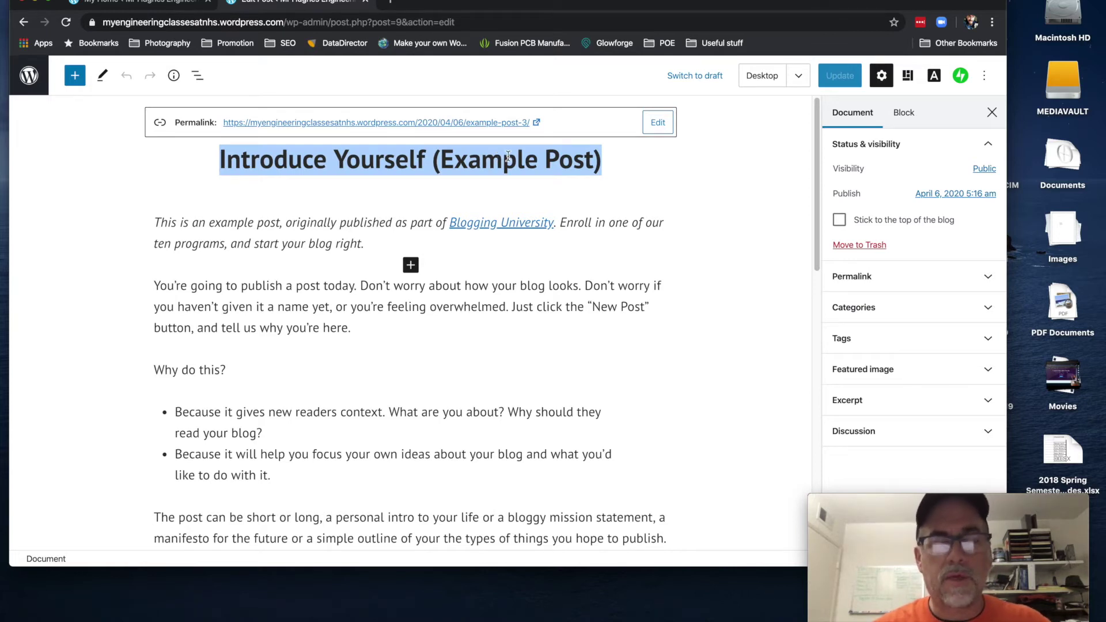
{"action": "type", "text": "Mr "}
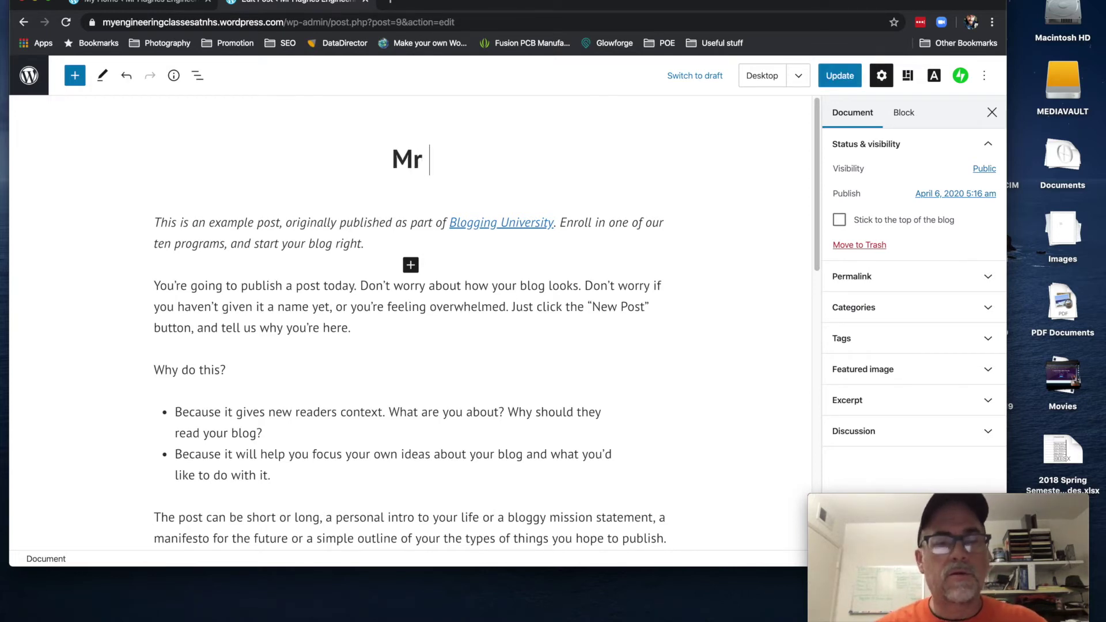
{"action": "type", "text": "Hughse"}
{"action": "key", "text": "BackSpace"}
{"action": "key", "text": "BackSpace"}
{"action": "type", "text": "es"}
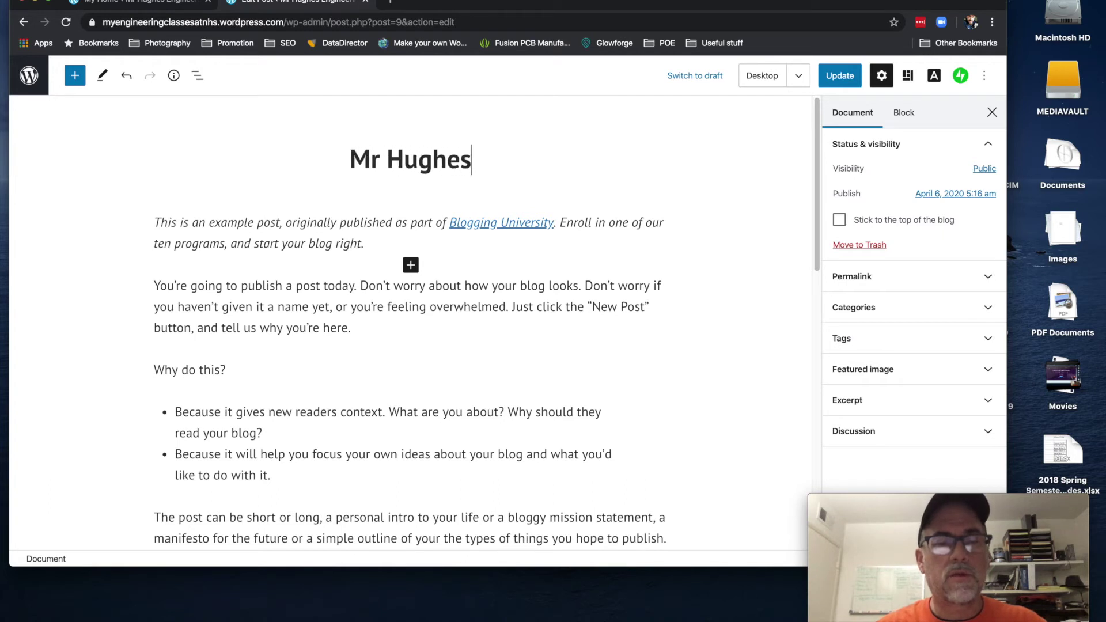
{"action": "type", "text": " Bio"}
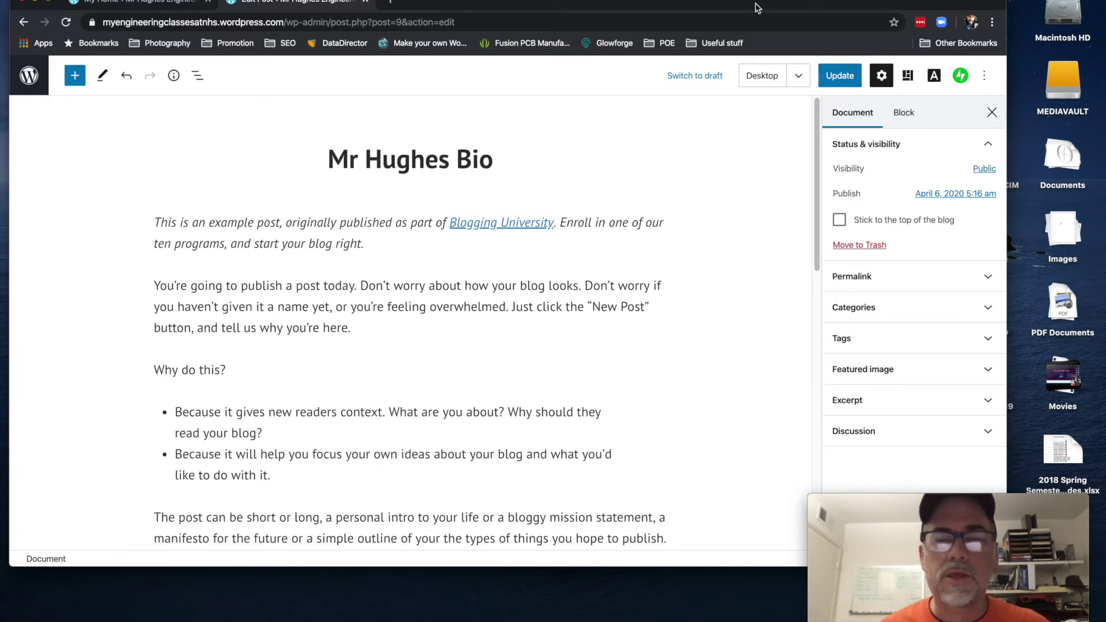
{"action": "left_click", "coordinate": [844, 74]}
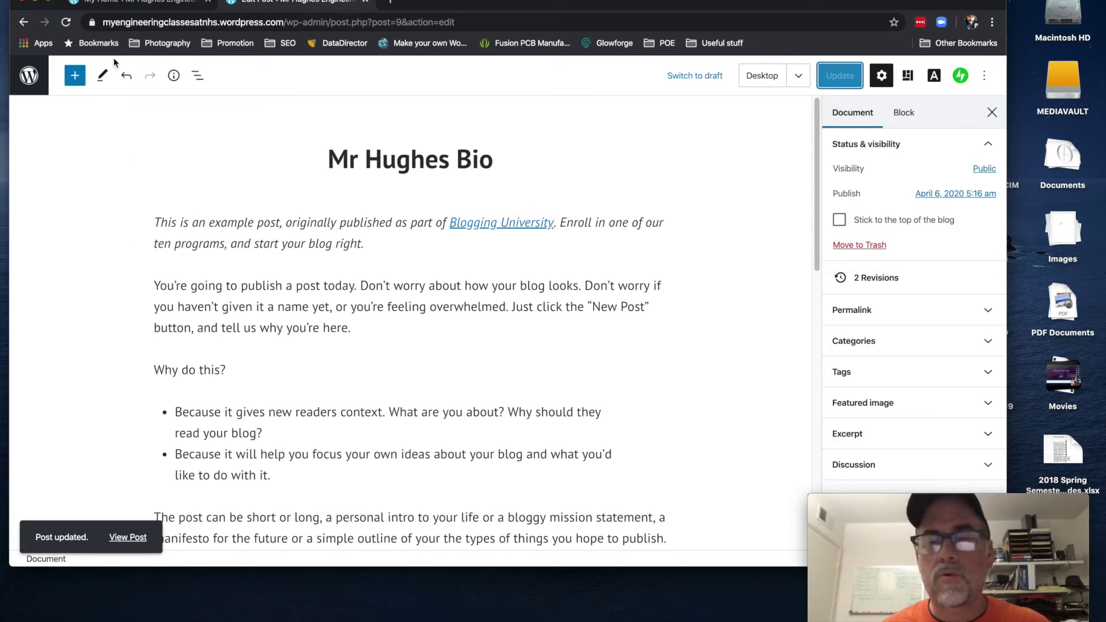
Return to the posts list and quick-edit the bio post, setting its slug to the teacher's surname plus "bio" and its publish day to 05
{"action": "left_click", "coordinate": [32, 75]}
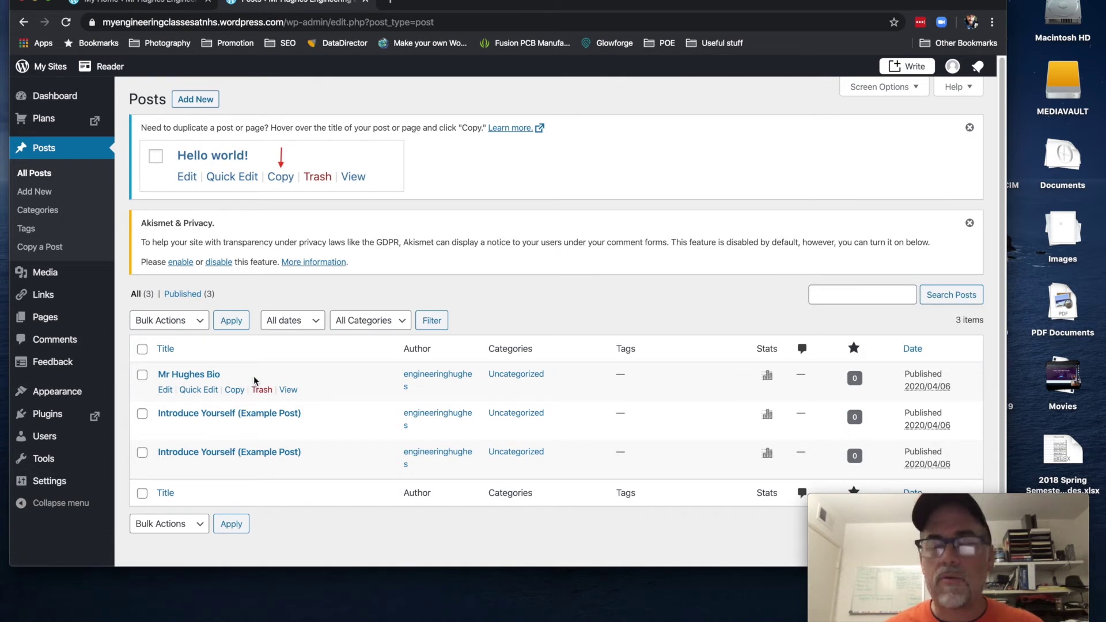
{"action": "left_click", "coordinate": [199, 390]}
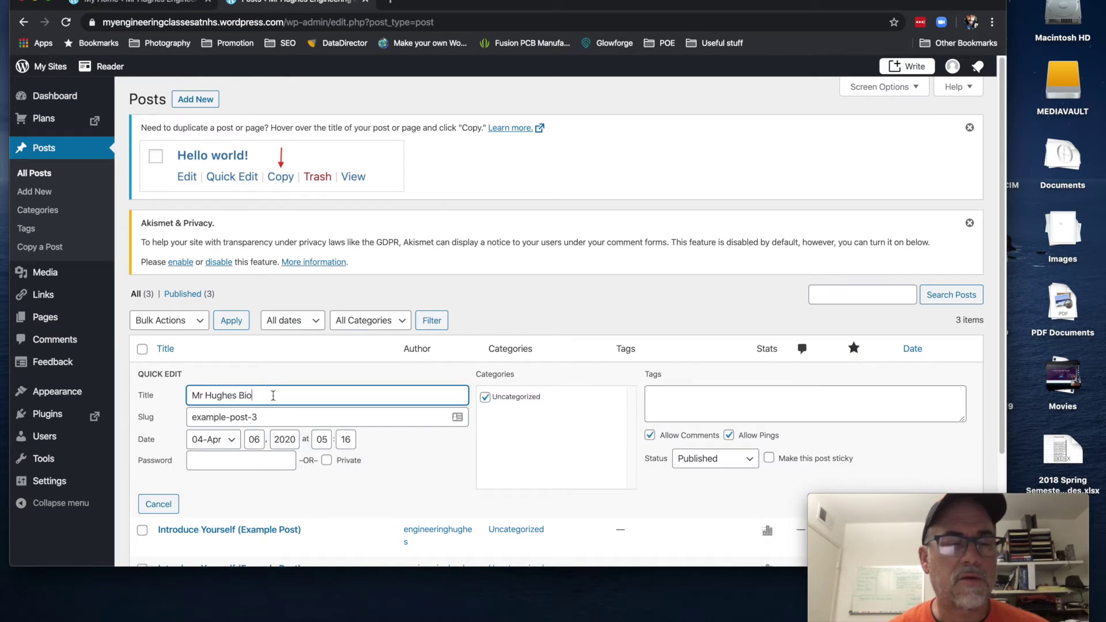
{"action": "scroll", "coordinate": [273, 394], "scroll_direction": "down", "scroll_amount": 3}
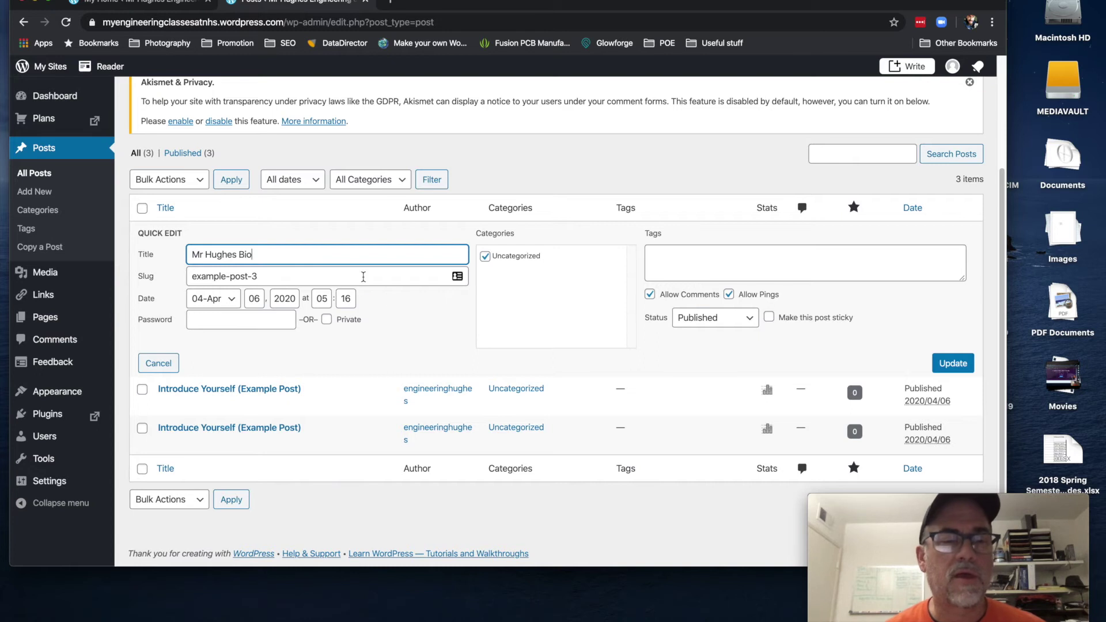
{"action": "key", "text": "Tab"}
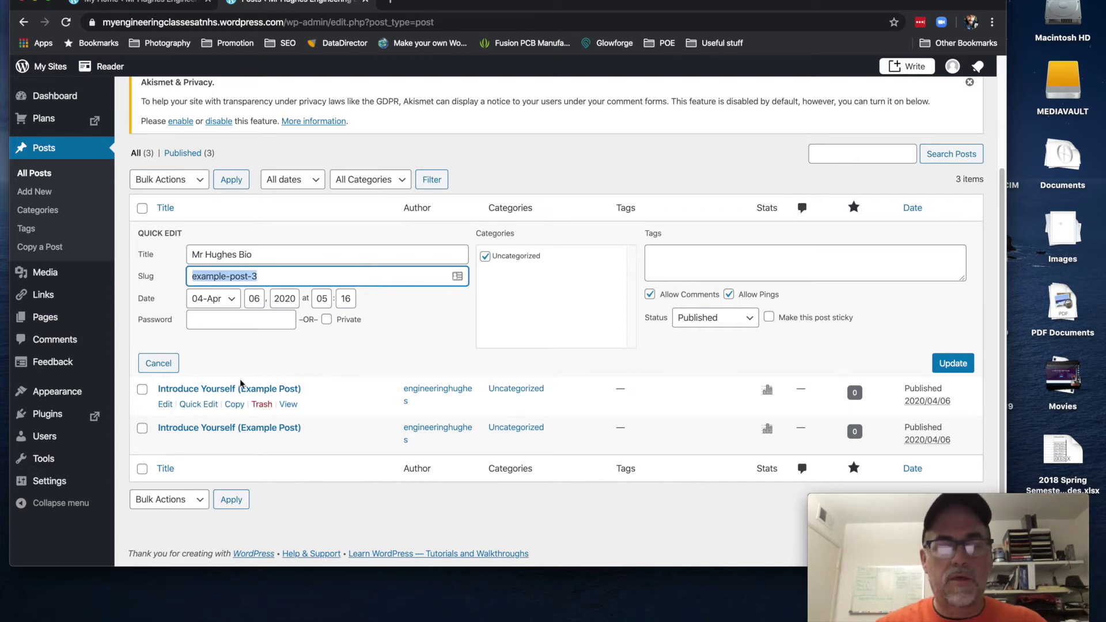
{"action": "type", "text": "H"}
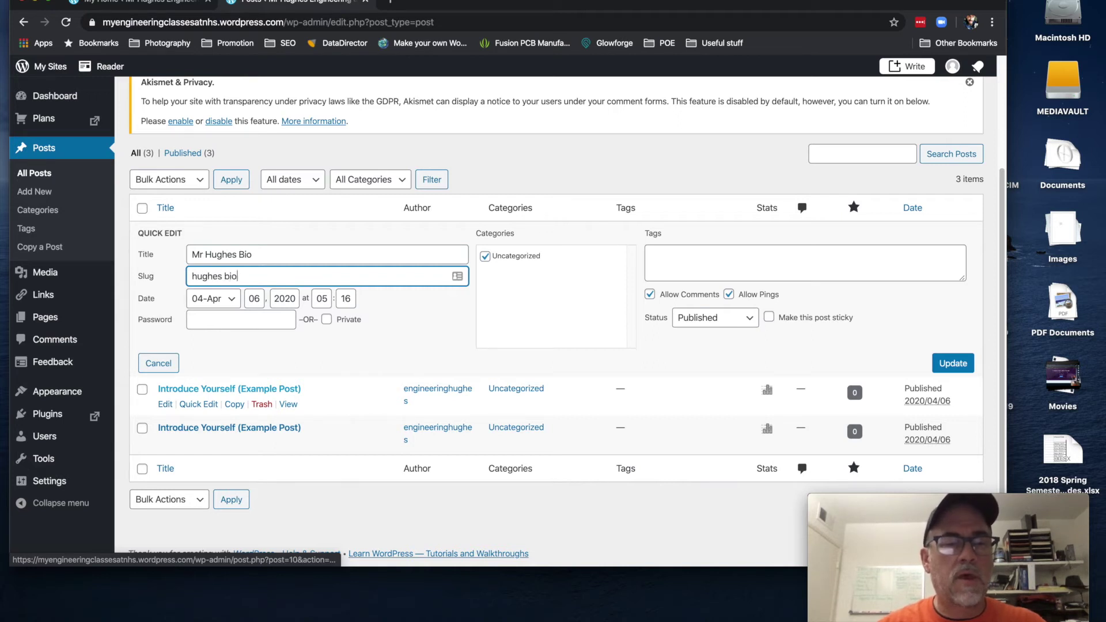
{"action": "left_click", "coordinate": [253, 298]}
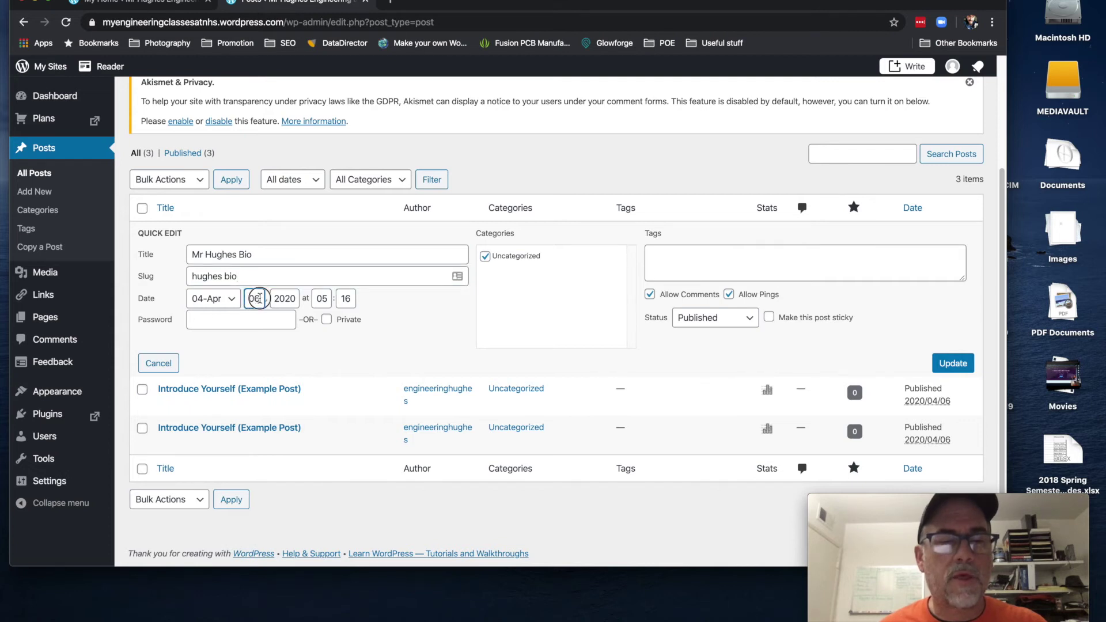
{"action": "left_click_drag", "start_coordinate": [255, 298], "coordinate": [272, 303]}
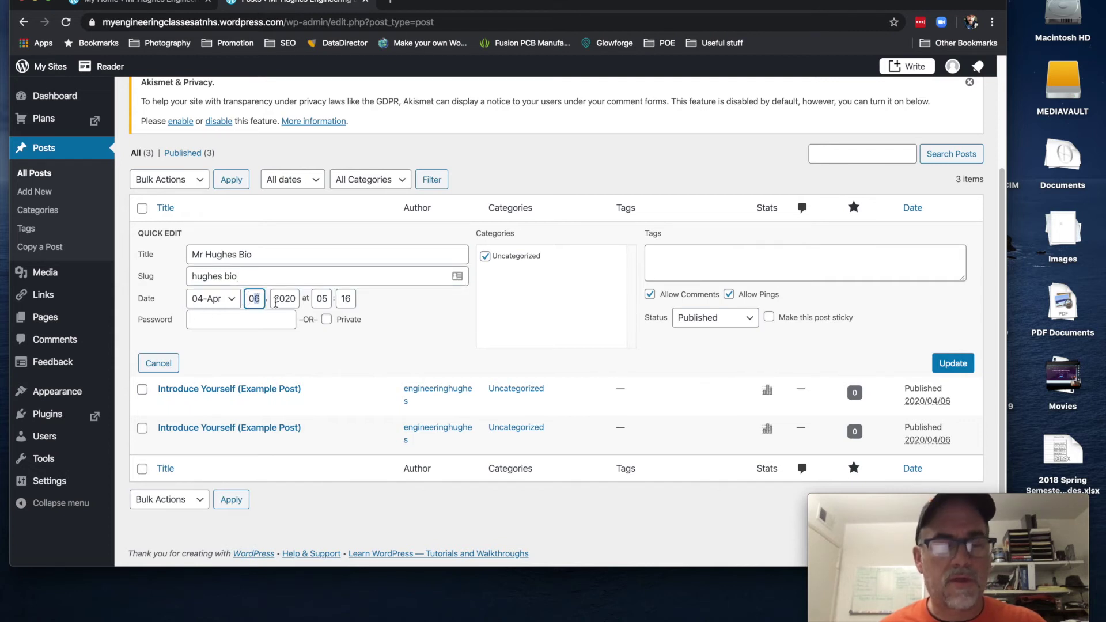
{"action": "type", "text": "5"}
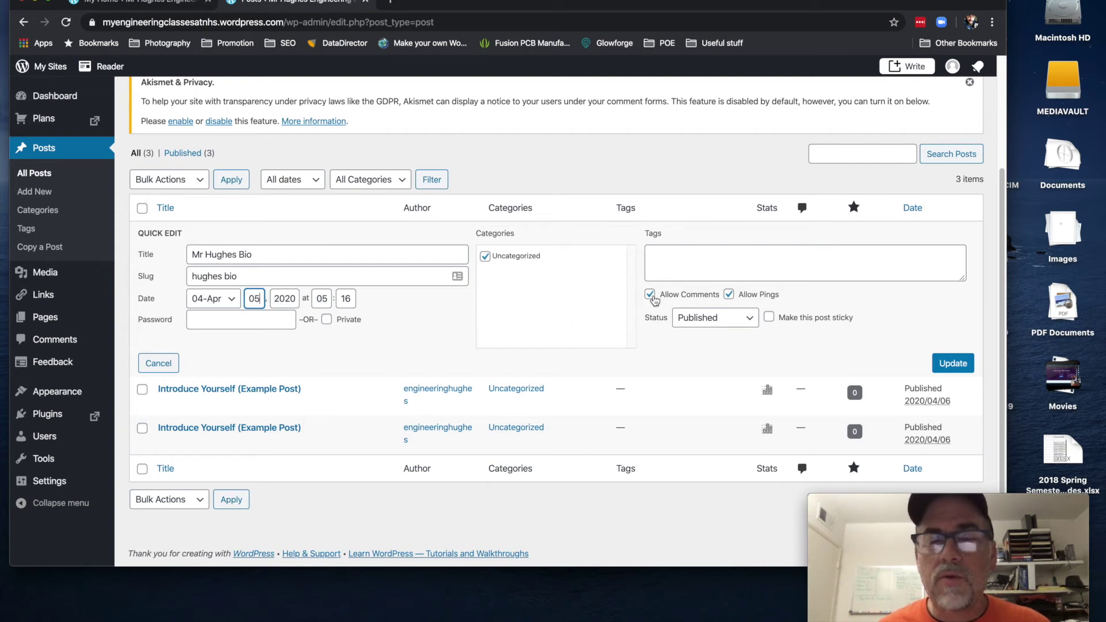
Disallow comments and pings on the bio post and update it
{"action": "left_click", "coordinate": [651, 296]}
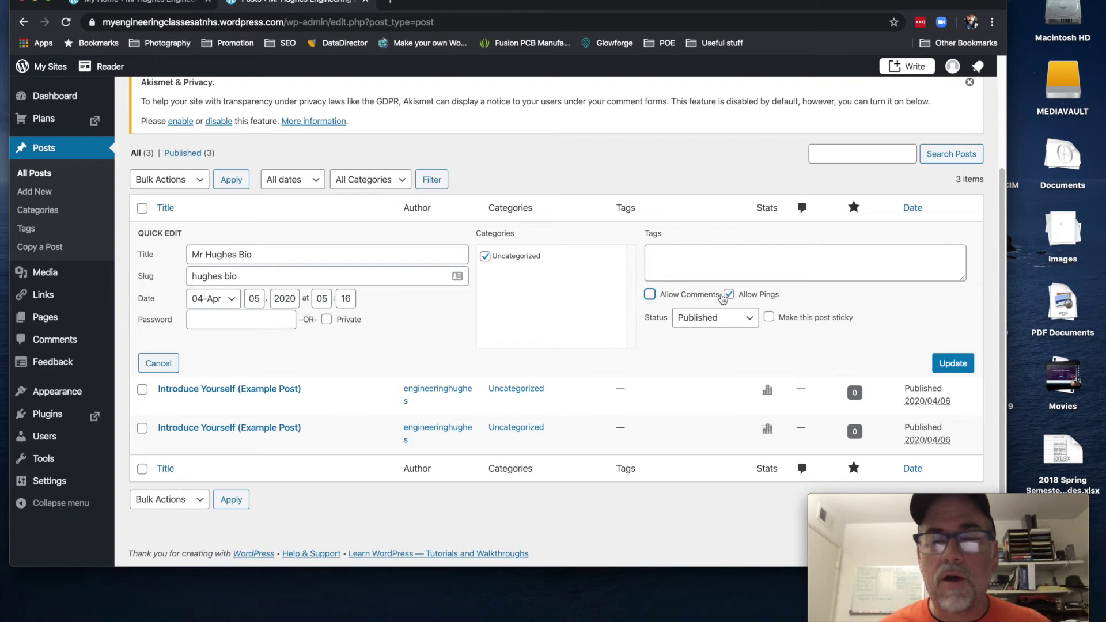
{"action": "left_click", "coordinate": [729, 296]}
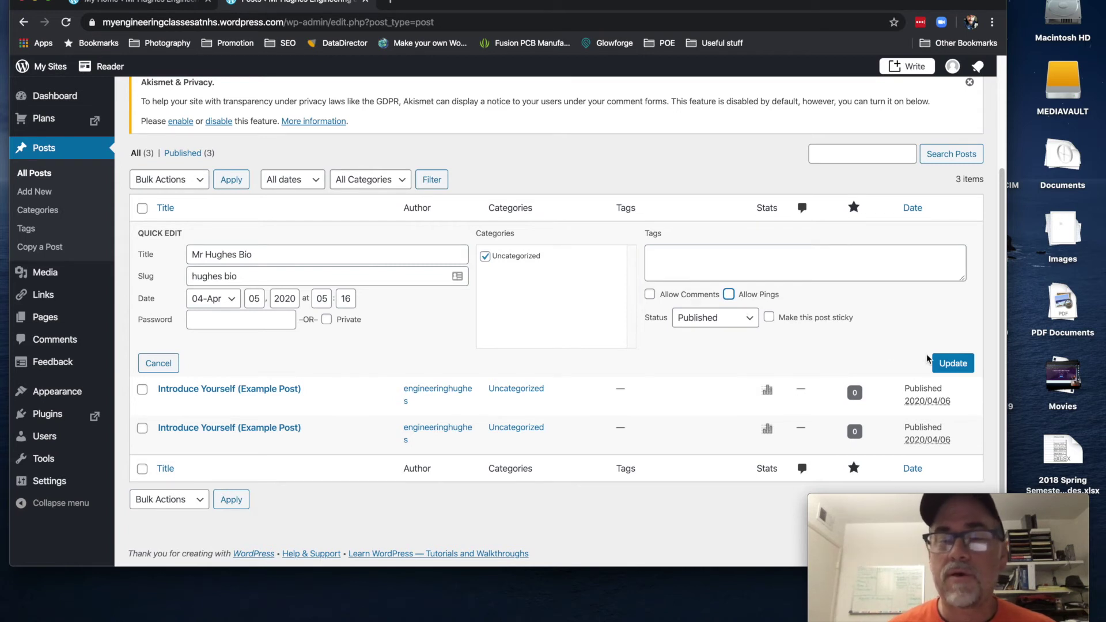
{"action": "left_click", "coordinate": [949, 361]}
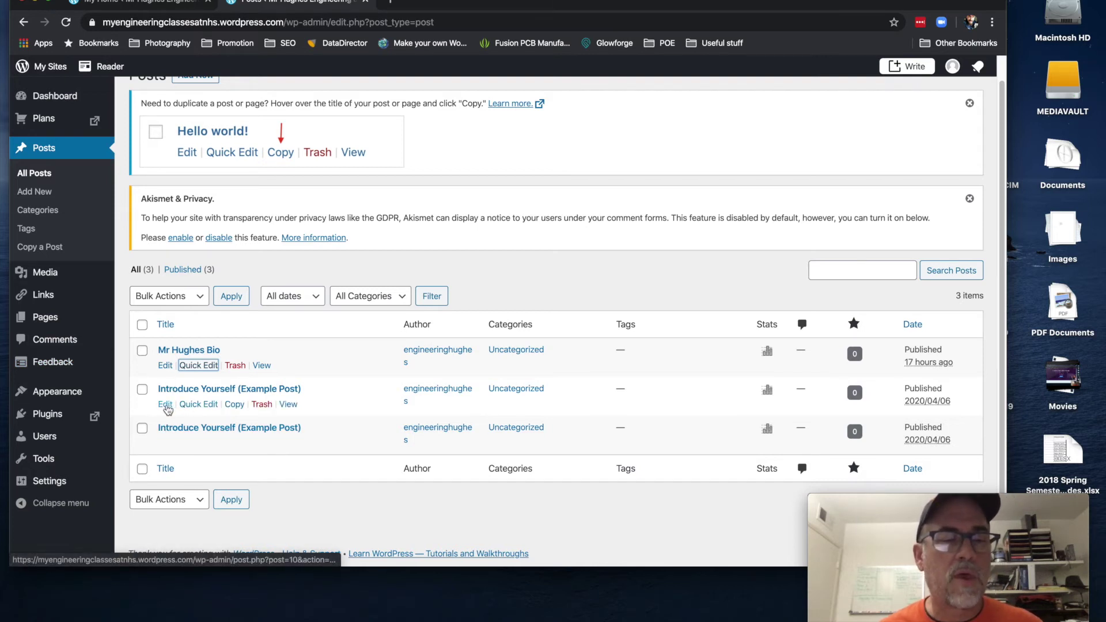
Open the first remaining "Introduce Yourself (Example Post)" for editing and replace its title with "Engineering Stuff"
{"action": "left_click", "coordinate": [165, 405]}
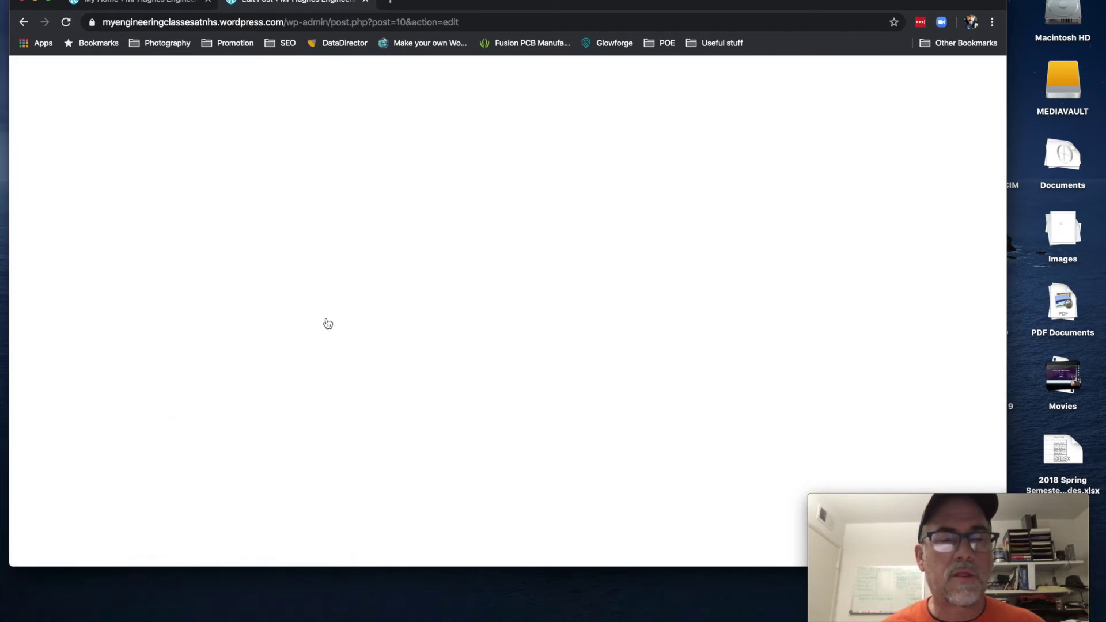
{"action": "left_click", "coordinate": [593, 158]}
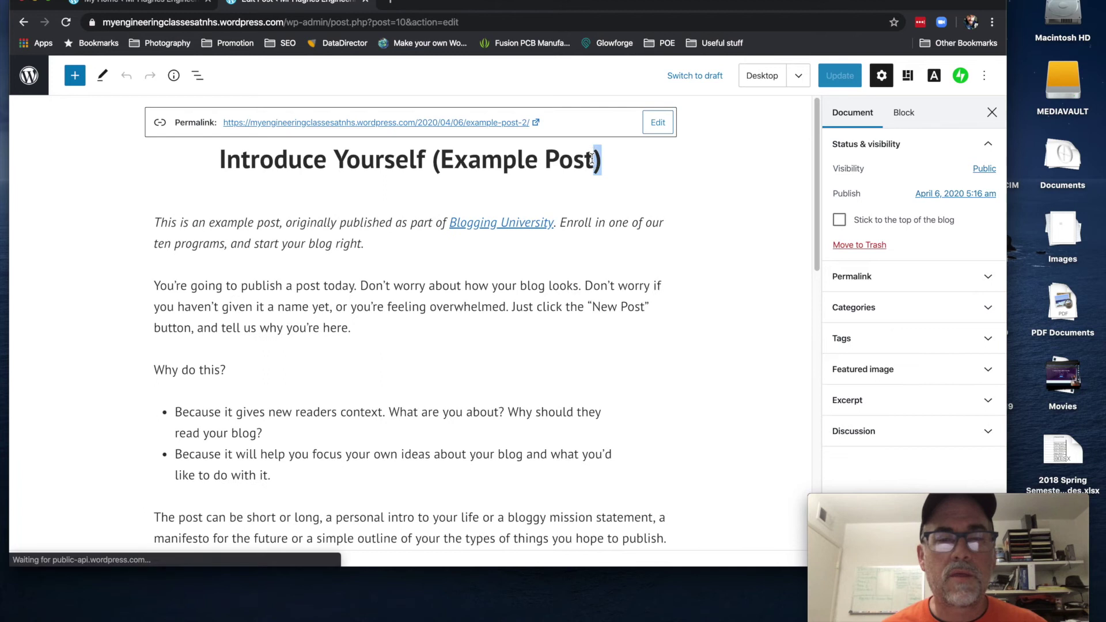
{"action": "triple_click", "coordinate": [592, 159]}
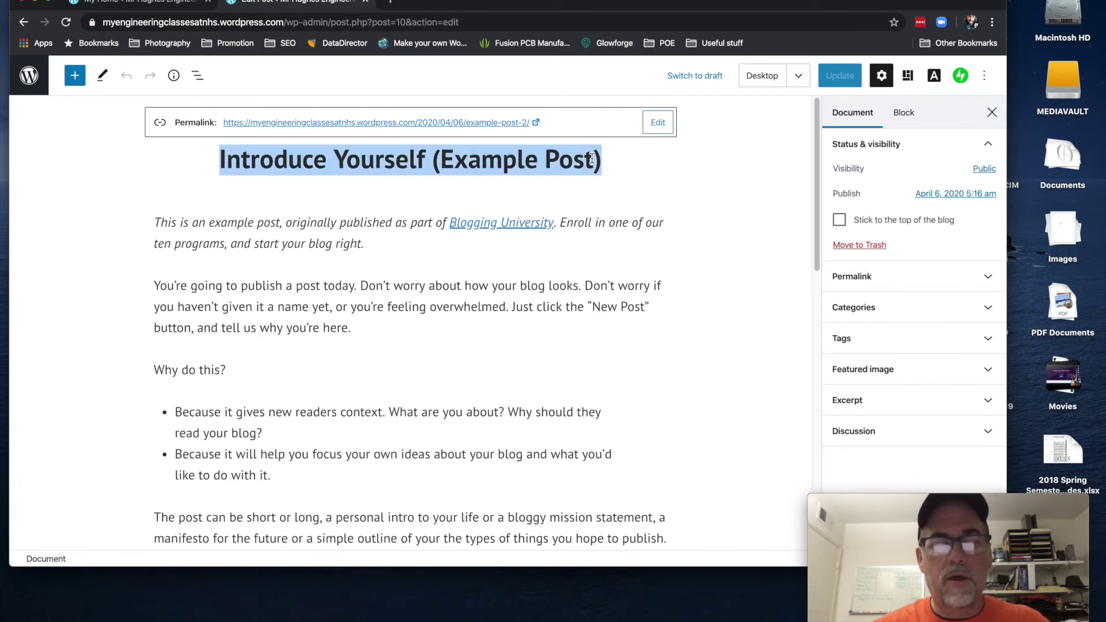
{"action": "type", "text": "Enginerr"}
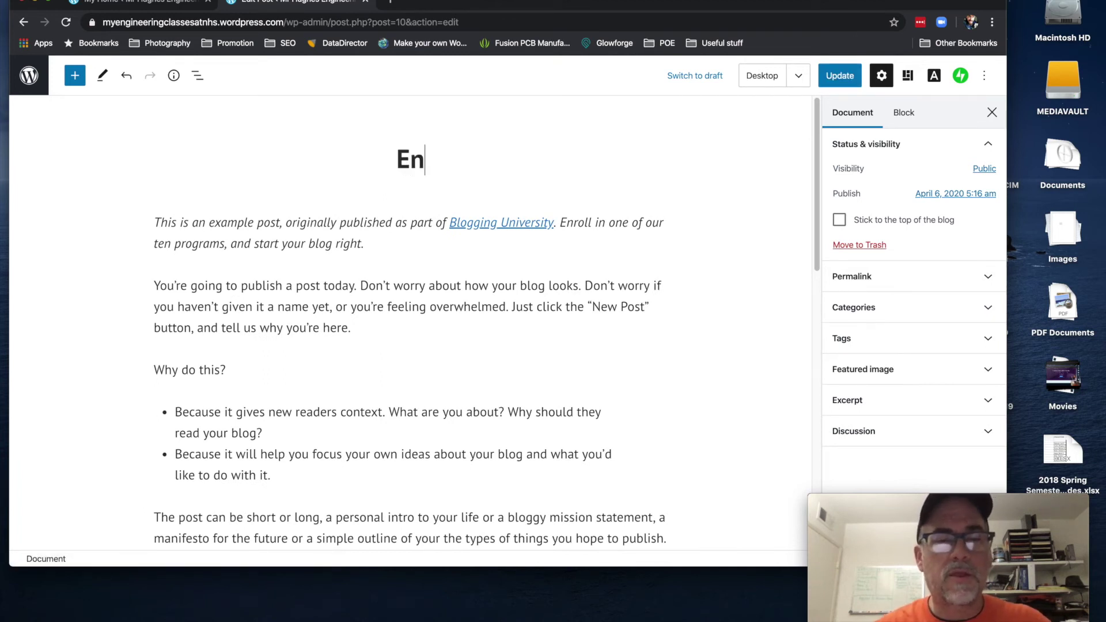
{"action": "key", "text": "BackSpace"}
{"action": "key", "text": "BackSpace"}
{"action": "type", "text": "ee"}
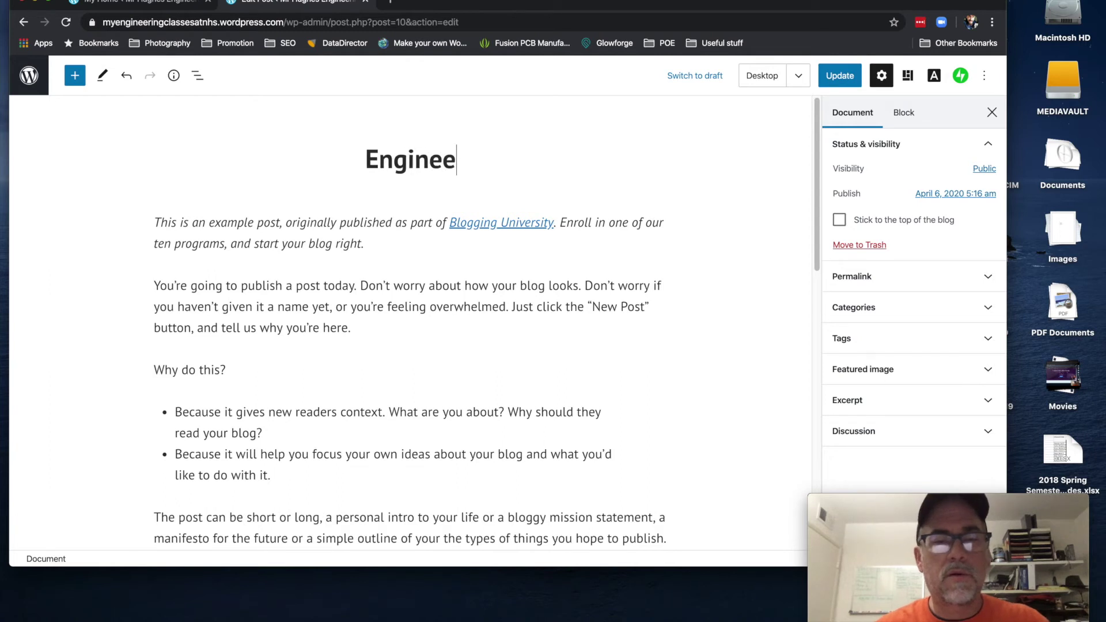
{"action": "type", "text": "ring"}
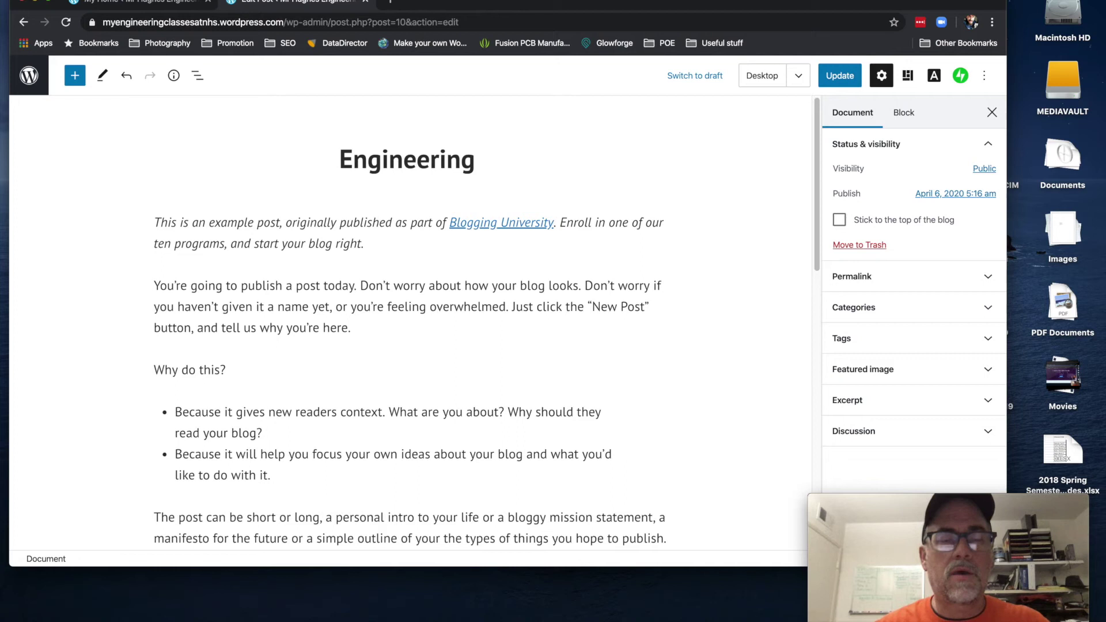
{"action": "type", "text": " Stuff"}
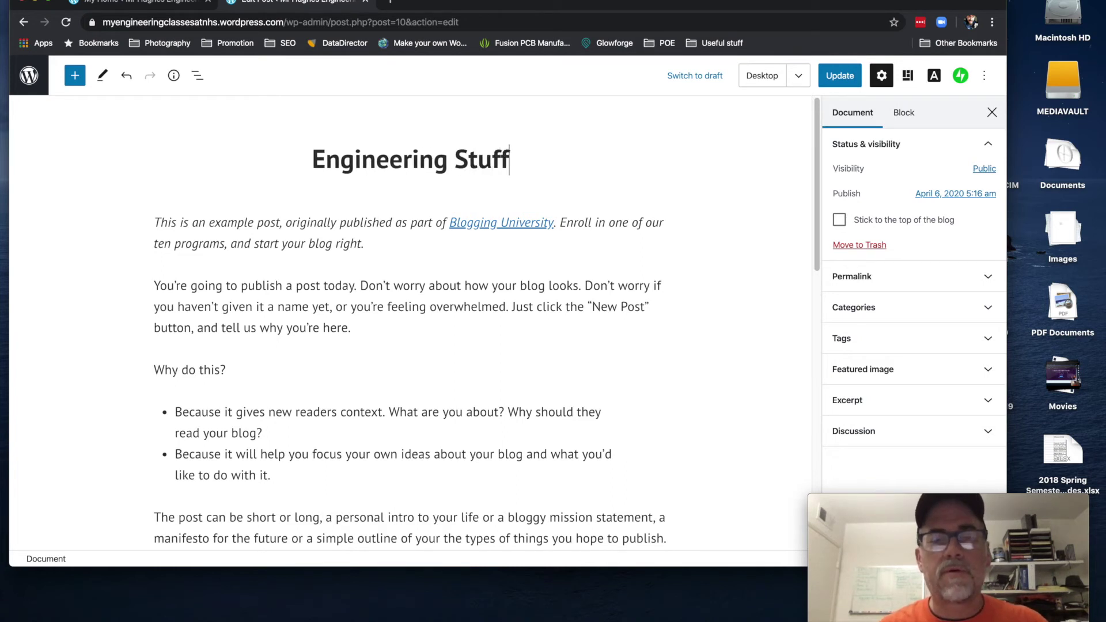
Replace "Stuff" in the post's title with "Information" and update the post
{"action": "key", "text": "BackSpace"}
{"action": "key", "text": "BackSpace"}
{"action": "key", "text": "BackSpace"}
{"action": "key", "text": "BackSpace"}
{"action": "key", "text": "BackSpace"}
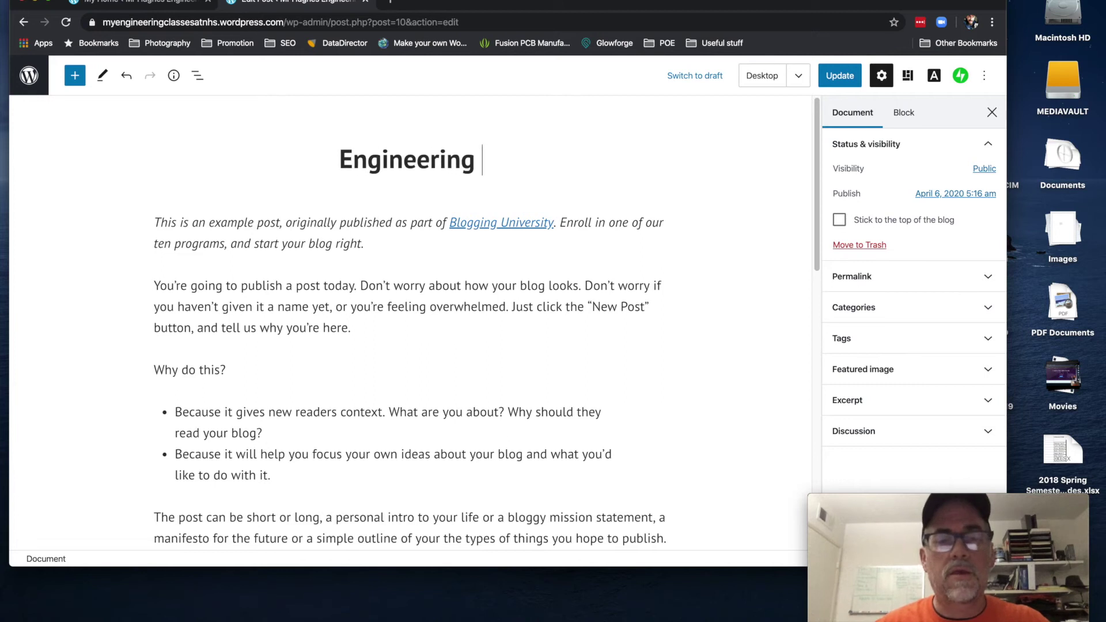
{"action": "type", "text": "Inf"}
{"action": "key", "text": "BackSpace"}
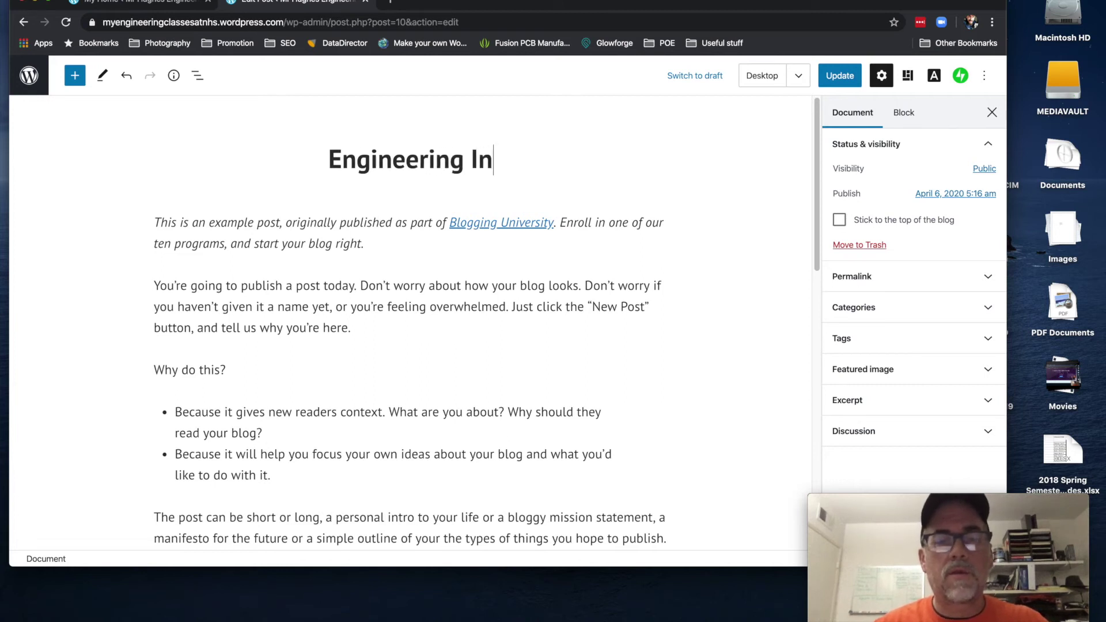
{"action": "type", "text": "forna"}
{"action": "key", "text": "BackSpace"}
{"action": "key", "text": "BackSpace"}
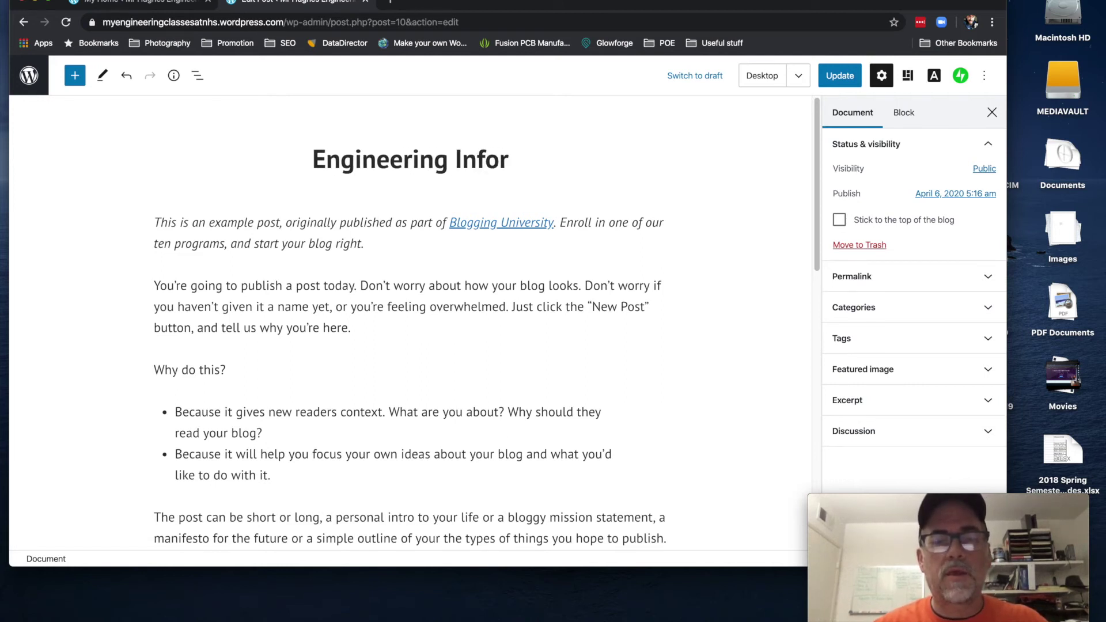
{"action": "type", "text": "mation"}
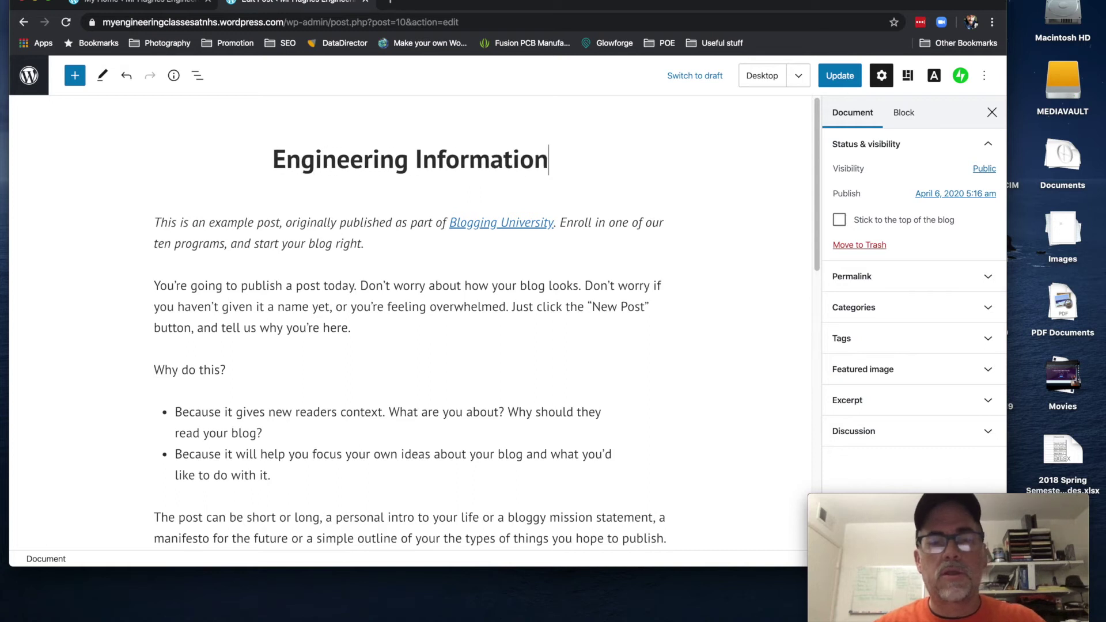
{"action": "left_click", "coordinate": [839, 76]}
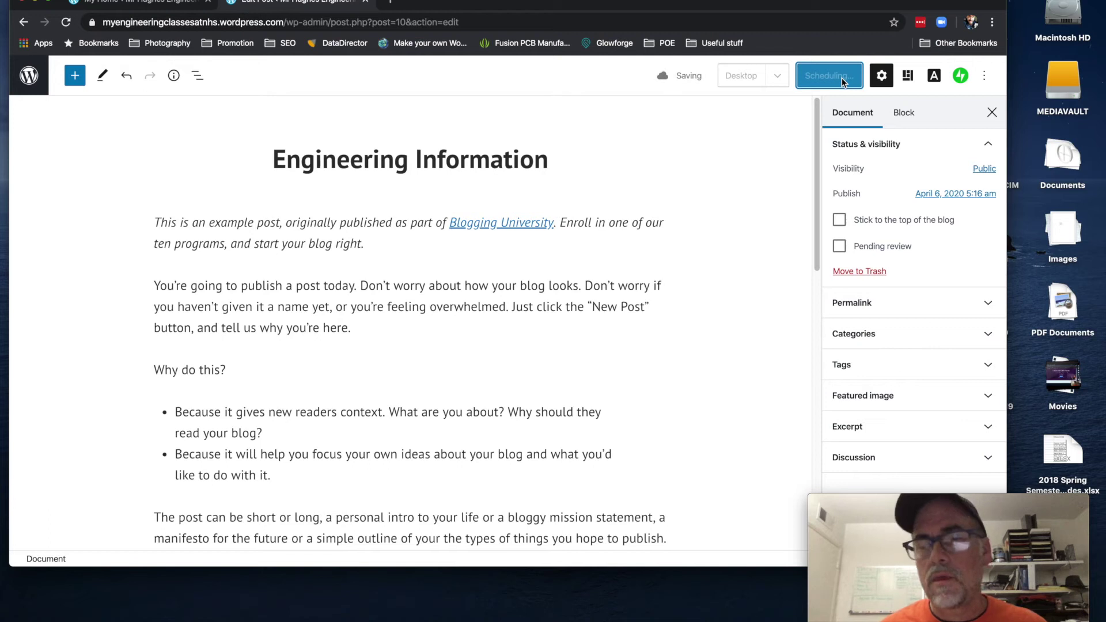
Set the Engineering Information post's publish date to April 5, 2020, update it, and return to the posts list
{"action": "left_click", "coordinate": [969, 194]}
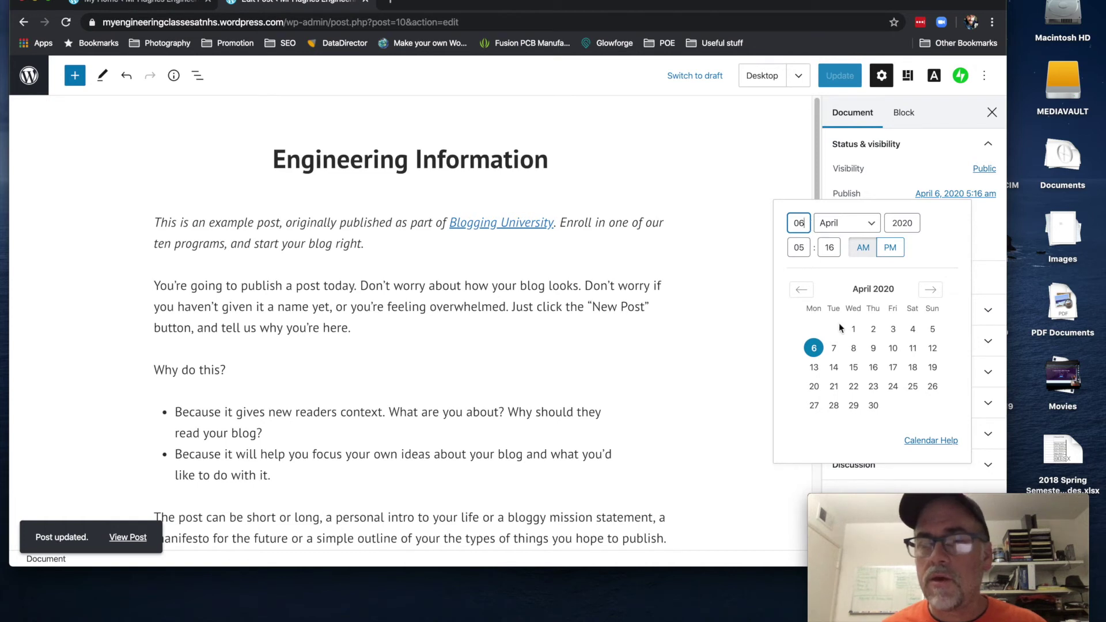
{"action": "left_click", "coordinate": [931, 329]}
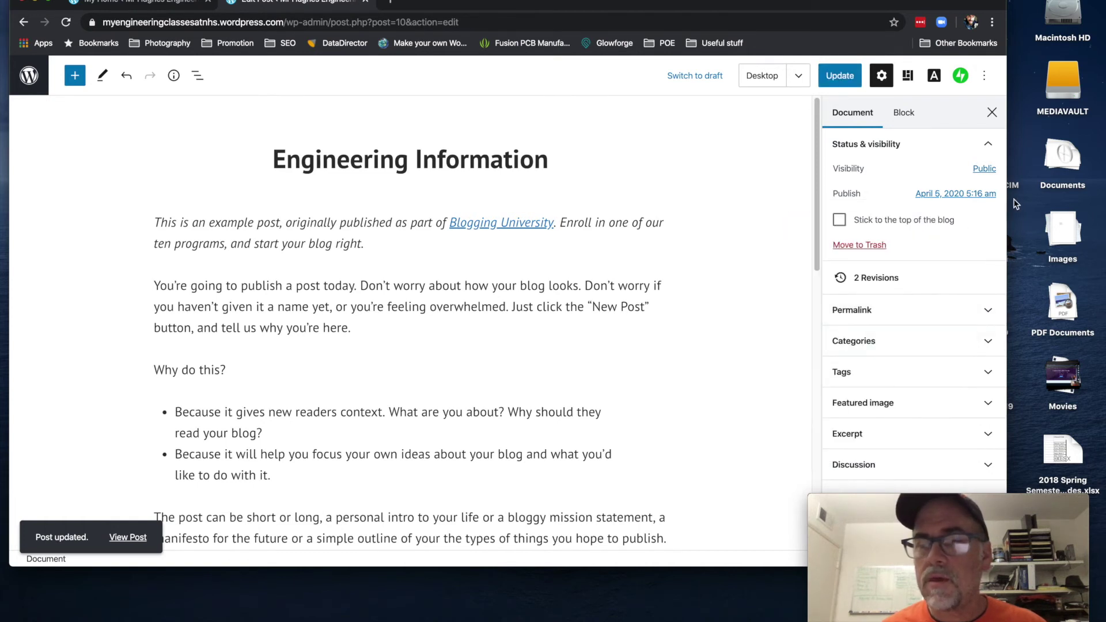
{"action": "left_click", "coordinate": [836, 75]}
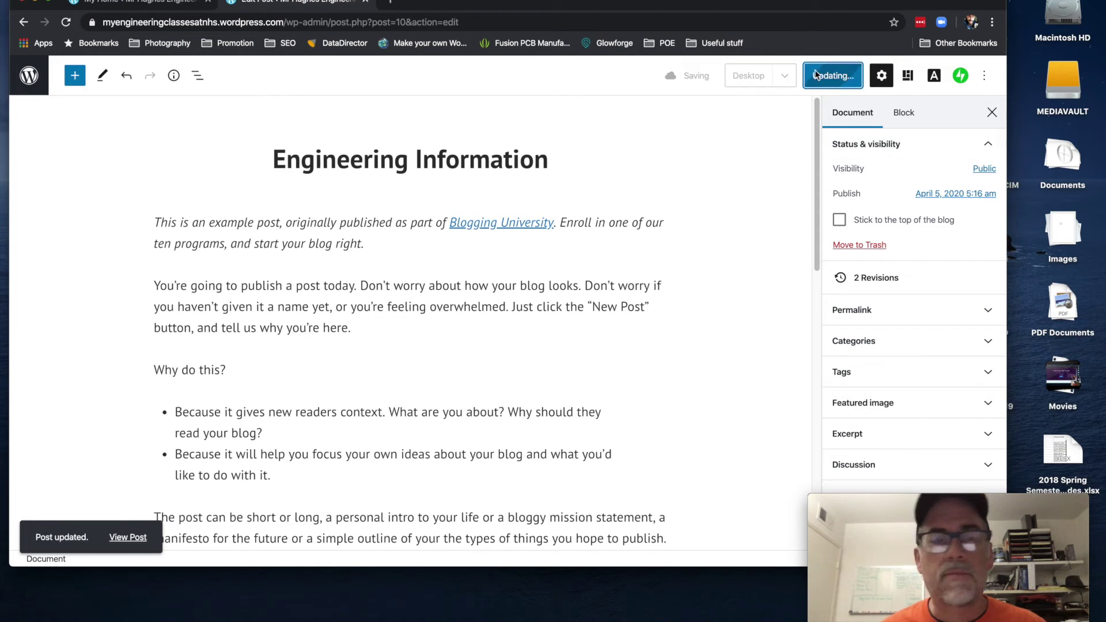
{"action": "left_click", "coordinate": [33, 91]}
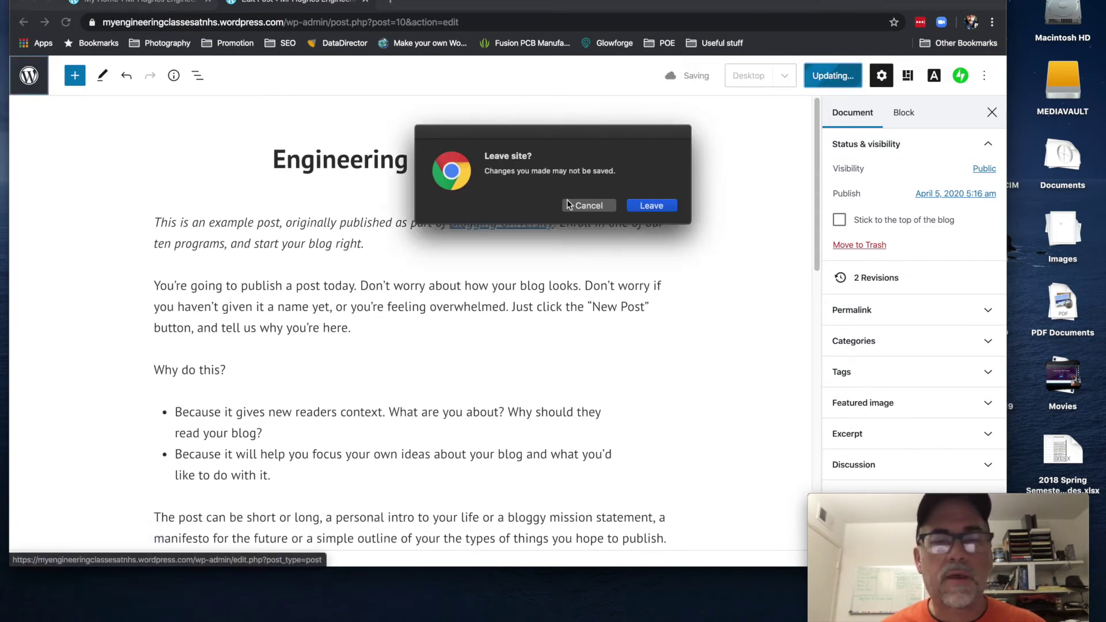
{"action": "left_click", "coordinate": [580, 205]}
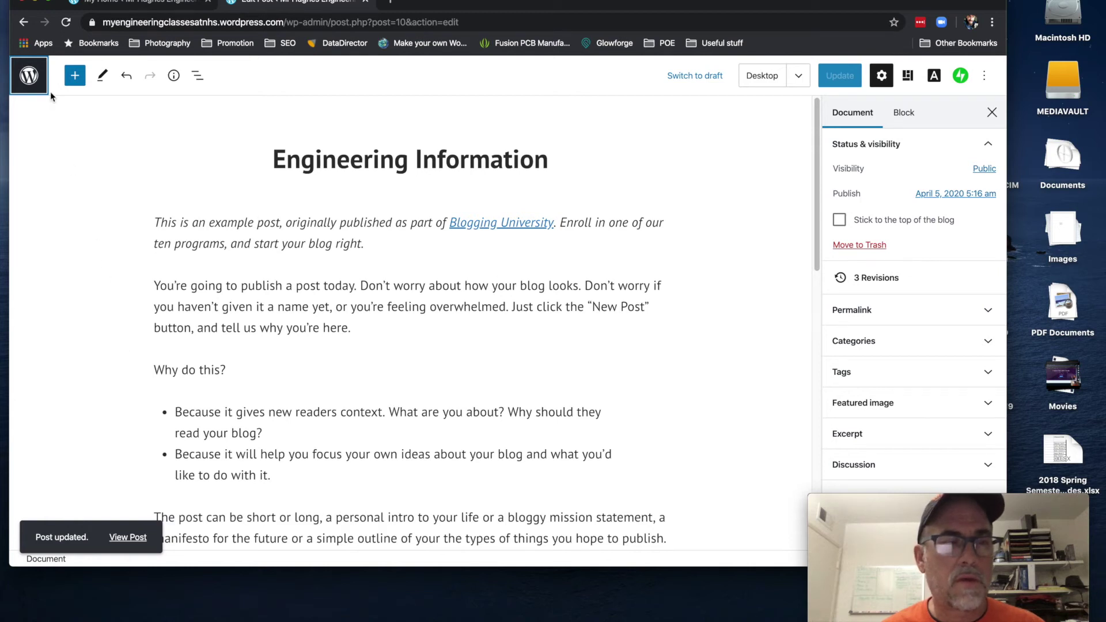
{"action": "left_click", "coordinate": [29, 78]}
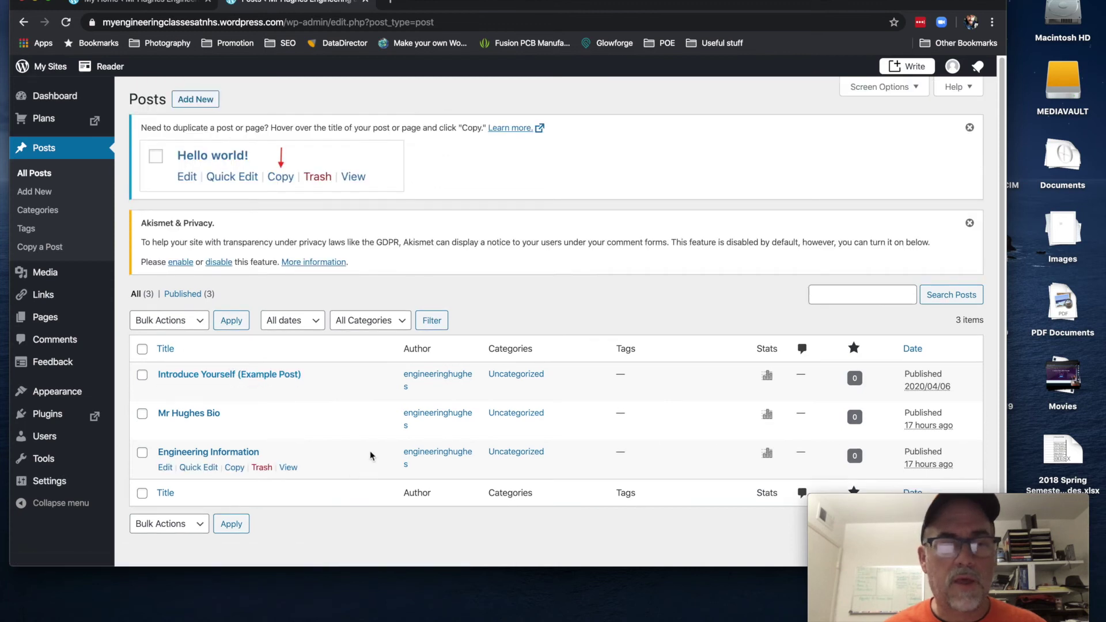
Open the remaining "Introduce Yourself (Example Post)" for quick editing and replace its title with "Robotics Information"
{"action": "scroll", "coordinate": [371, 456], "scroll_direction": "down", "scroll_amount": 1}
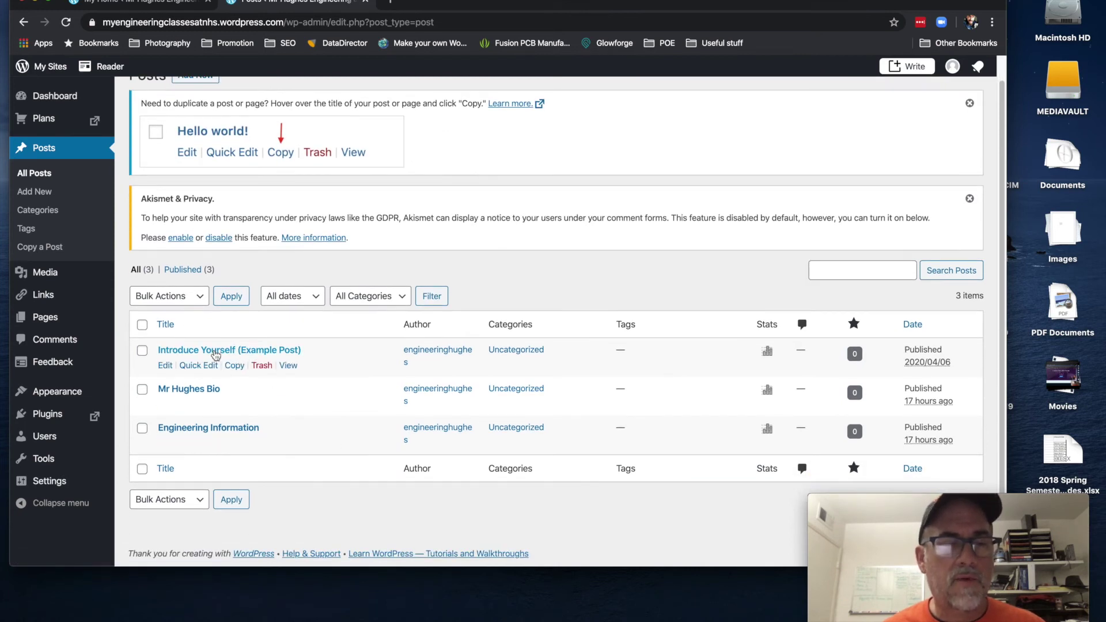
{"action": "left_click", "coordinate": [192, 368]}
{"action": "left_click", "coordinate": [398, 375]}
{"action": "left_click_drag", "start_coordinate": [394, 373], "coordinate": [258, 340]}
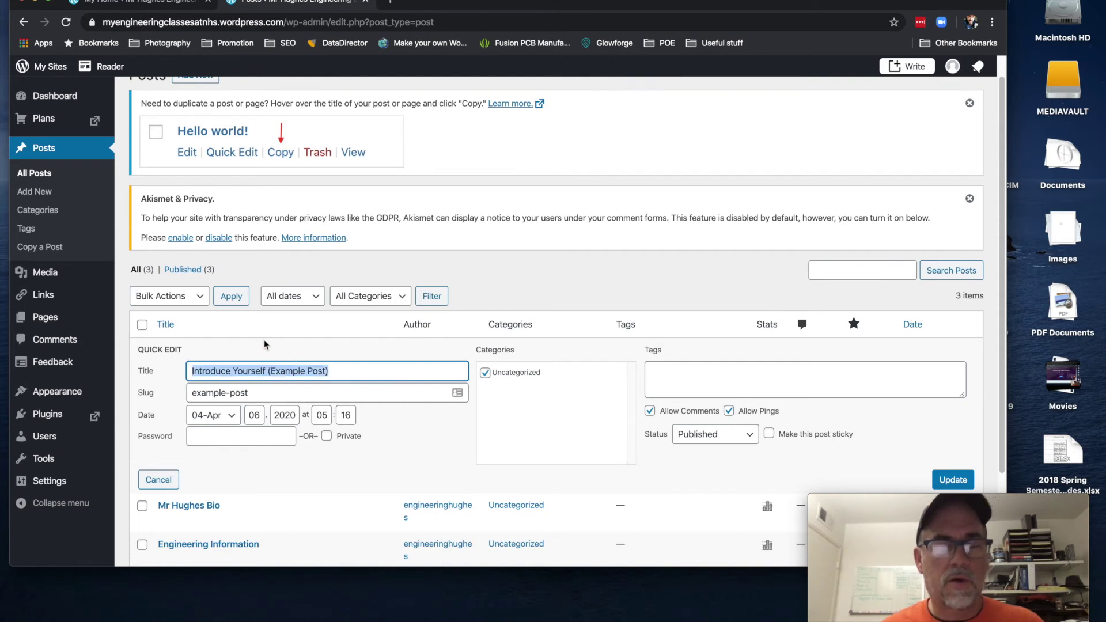
{"action": "type", "text": "C"}
{"action": "key", "text": "BackSpace"}
{"action": "key", "text": "BackSpace"}
{"action": "key", "text": "BackSpace"}
{"action": "type", "text": "R"}
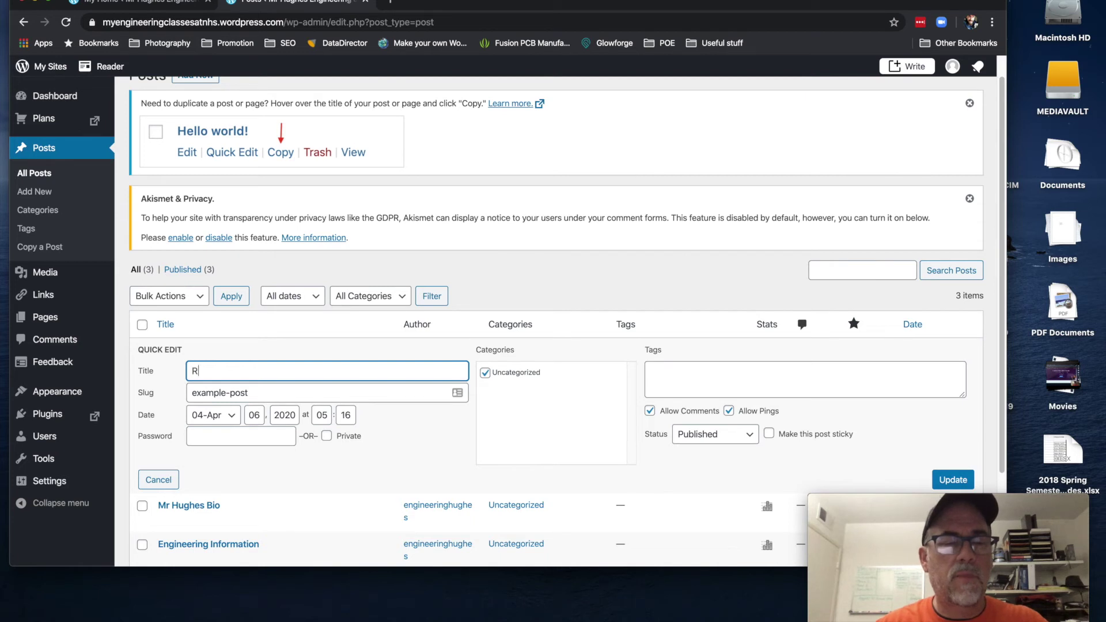
{"action": "type", "text": "Robotics Information"}
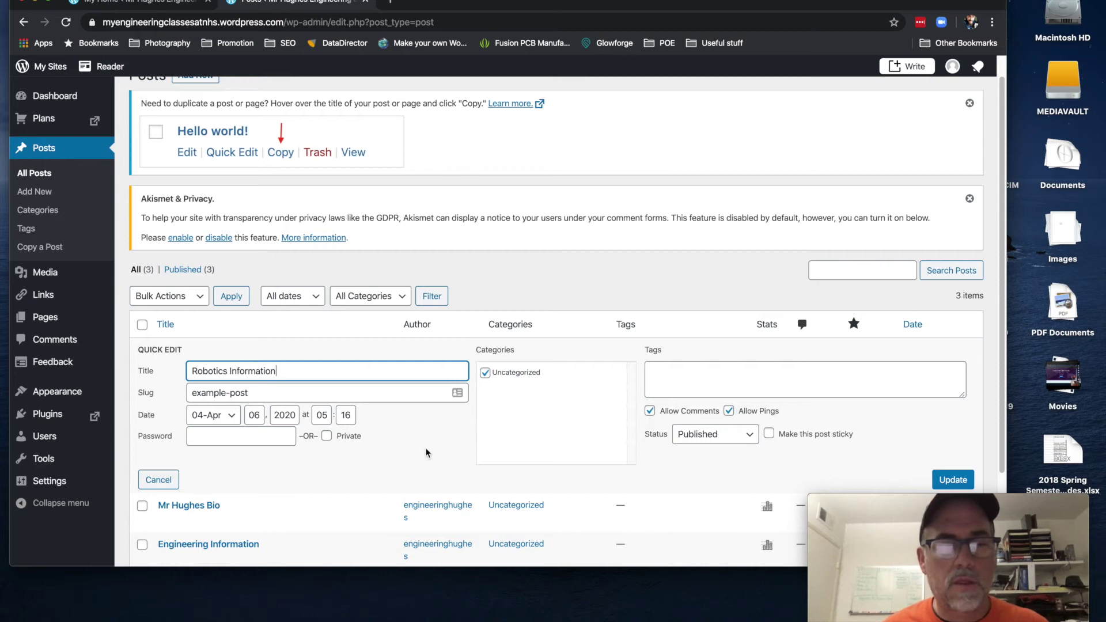
Set the Robotics Information post's date to April 5, 2020, disallow comments and pings, and update it
{"action": "left_click", "coordinate": [258, 421]}
{"action": "key", "text": "BackSpace"}
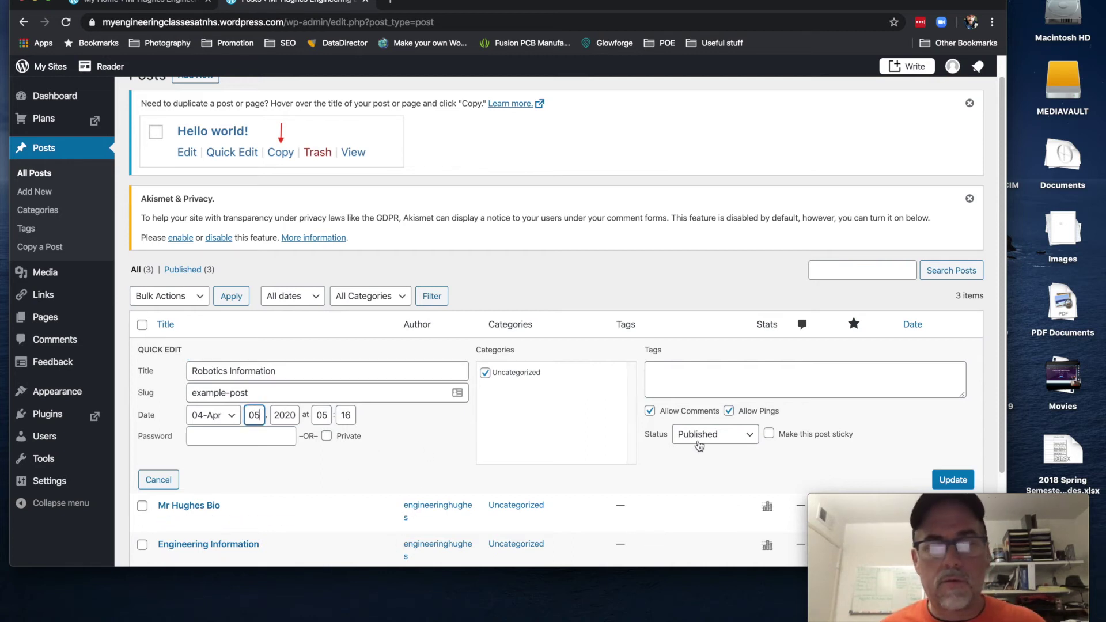
{"action": "left_click", "coordinate": [730, 411]}
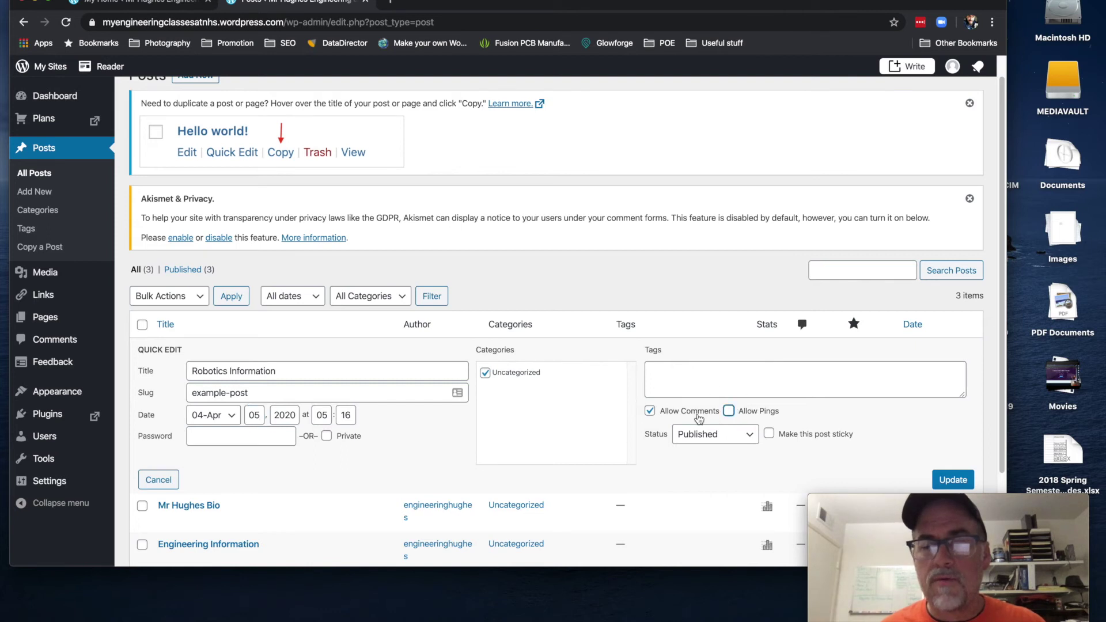
{"action": "left_click", "coordinate": [650, 411]}
{"action": "left_click", "coordinate": [950, 480]}
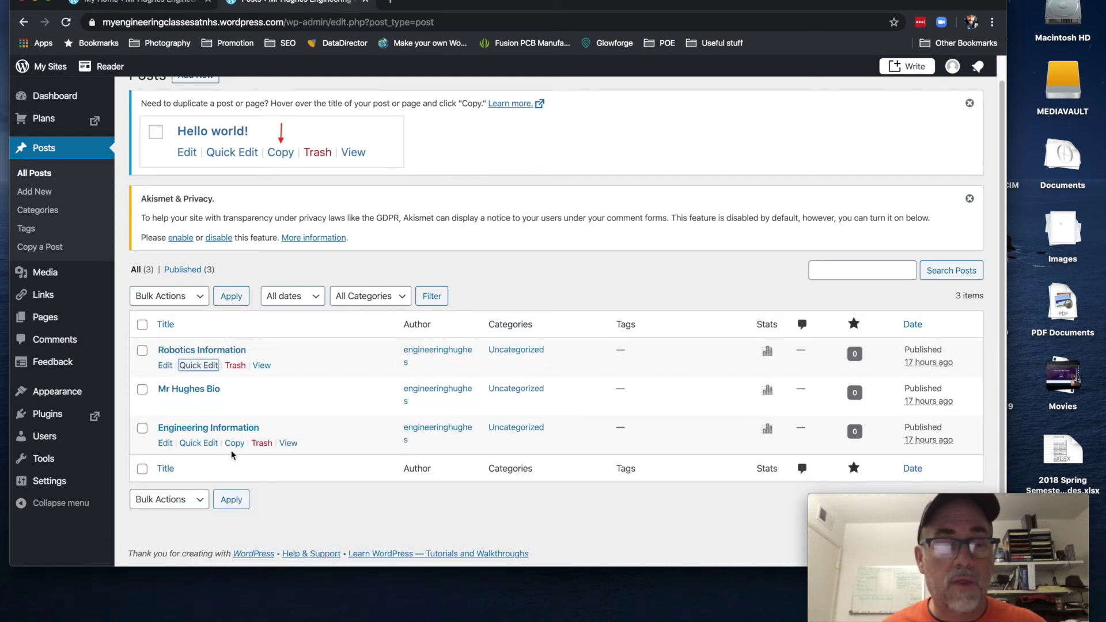
Disallow comments and pings on the Engineering Information post and update it
{"action": "left_click", "coordinate": [198, 443]}
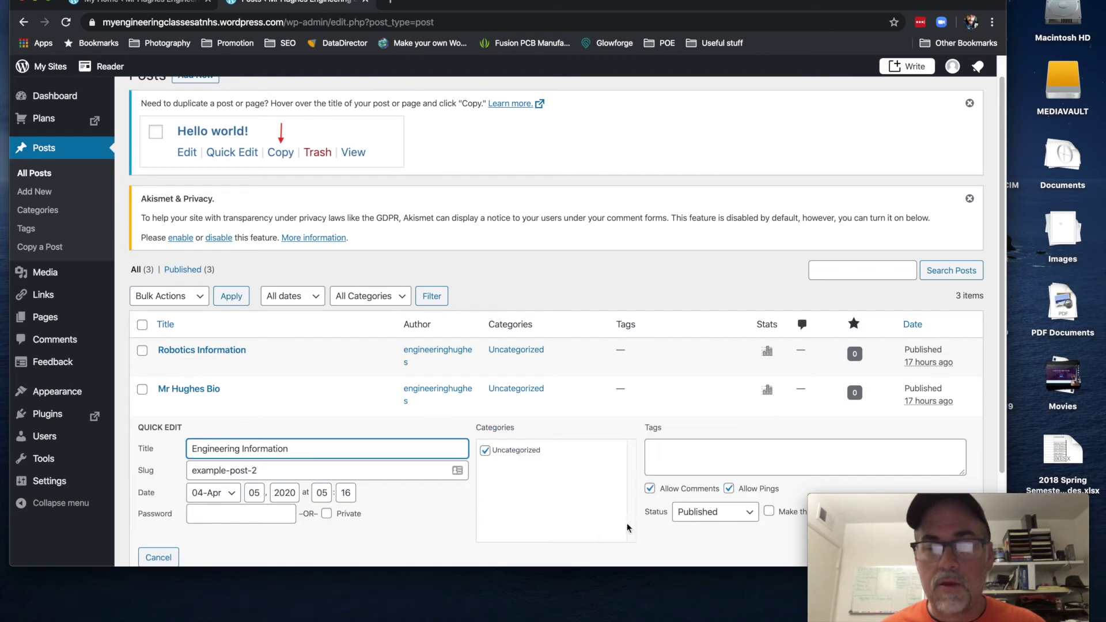
{"action": "left_click", "coordinate": [728, 489]}
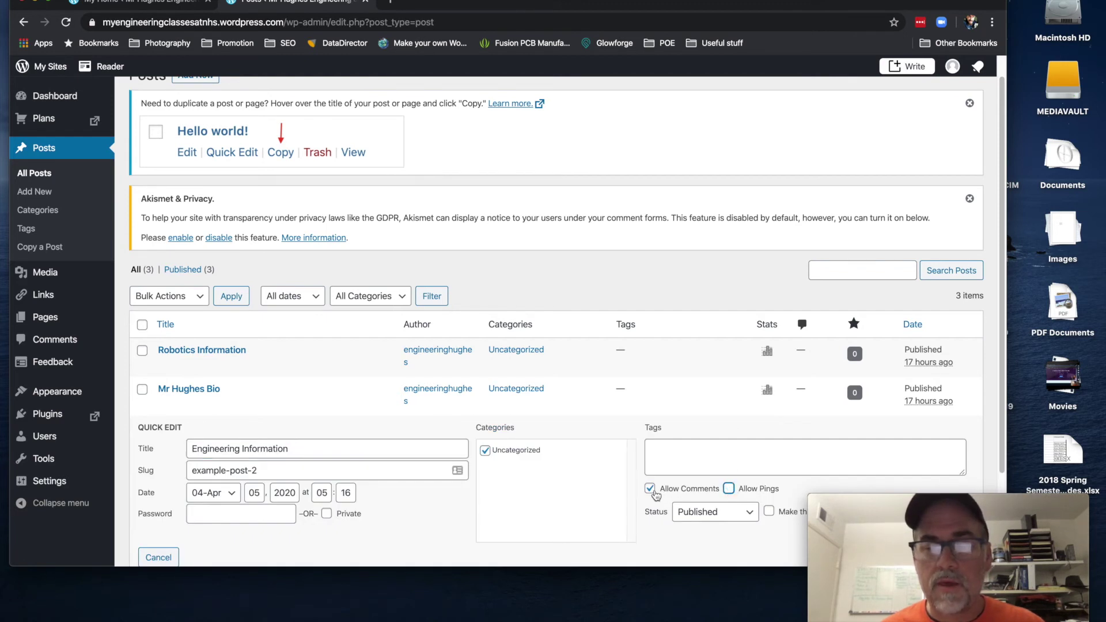
{"action": "left_click", "coordinate": [649, 488]}
{"action": "scroll", "coordinate": [776, 459], "scroll_direction": "up", "scroll_amount": 1}
{"action": "scroll", "coordinate": [776, 459], "scroll_direction": "down", "scroll_amount": 5}
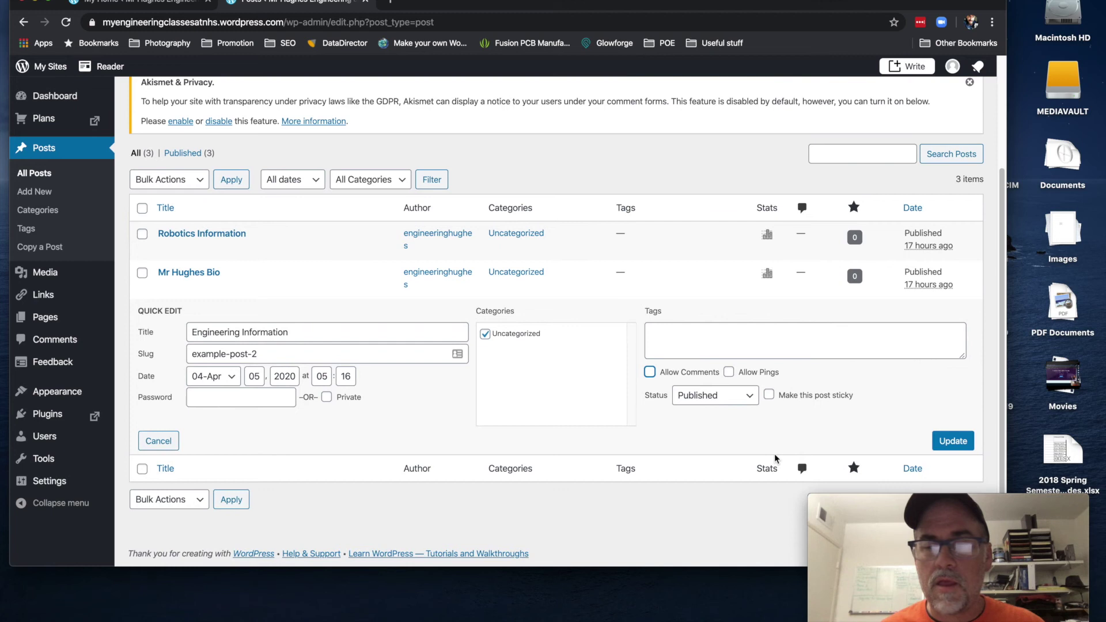
{"action": "left_click", "coordinate": [958, 438]}
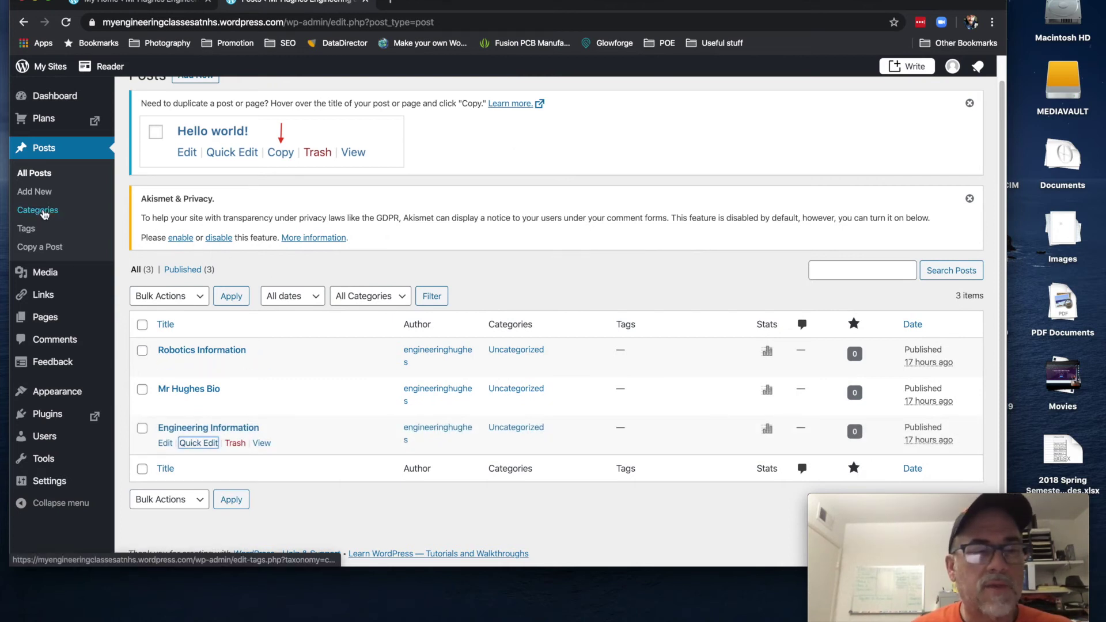
Add a new post category named with the teacher's surname followed by "Bio Category", without a parent or description
{"action": "left_click", "coordinate": [45, 214]}
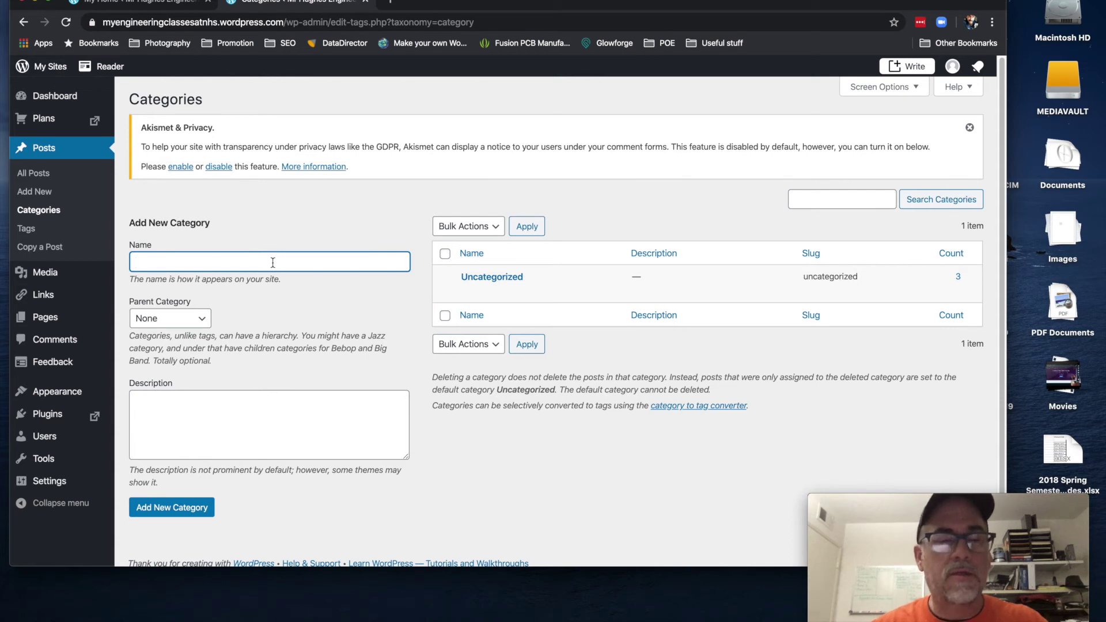
{"action": "type", "text": "Hughes"}
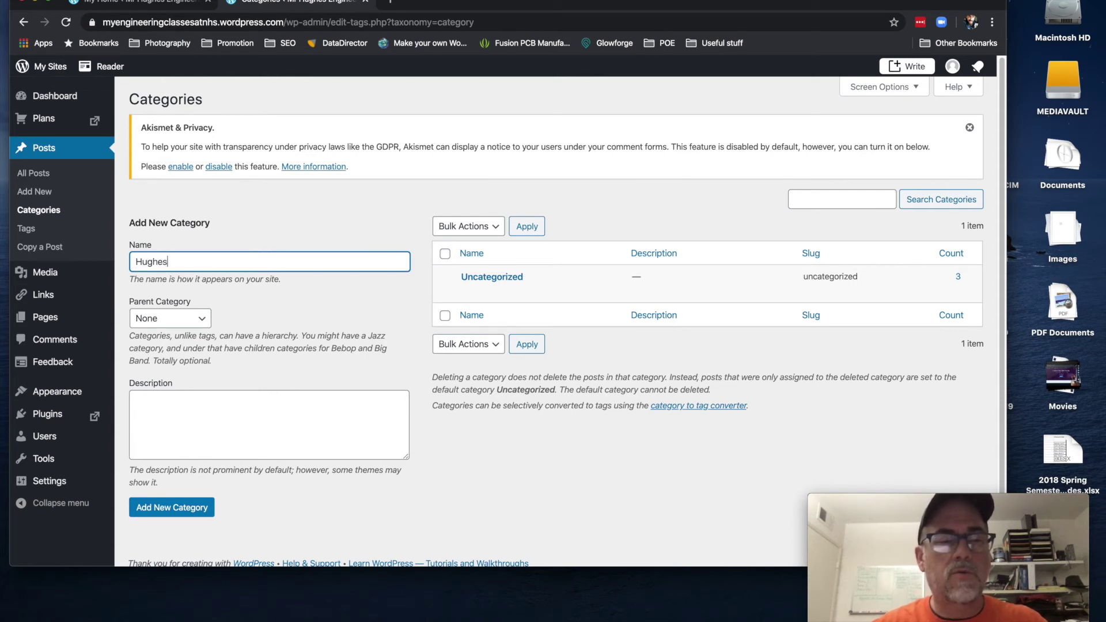
{"action": "type", "text": " Bio"}
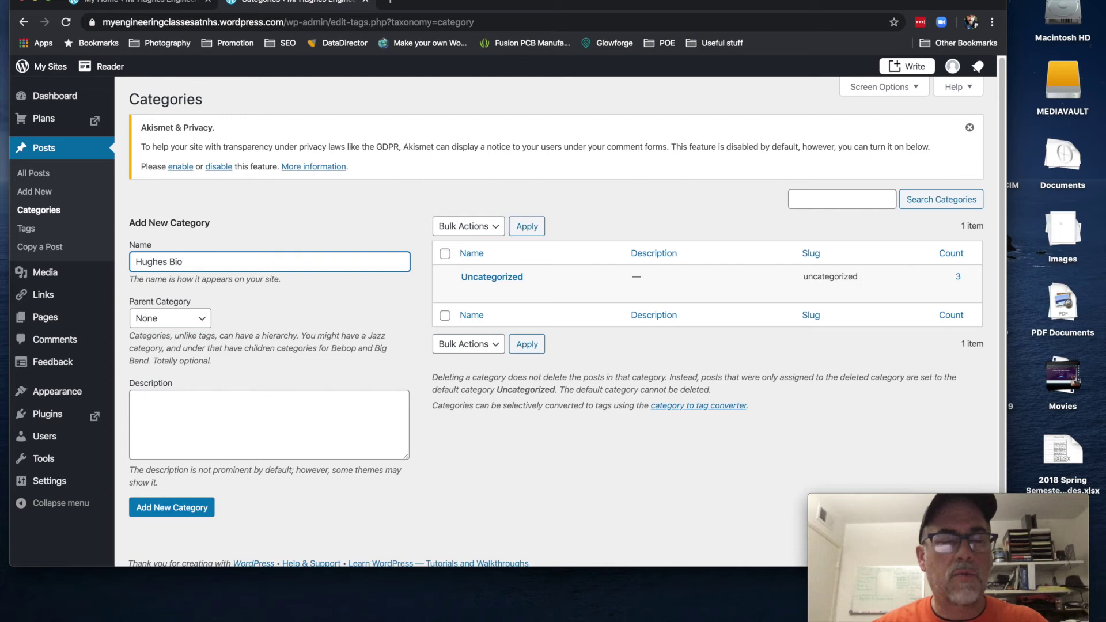
{"action": "type", "text": " Category"}
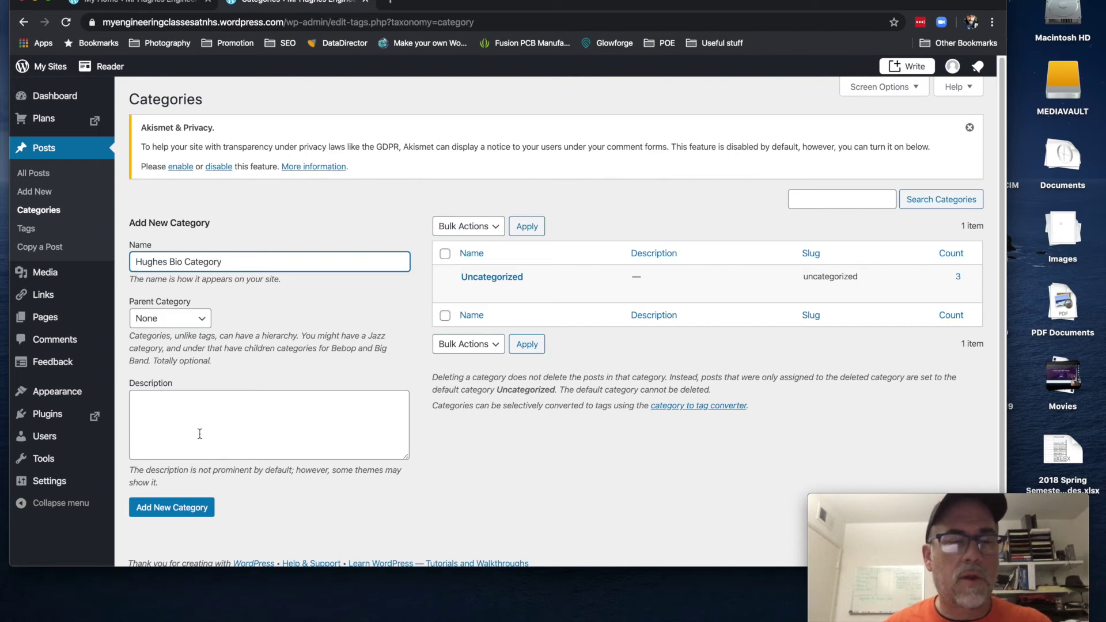
{"action": "left_click", "coordinate": [190, 508]}
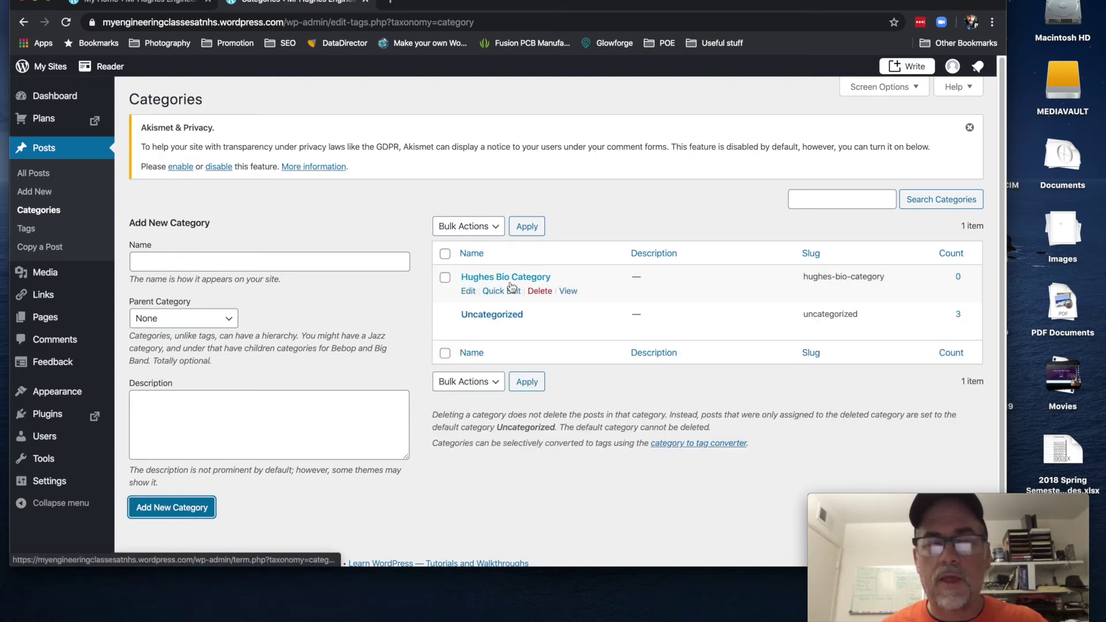
Add a category named "Engineering Information Category" with the description "Engineering Stuff"
{"action": "left_click", "coordinate": [286, 261]}
{"action": "type", "text": "Engineering Information Catego"}
{"action": "key", "text": "Tab"}
{"action": "key", "text": "Tab"}
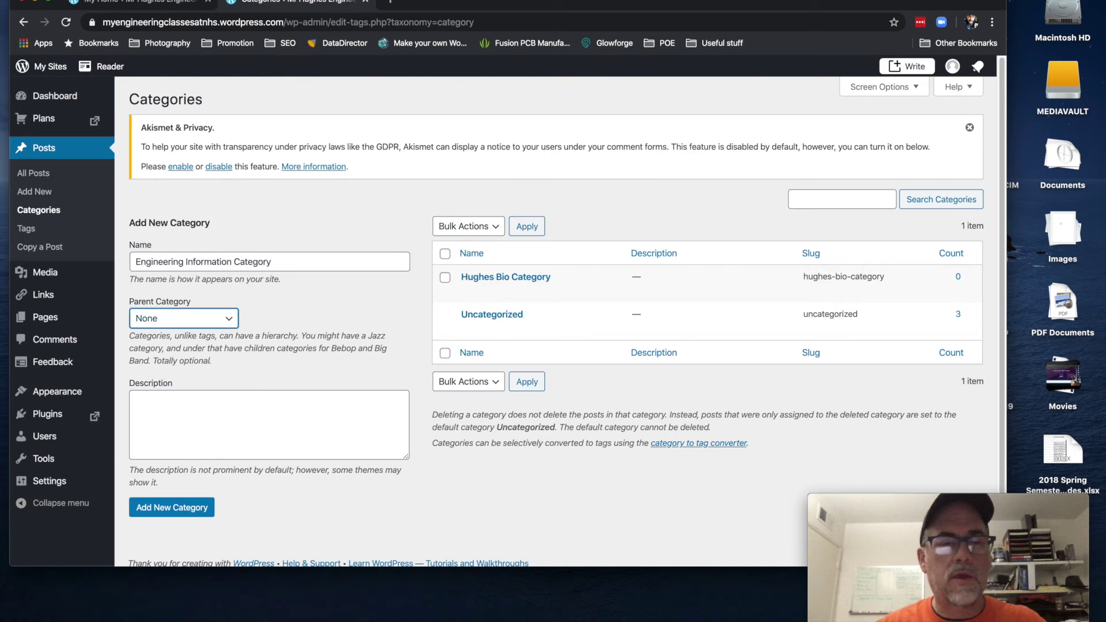
{"action": "type", "text": "Enginn"}
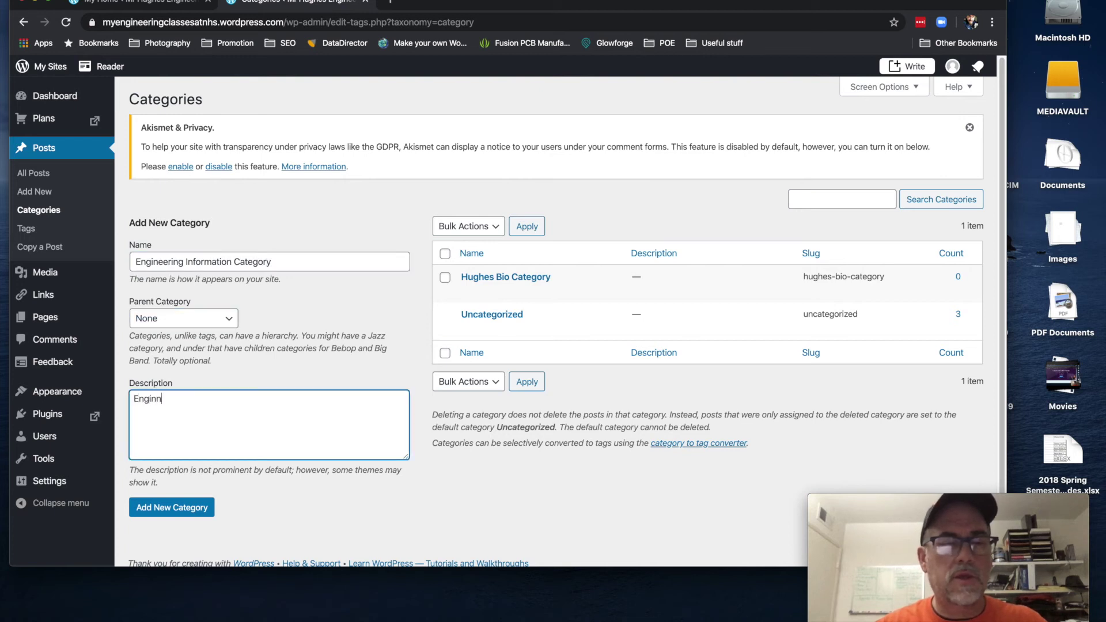
{"action": "key", "text": "BackSpace"}
{"action": "type", "text": "eering Stuff"}
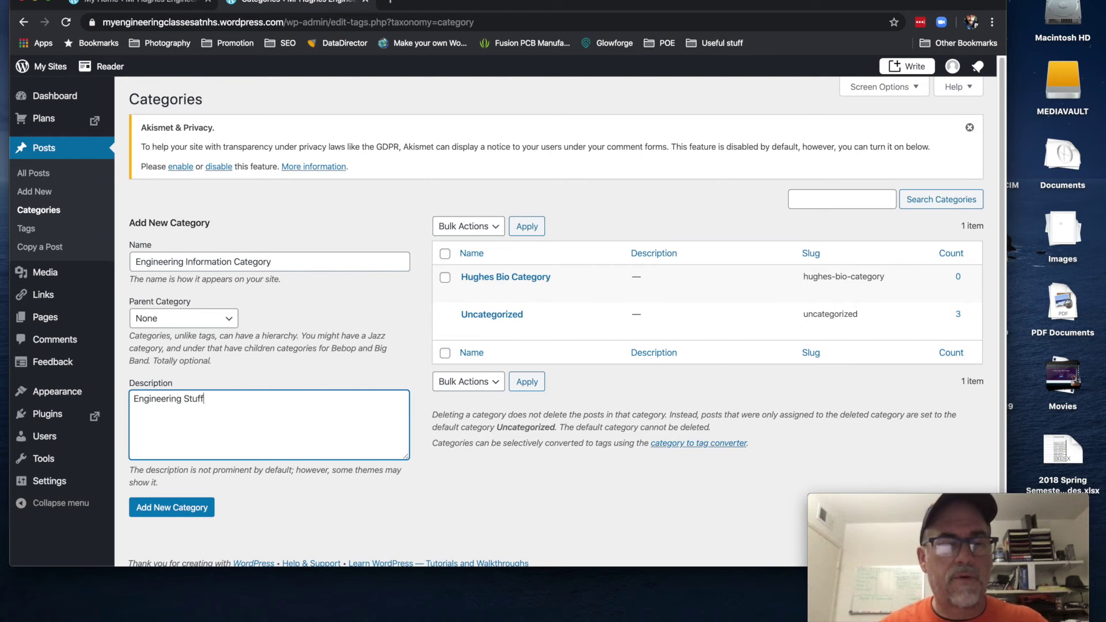
{"action": "left_click", "coordinate": [175, 507]}
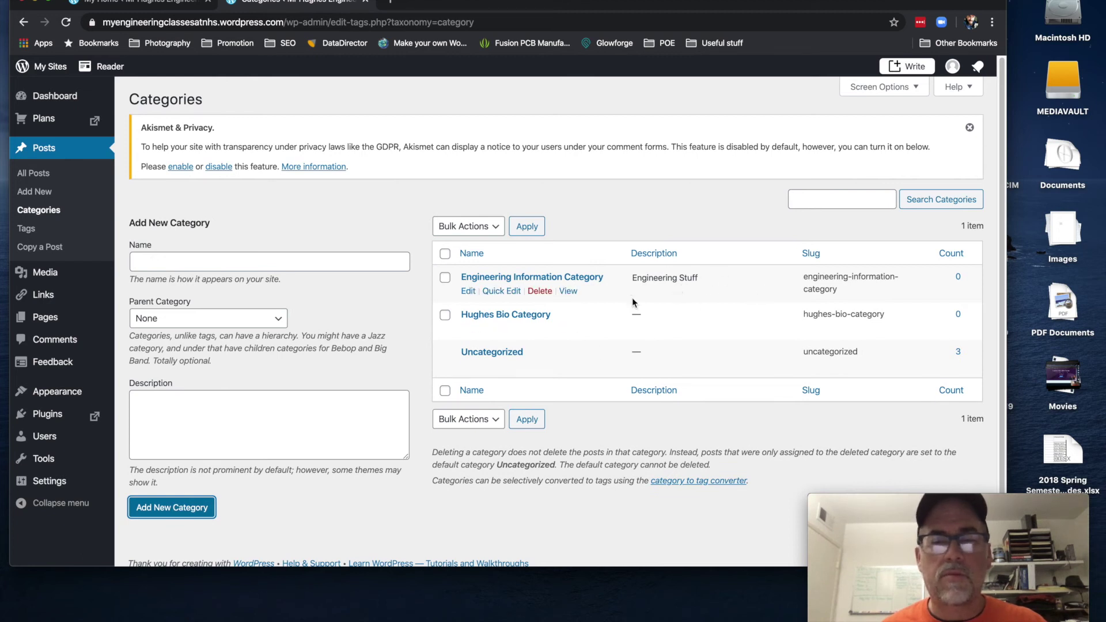
Add a category named "Robotics Information Category" with the description "CIM Stuff"
{"action": "left_click", "coordinate": [253, 257]}
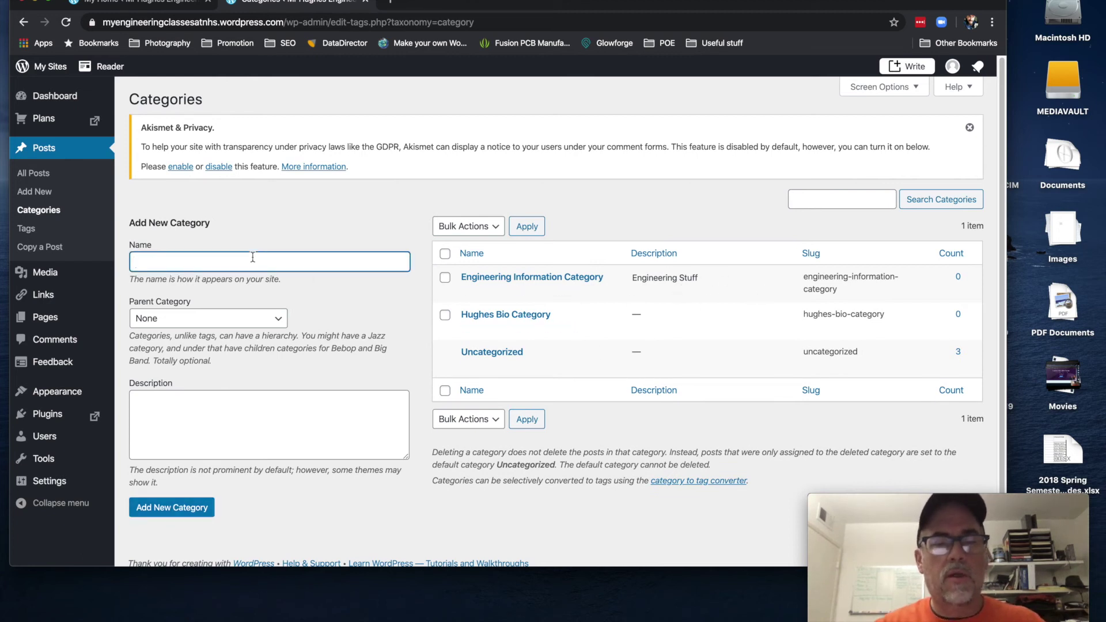
{"action": "type", "text": "Robotics Informa"}
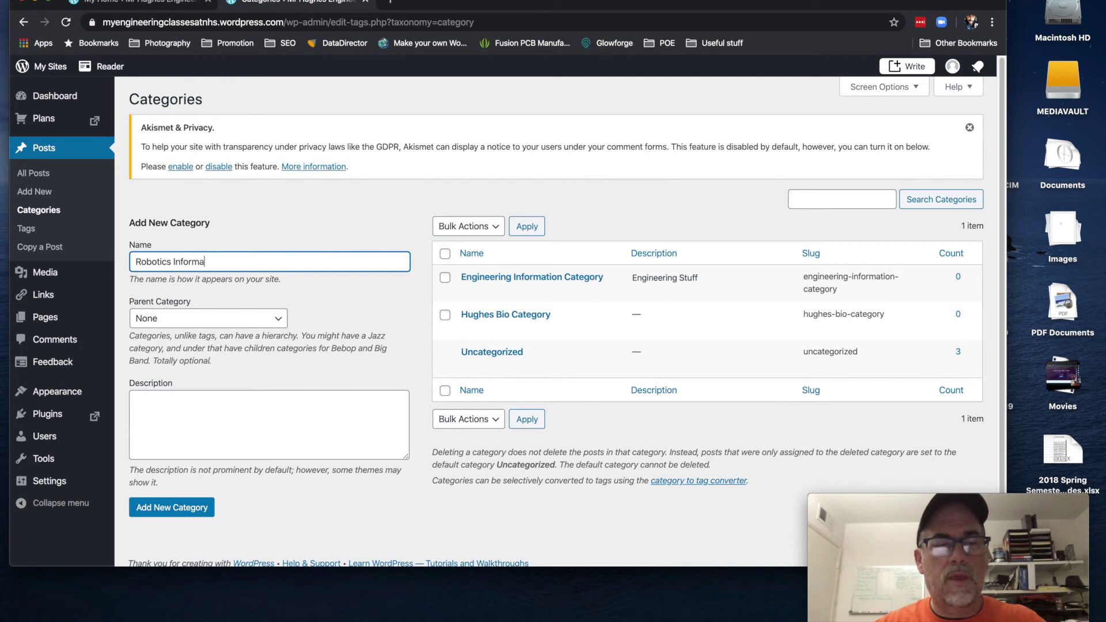
{"action": "type", "text": "tion Category"}
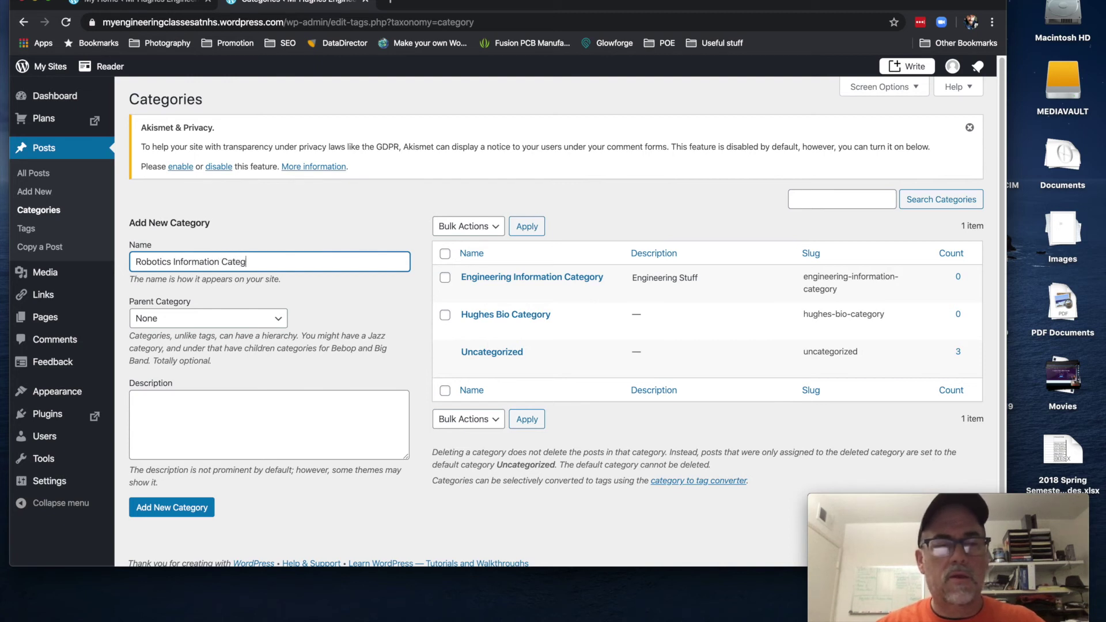
{"action": "key", "text": "Tab"}
{"action": "key", "text": "Tab"}
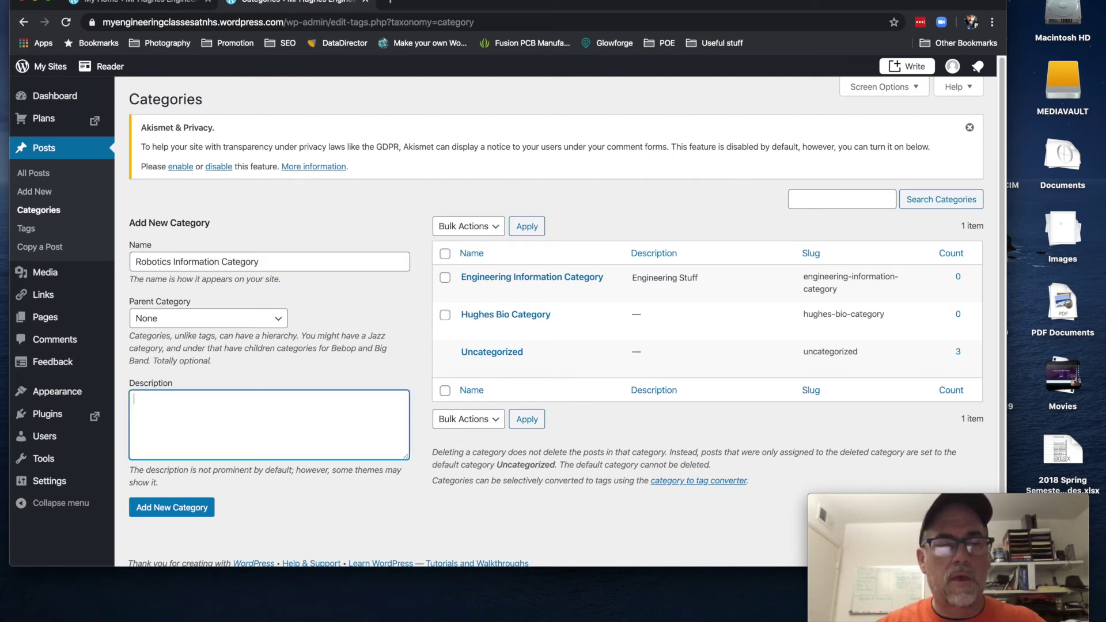
{"action": "type", "text": "CIM Stuff"}
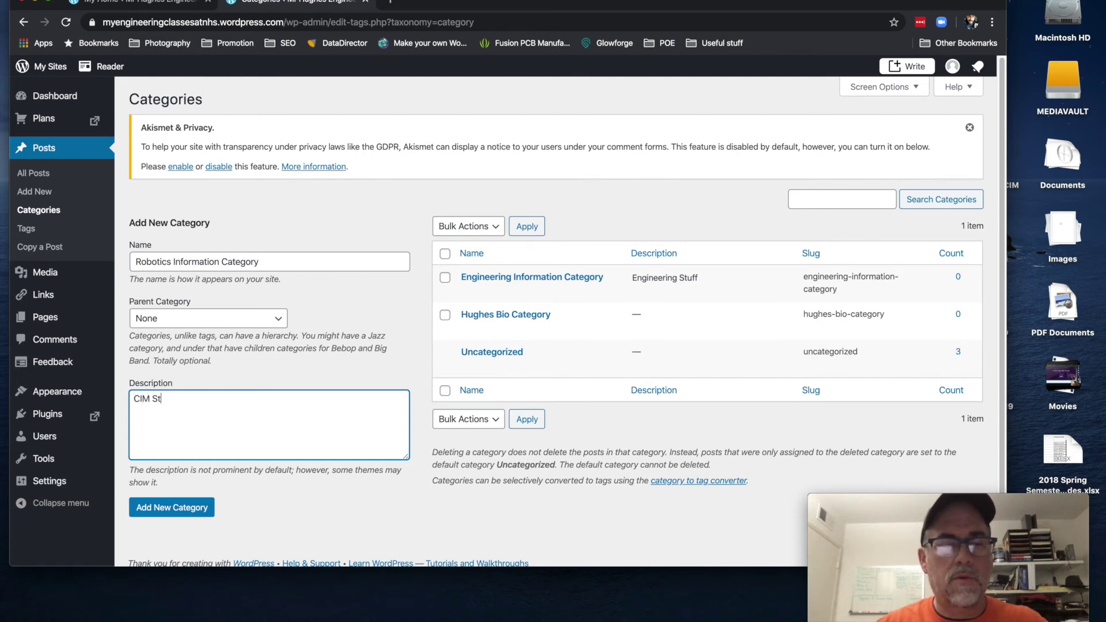
{"action": "left_click", "coordinate": [176, 515]}
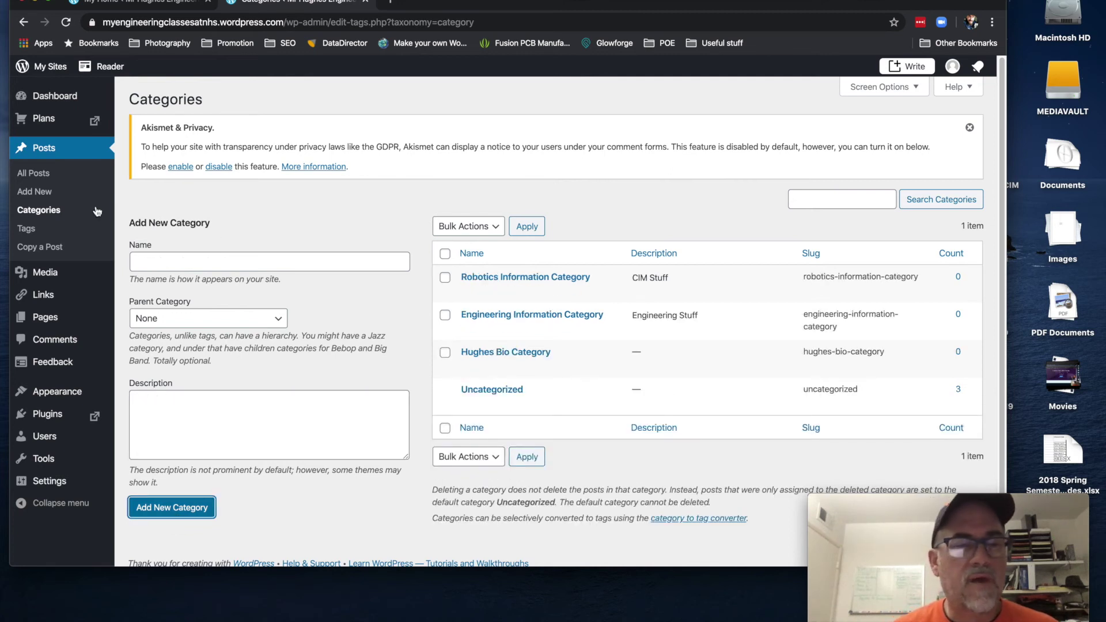
In the posts list, move the bio post from Uncategorized to the bio category and update it
{"action": "left_click", "coordinate": [33, 173]}
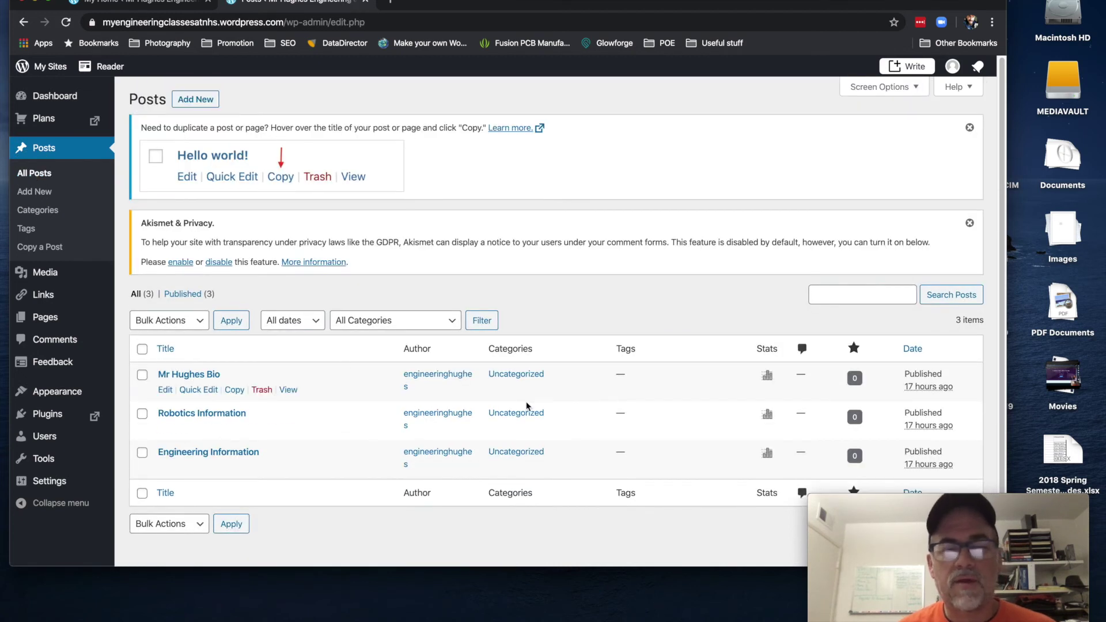
{"action": "left_click", "coordinate": [206, 391]}
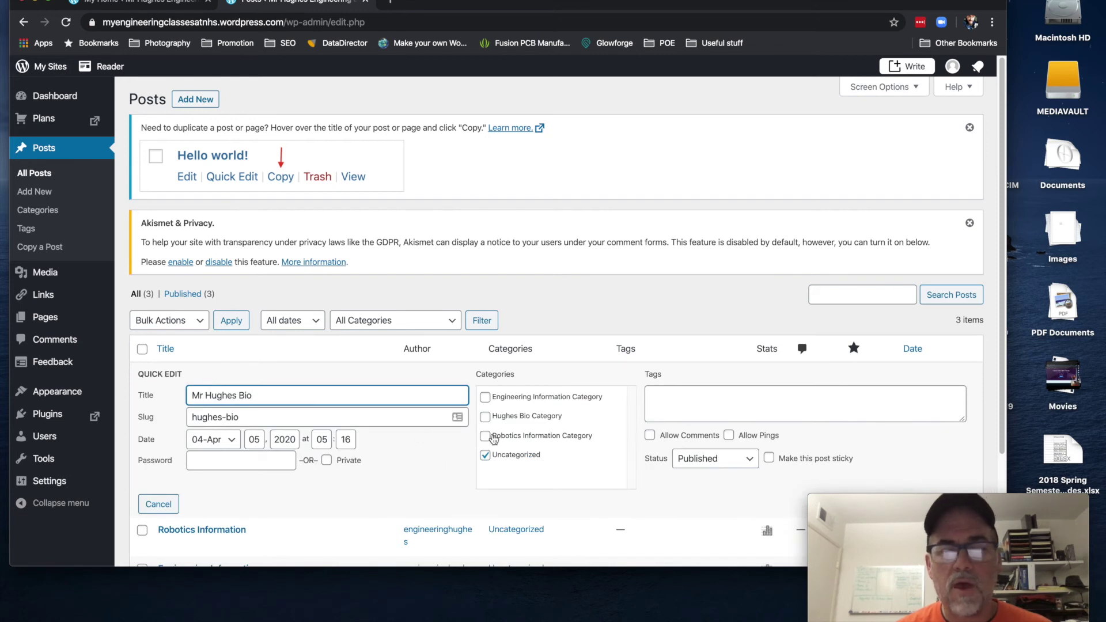
{"action": "left_click", "coordinate": [485, 416]}
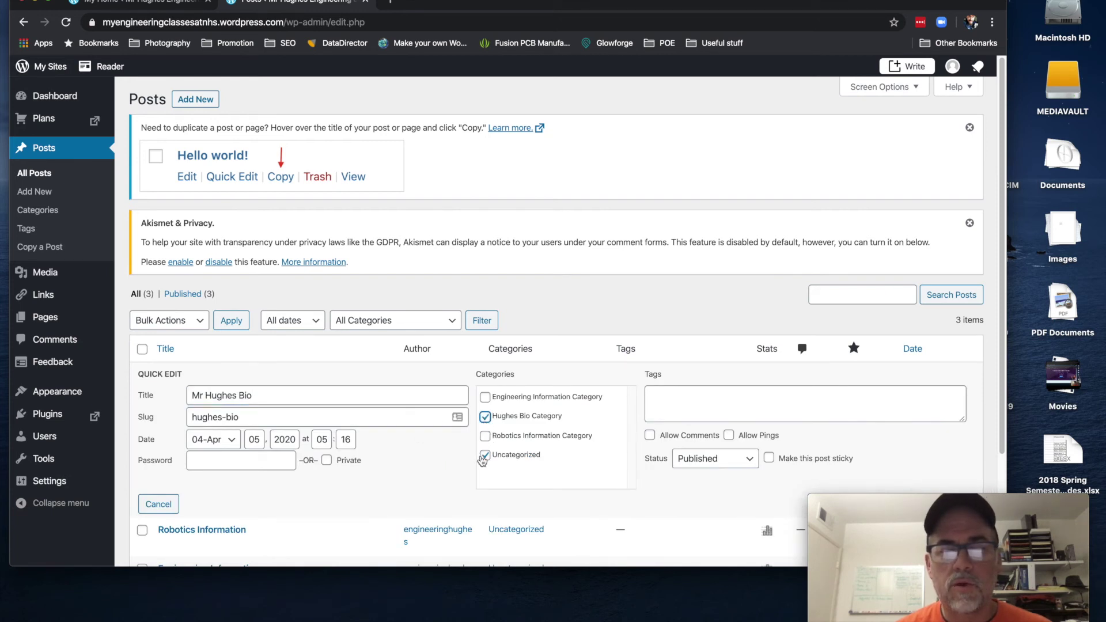
{"action": "left_click", "coordinate": [485, 455]}
{"action": "scroll", "coordinate": [821, 414], "scroll_direction": "down", "scroll_amount": 3}
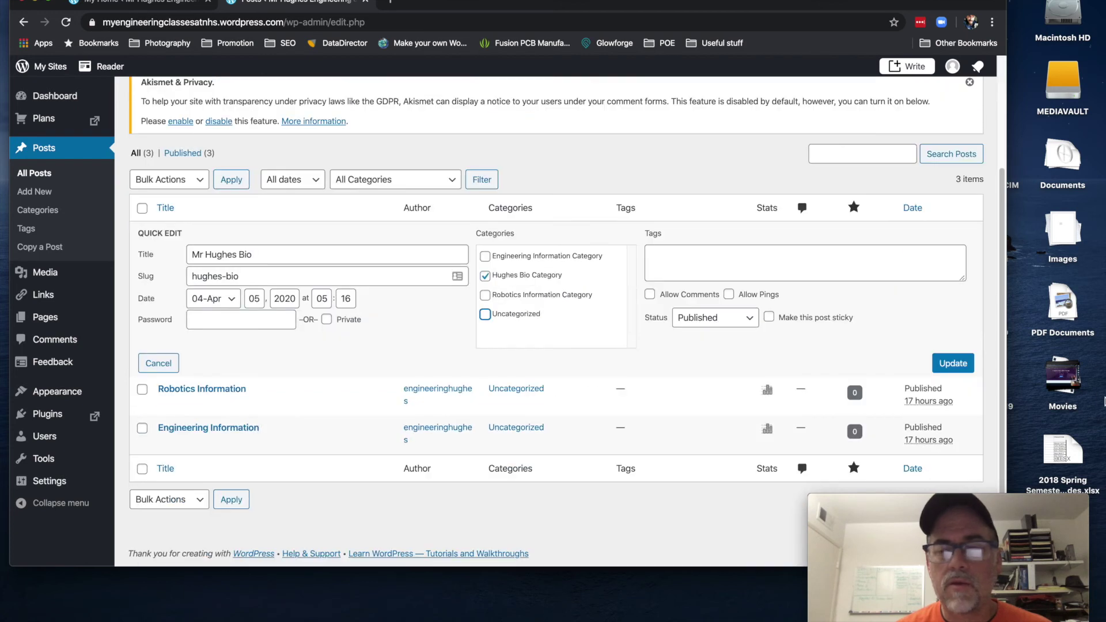
{"action": "left_click", "coordinate": [954, 362]}
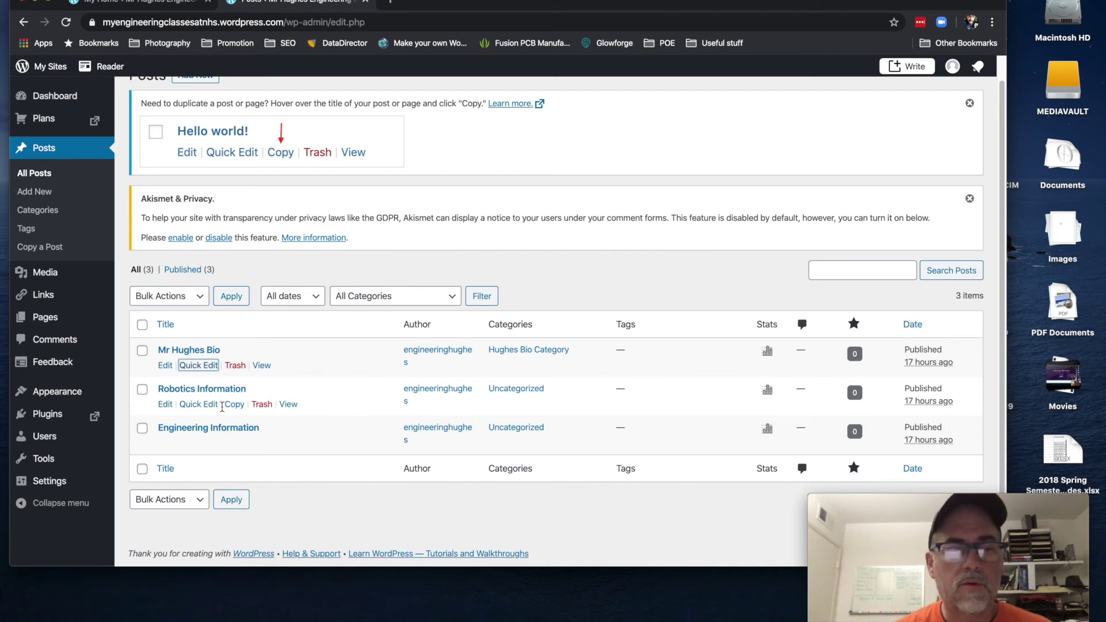
Move the Robotics Information post from Uncategorized to Robotics Information Category and update it
{"action": "left_click", "coordinate": [198, 404]}
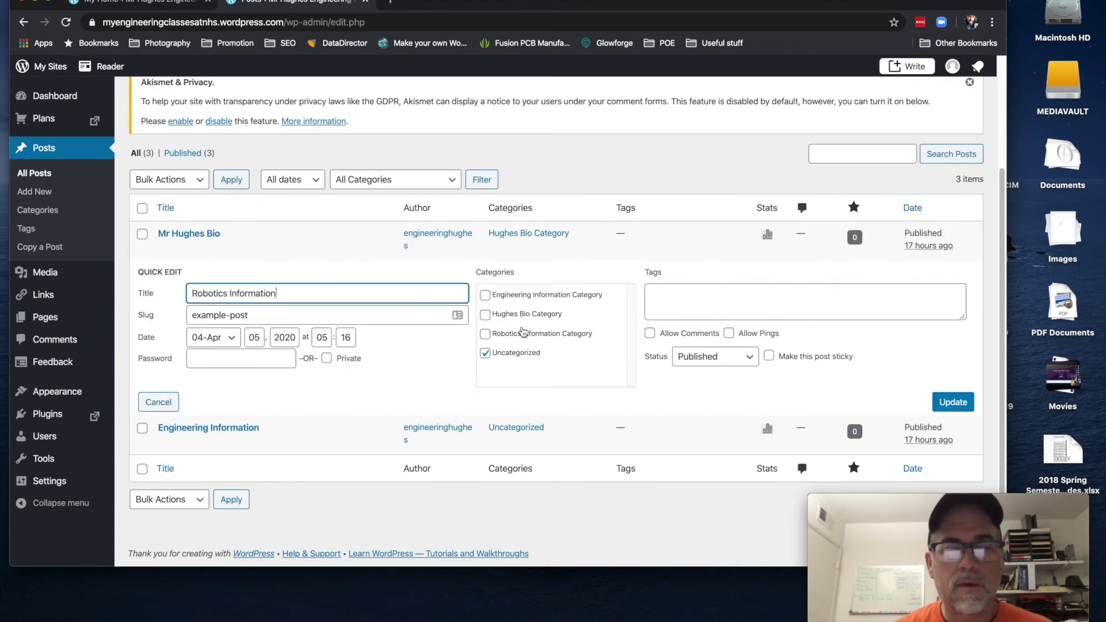
{"action": "left_click", "coordinate": [485, 334]}
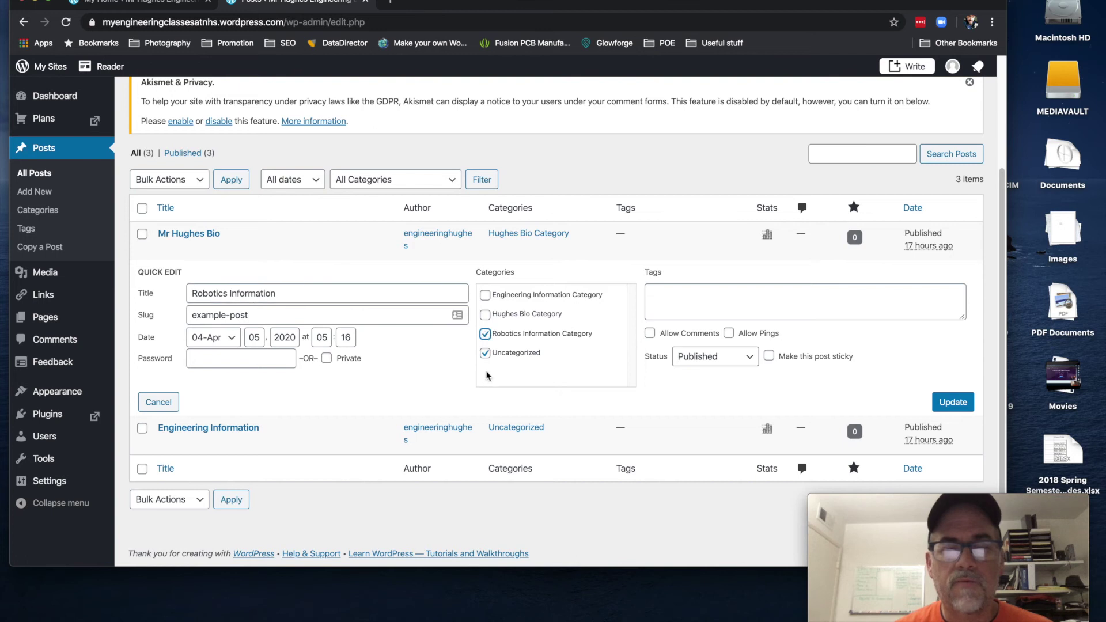
{"action": "left_click", "coordinate": [485, 353]}
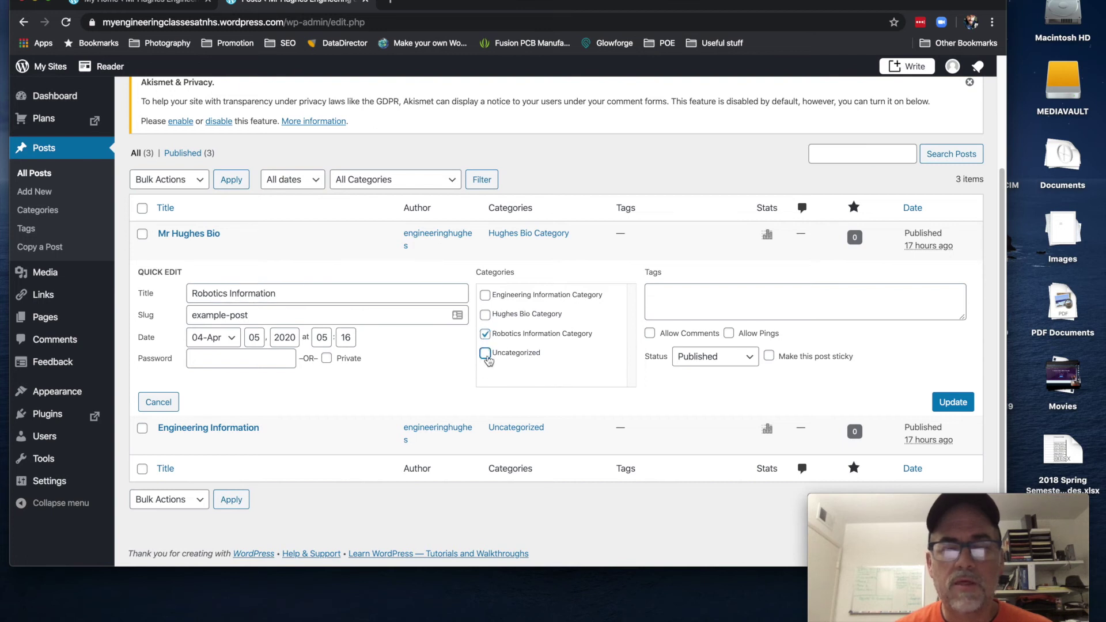
{"action": "left_click", "coordinate": [959, 409]}
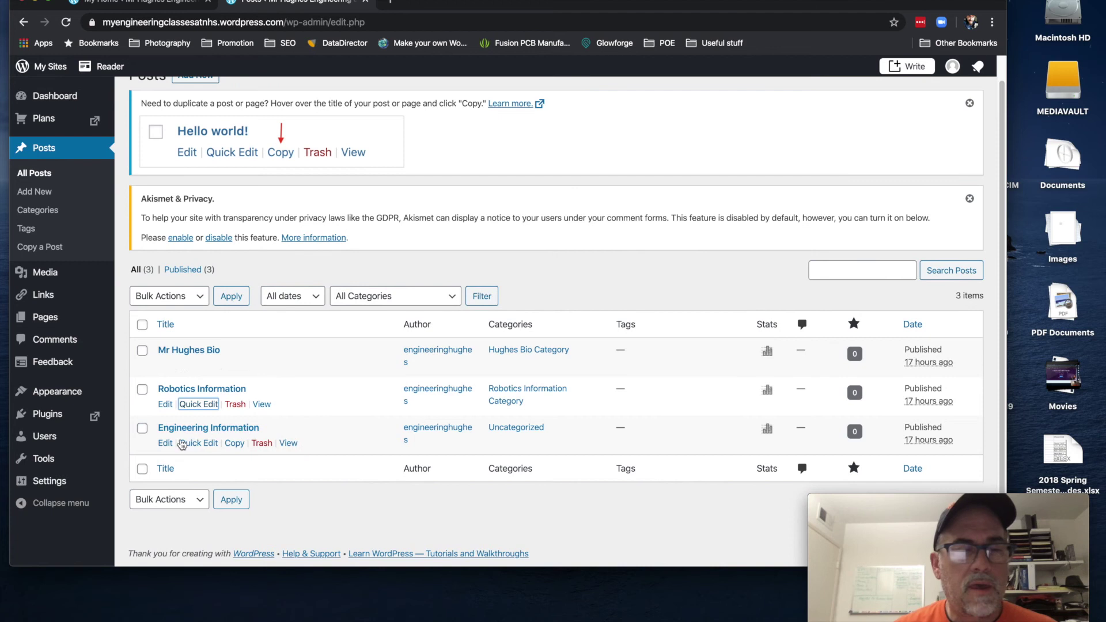
Move the Engineering Information post from Uncategorized to Engineering Information Category and update it
{"action": "left_click", "coordinate": [196, 443]}
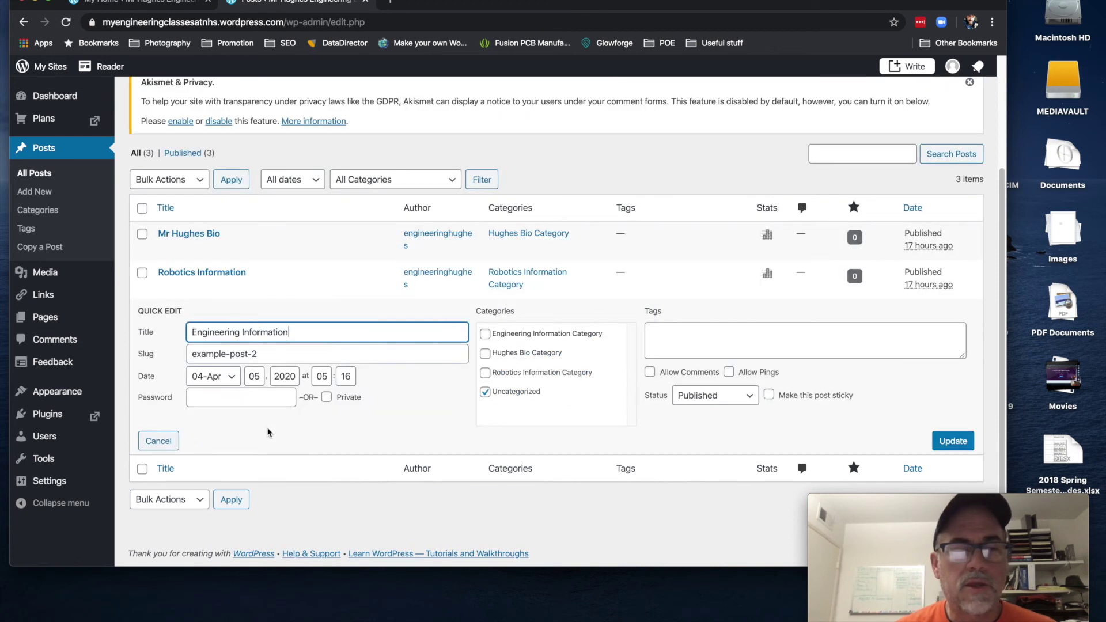
{"action": "left_click", "coordinate": [484, 334]}
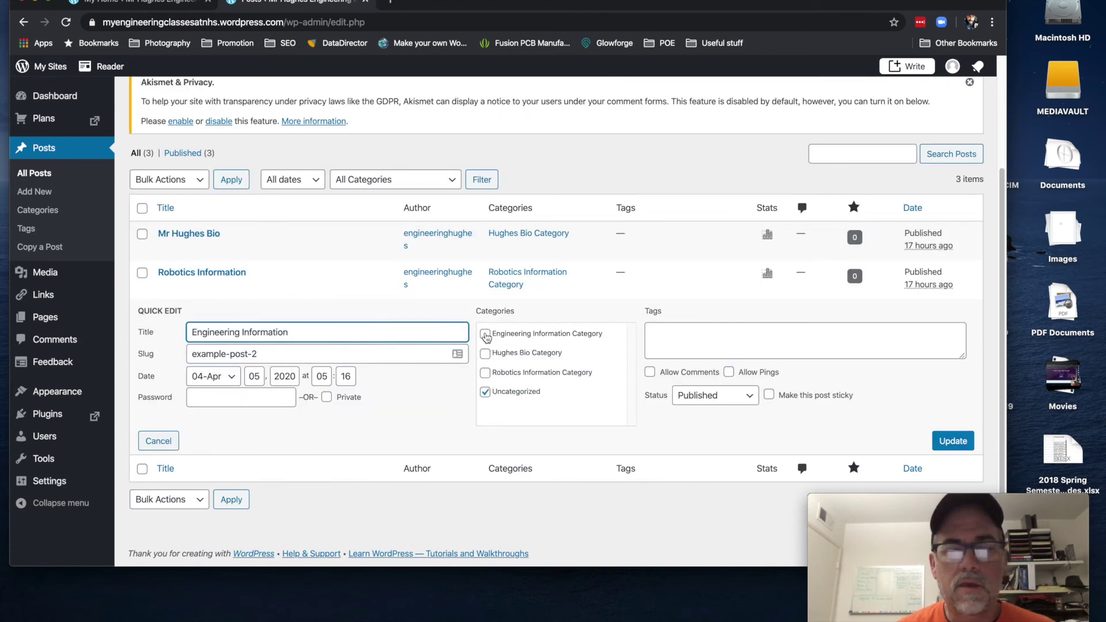
{"action": "left_click", "coordinate": [486, 392]}
{"action": "left_click", "coordinate": [953, 441]}
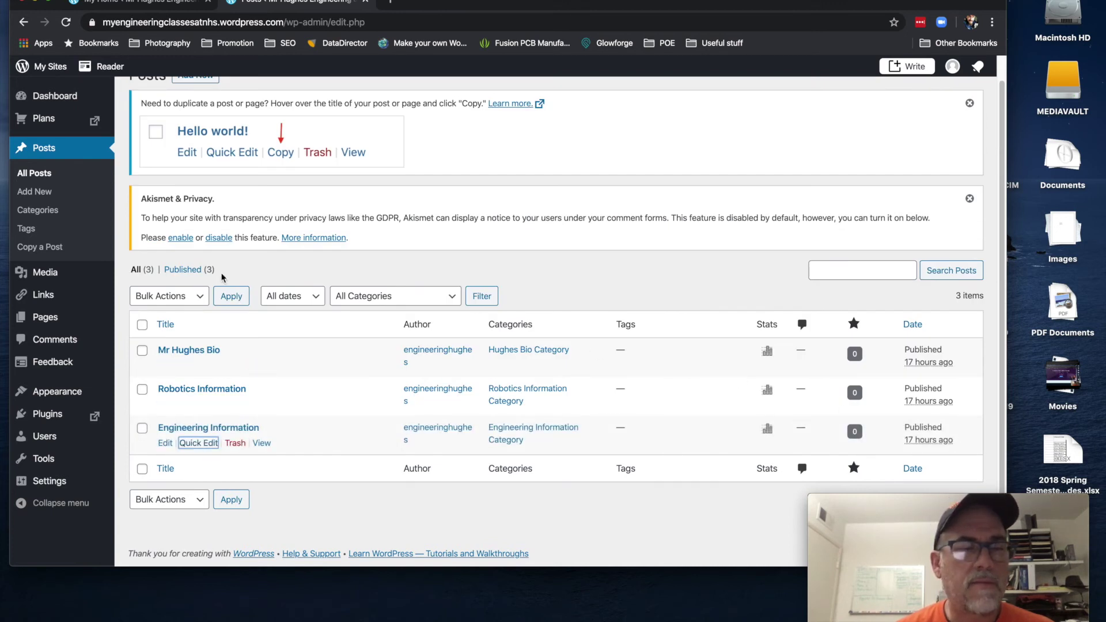
Review the site's Media Library and look through the complete list of links
{"action": "left_click", "coordinate": [37, 279]}
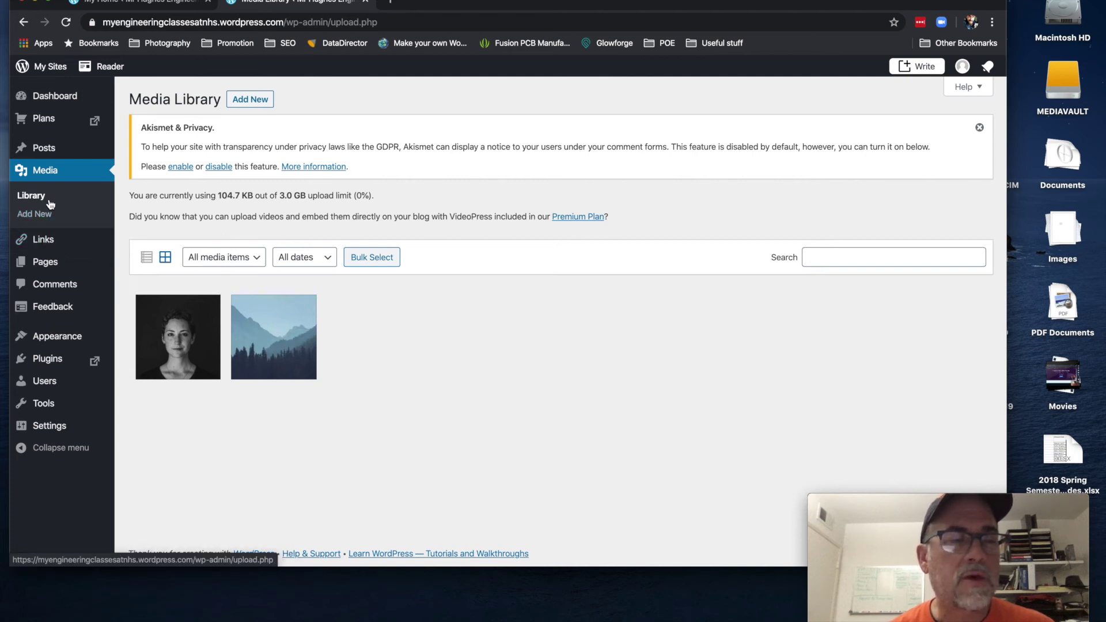
{"action": "left_click", "coordinate": [45, 245]}
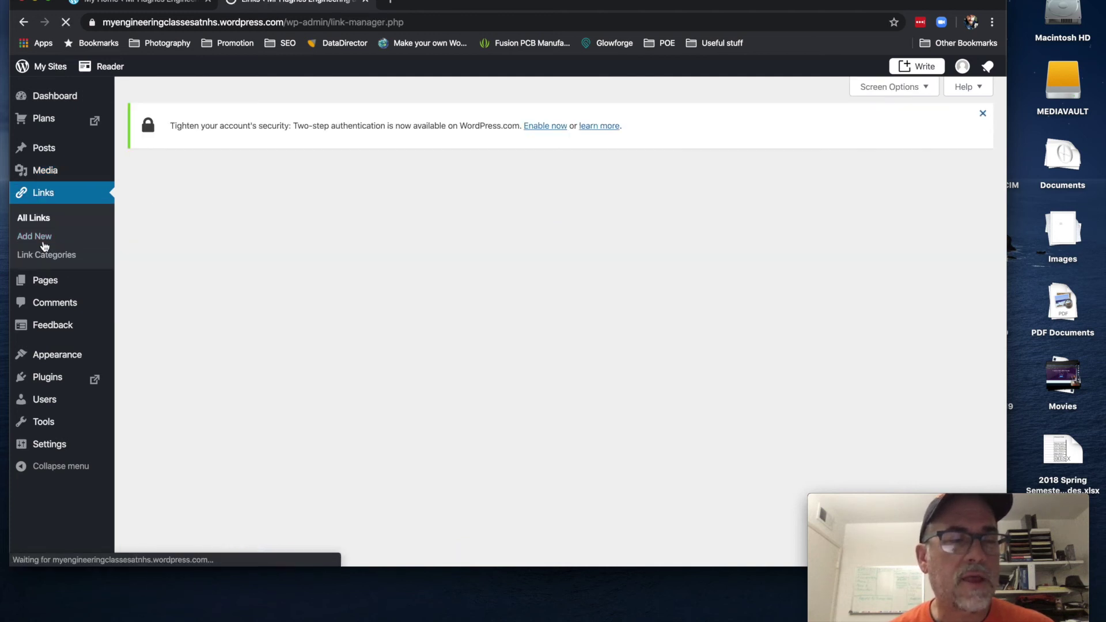
{"action": "scroll", "coordinate": [370, 361], "scroll_direction": "down", "scroll_amount": 2}
{"action": "scroll", "coordinate": [369, 361], "scroll_direction": "up", "scroll_amount": 5}
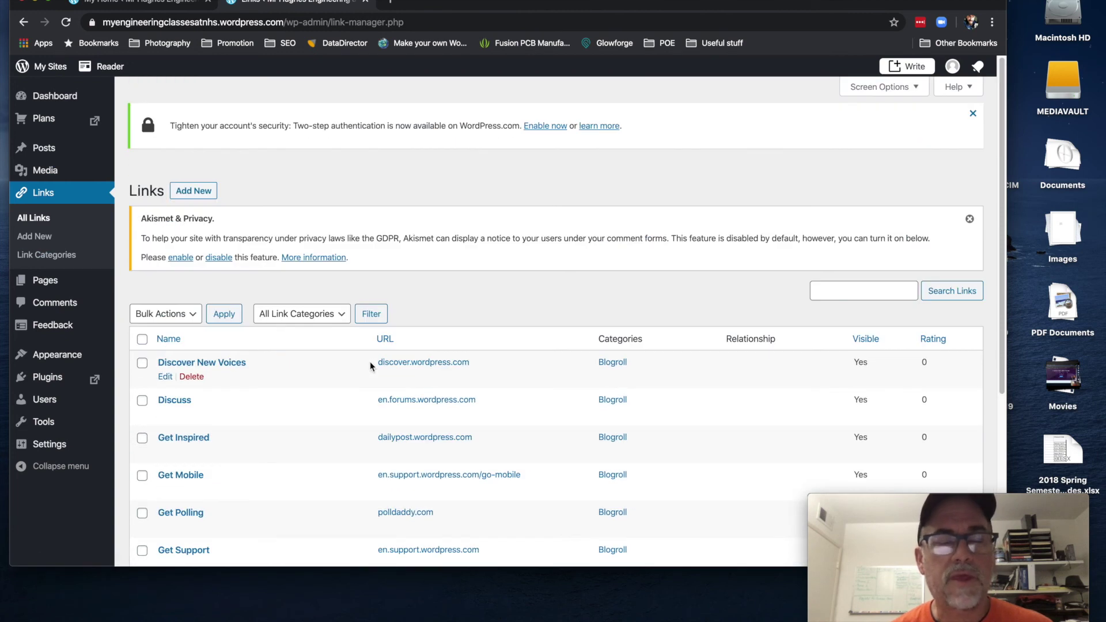
{"action": "scroll", "coordinate": [370, 361], "scroll_direction": "down", "scroll_amount": 5}
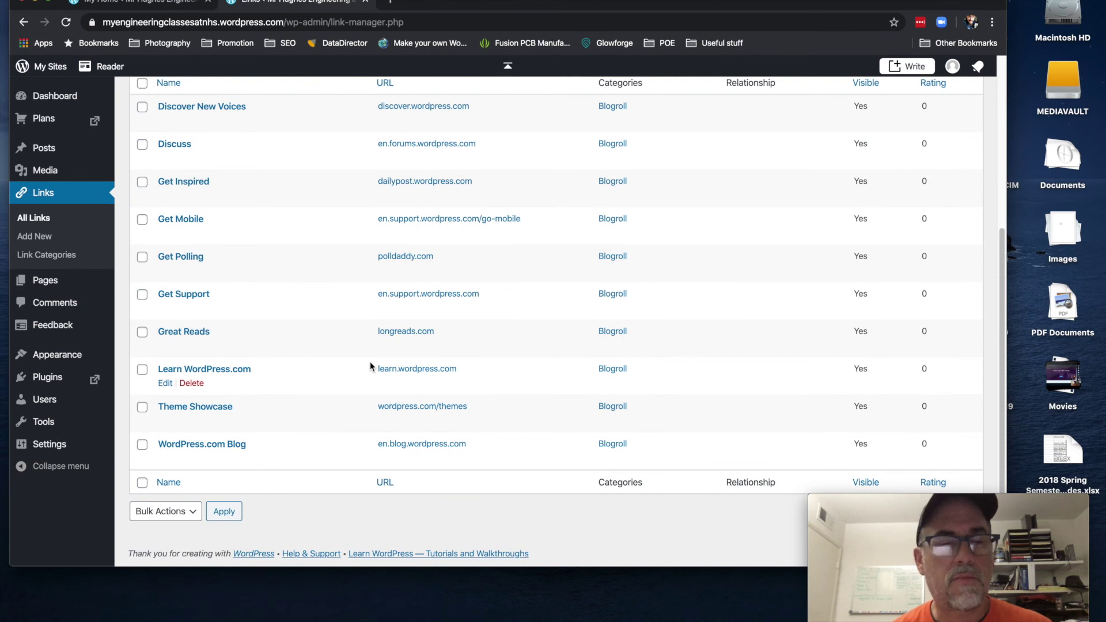
{"action": "scroll", "coordinate": [367, 361], "scroll_direction": "up", "scroll_amount": 5}
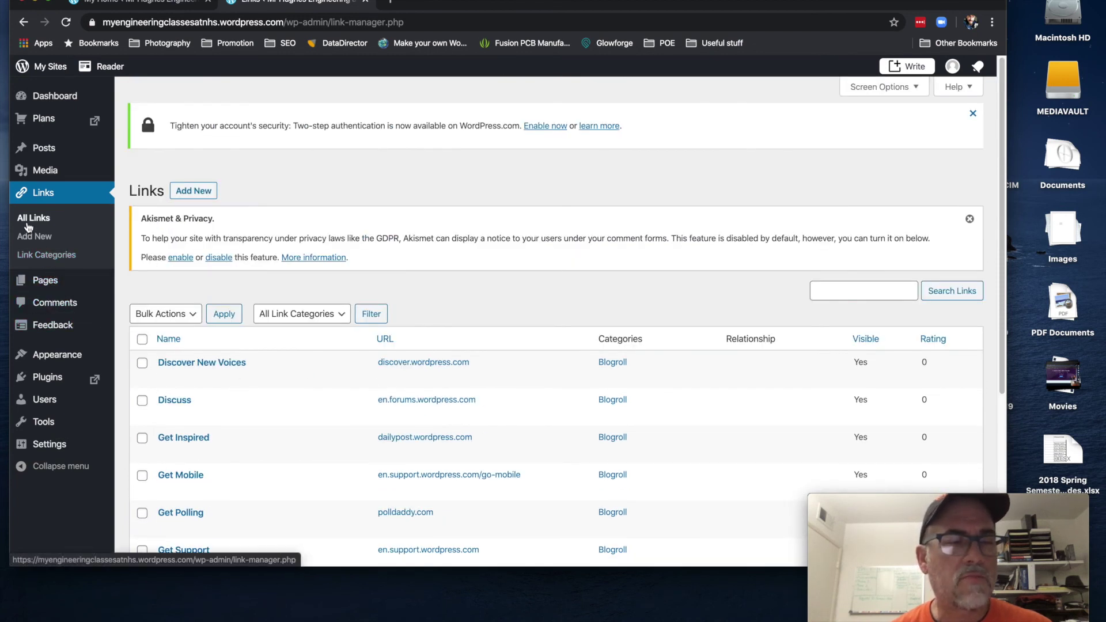
Retitle the About page with the teacher's title and surname followed by "Bio", update it, and return to the pages list
{"action": "mouse_move", "coordinate": [43, 292]}
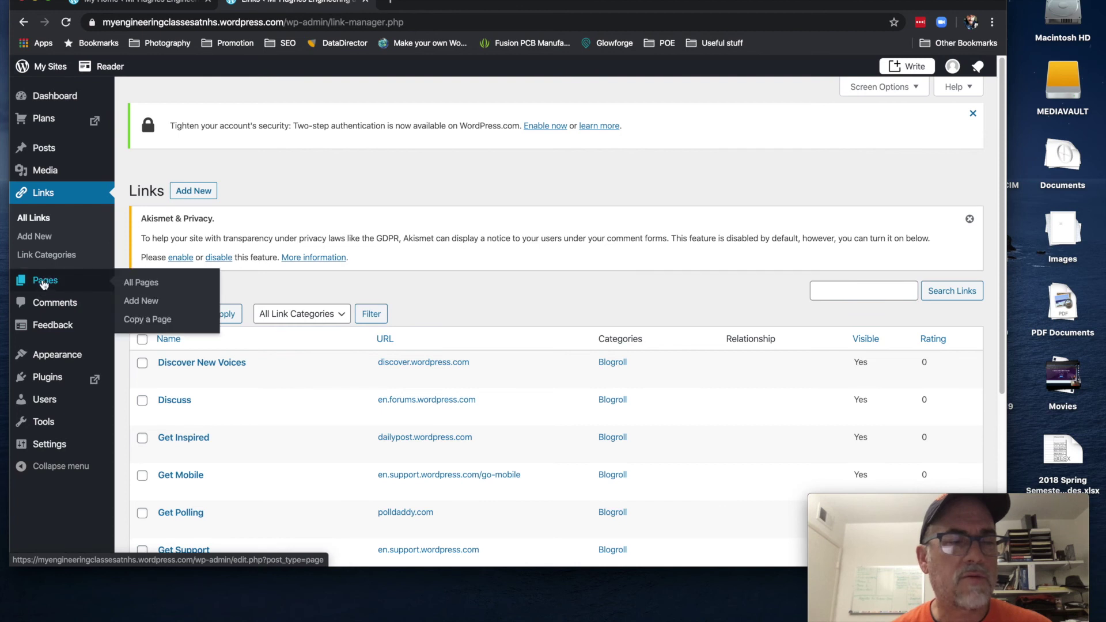
{"action": "left_click", "coordinate": [43, 283]}
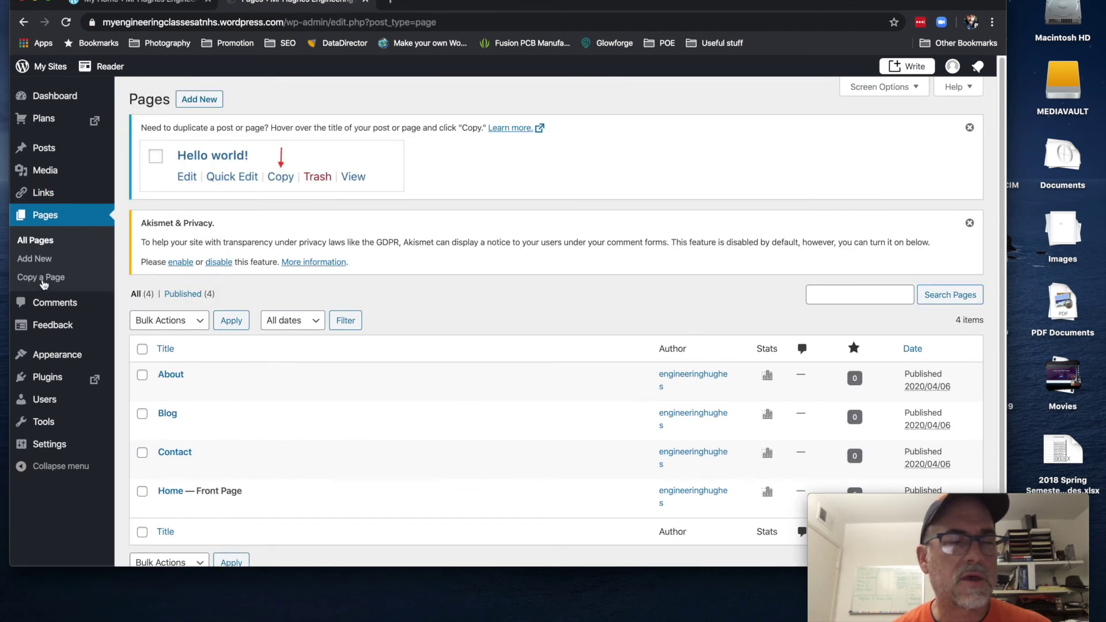
{"action": "scroll", "coordinate": [391, 389], "scroll_direction": "down", "scroll_amount": 3}
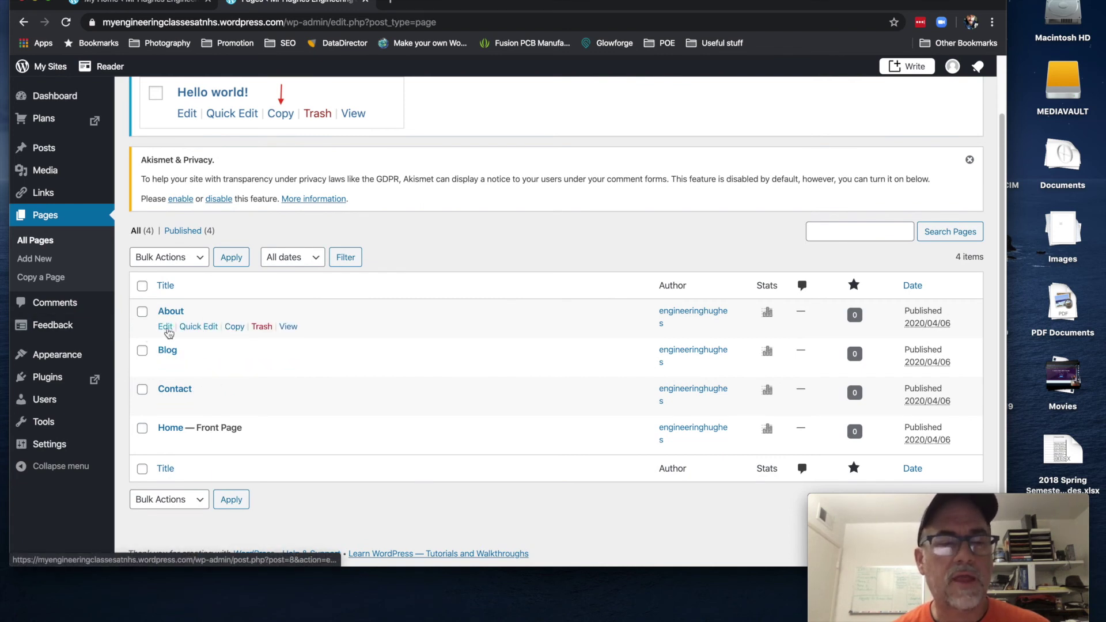
{"action": "left_click", "coordinate": [165, 328]}
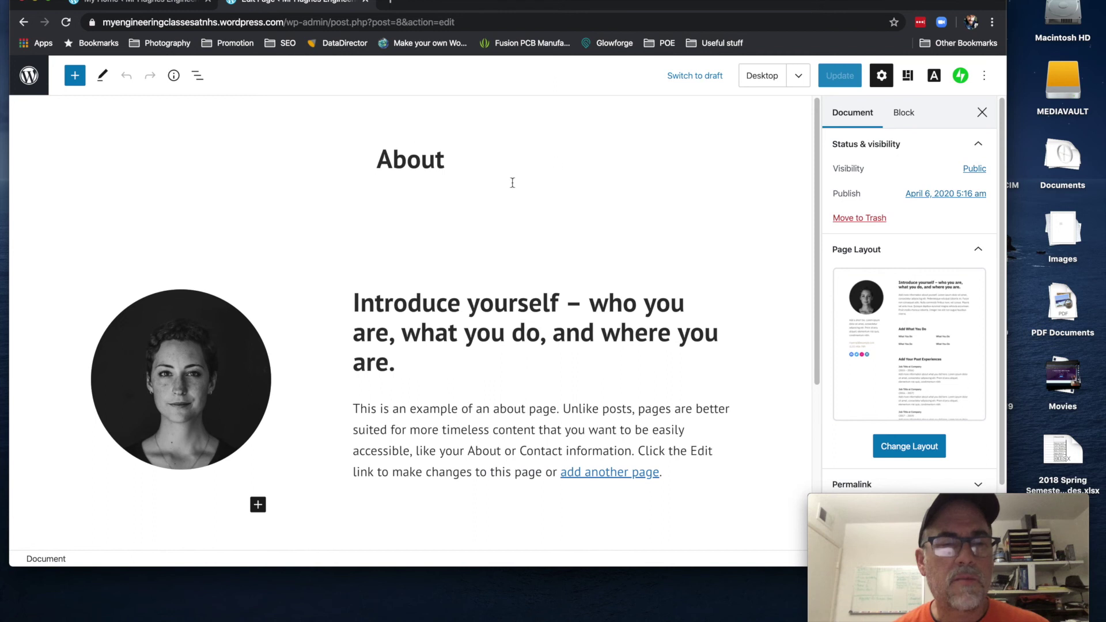
{"action": "left_click", "coordinate": [464, 166]}
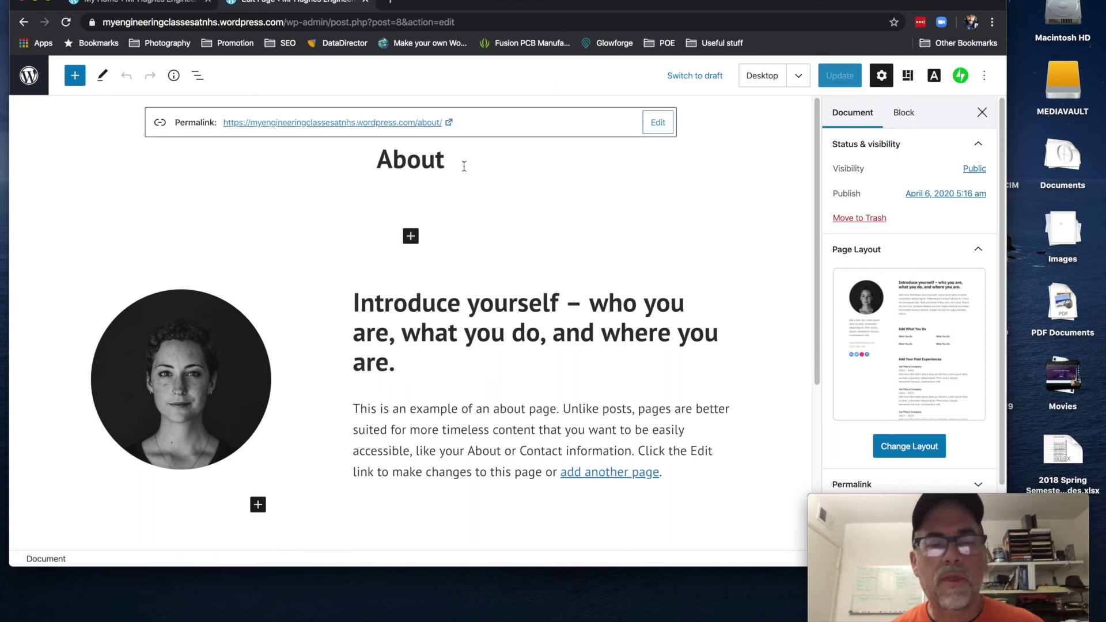
{"action": "key", "text": "BackSpace"}
{"action": "key", "text": "BackSpace"}
{"action": "key", "text": "BackSpace"}
{"action": "key", "text": "BackSpace"}
{"action": "key", "text": "BackSpace"}
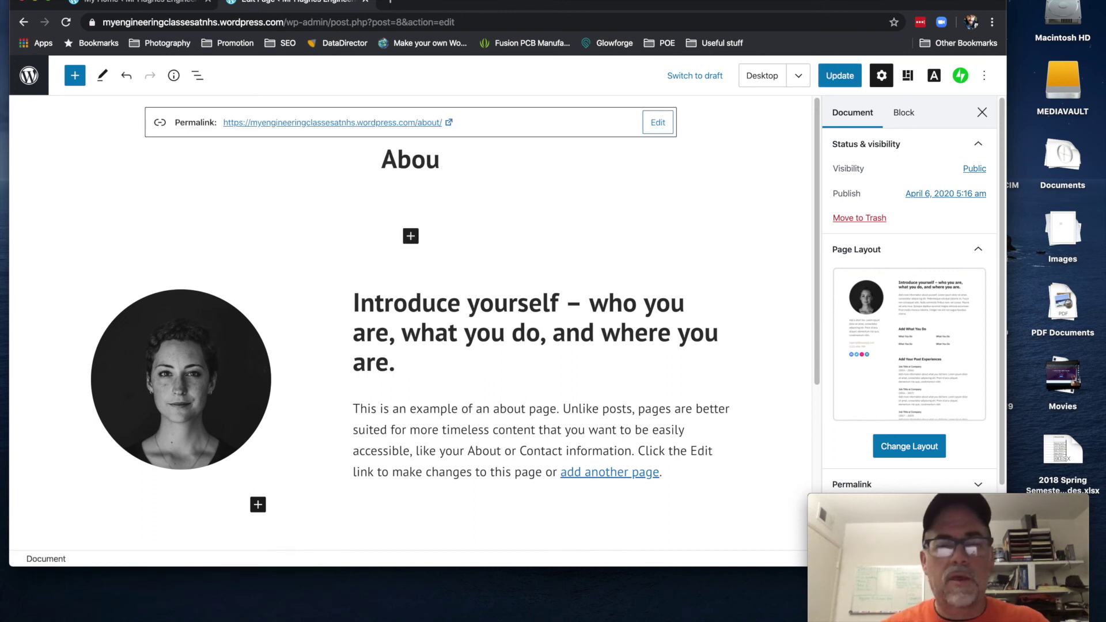
{"action": "type", "text": "M"}
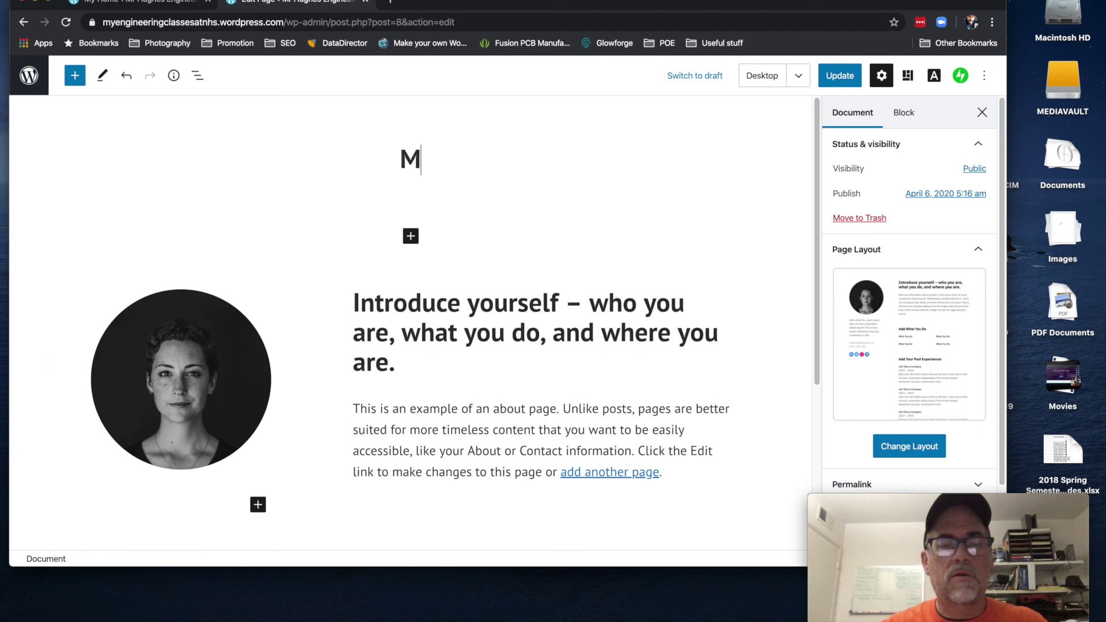
{"action": "type", "text": "r Hugh"}
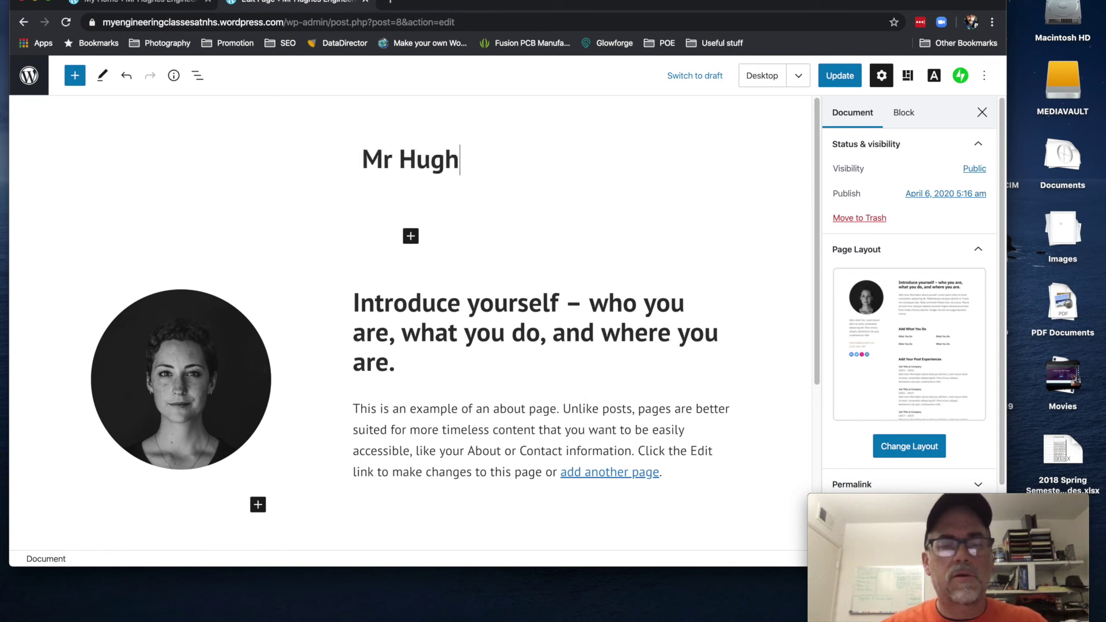
{"action": "type", "text": "es Bio"}
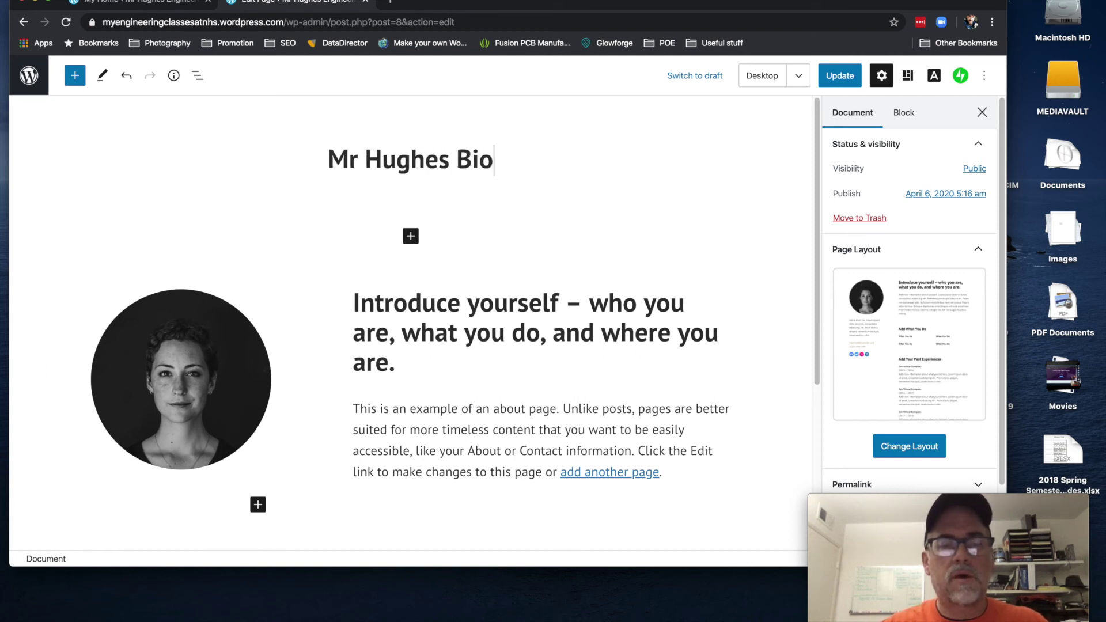
{"action": "left_click", "coordinate": [847, 74]}
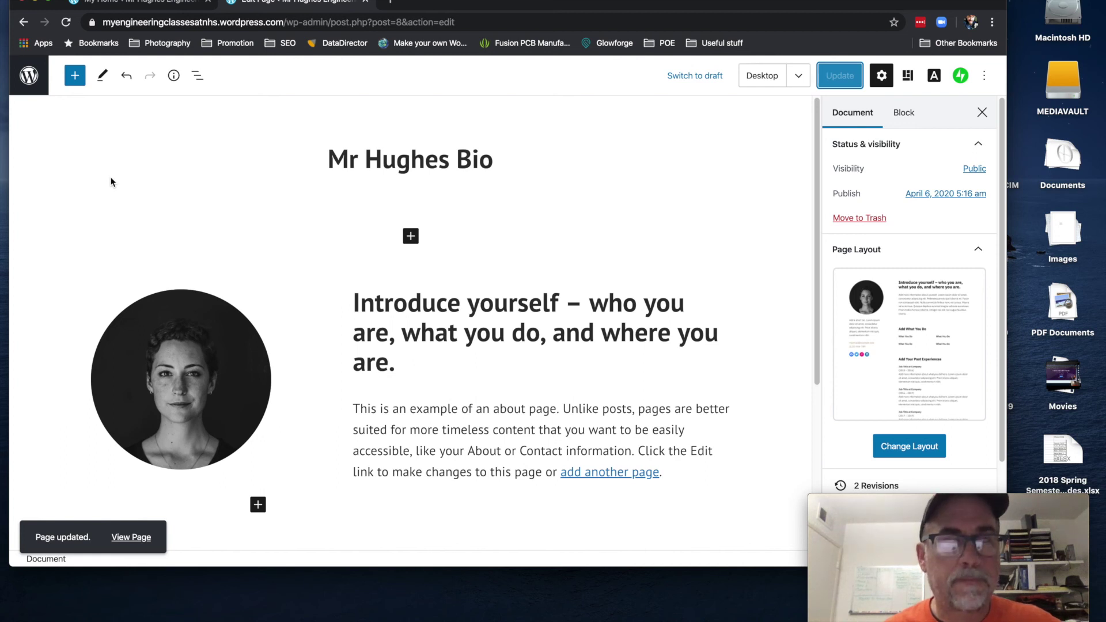
{"action": "left_click", "coordinate": [29, 75]}
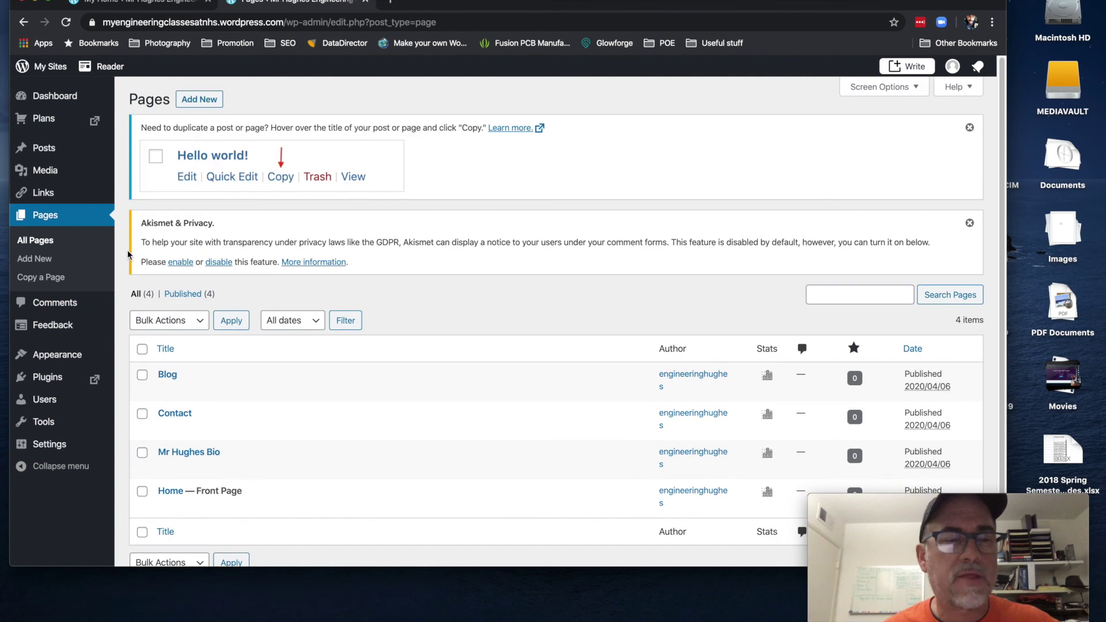
Change the bio page's slug to the teacher's surname in lowercase followed by "bio" and update the page
{"action": "mouse_move", "coordinate": [55, 175]}
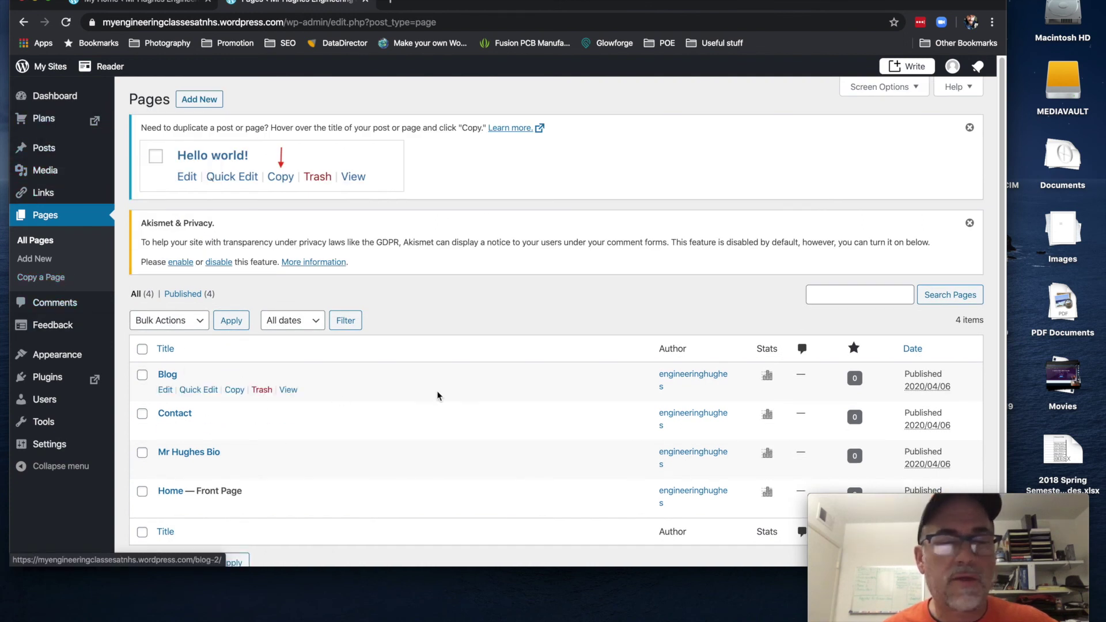
{"action": "scroll", "coordinate": [437, 396], "scroll_direction": "down", "scroll_amount": 2}
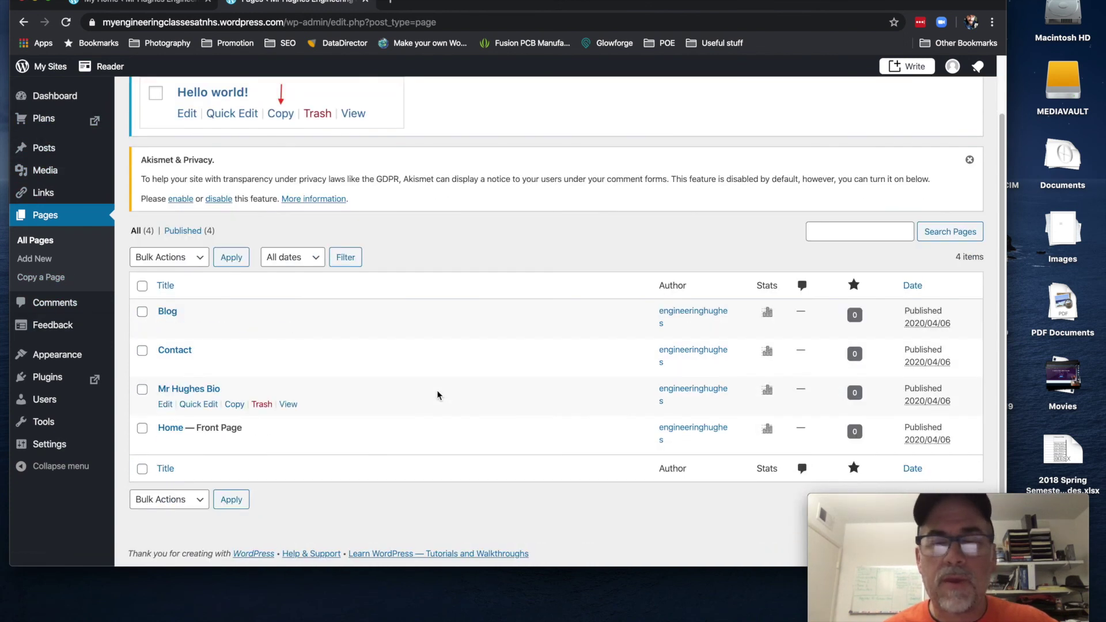
{"action": "left_click", "coordinate": [190, 405]}
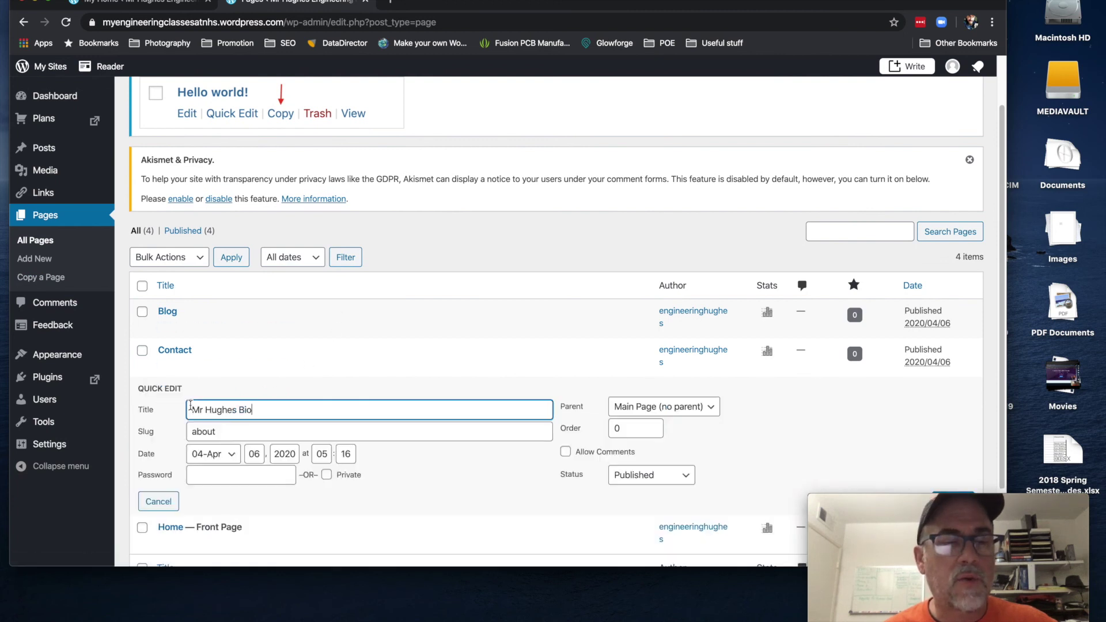
{"action": "scroll", "coordinate": [338, 402], "scroll_direction": "down", "scroll_amount": 3}
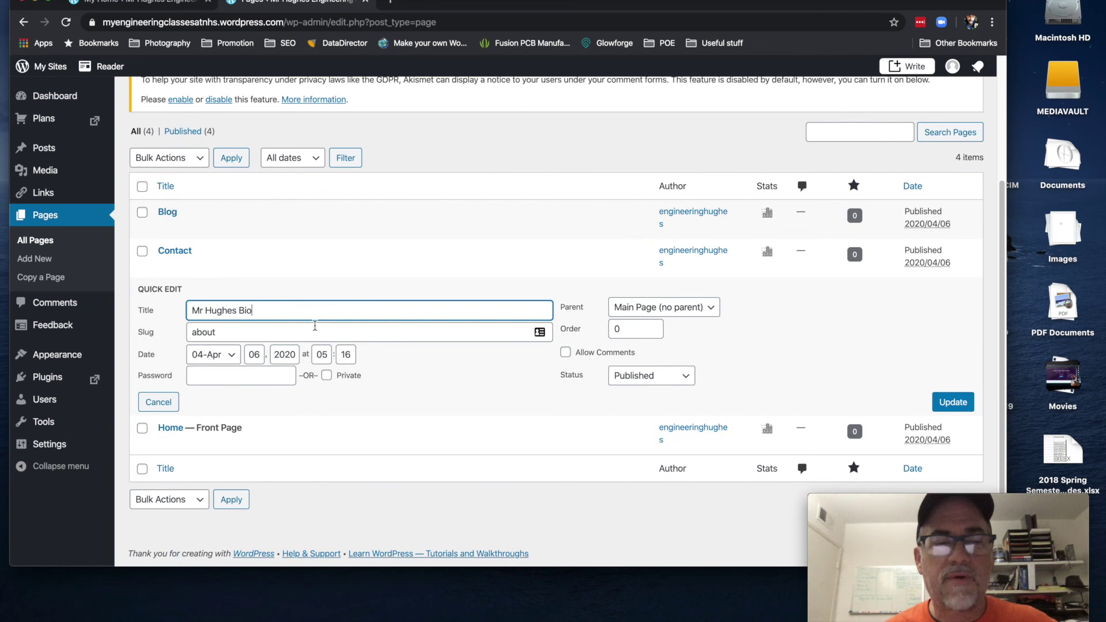
{"action": "left_click", "coordinate": [316, 334]}
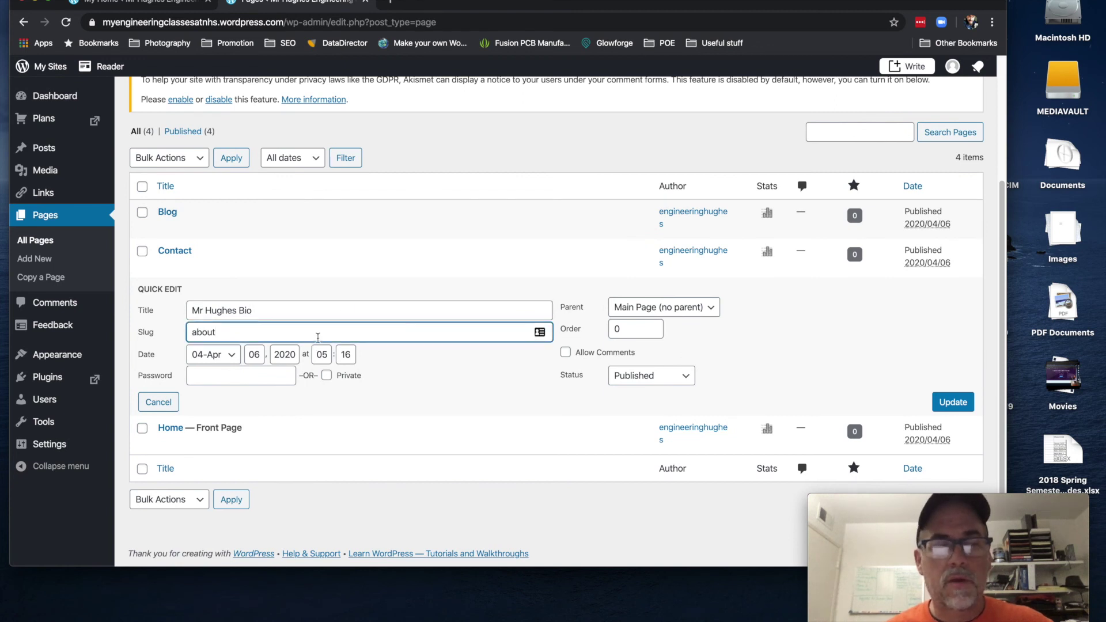
{"action": "key", "text": "BackSpace"}
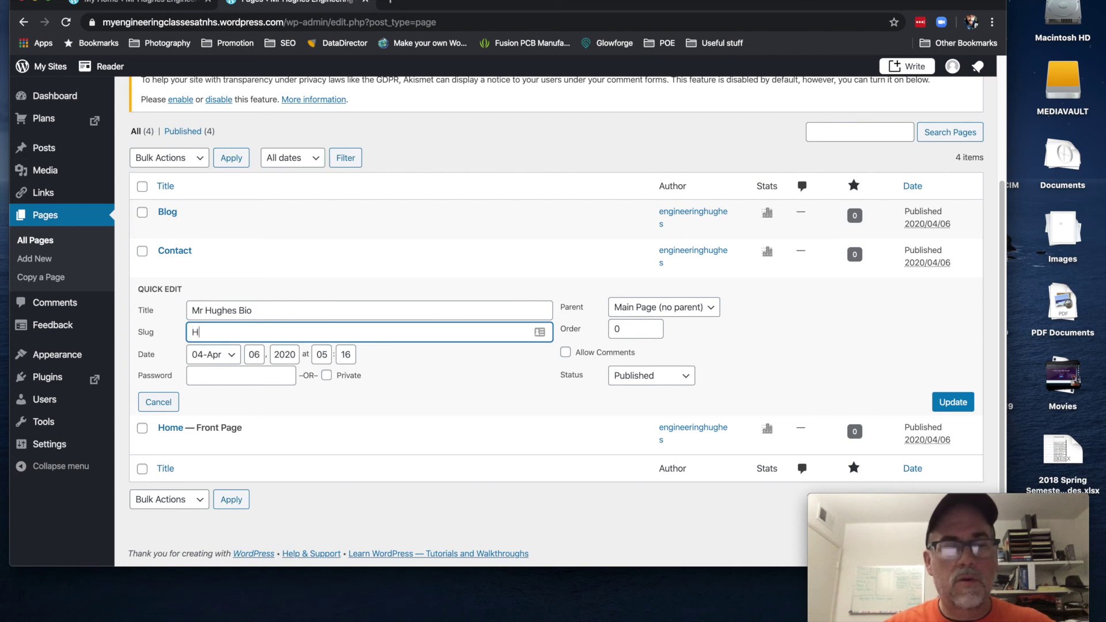
{"action": "type", "text": "hughes bio"}
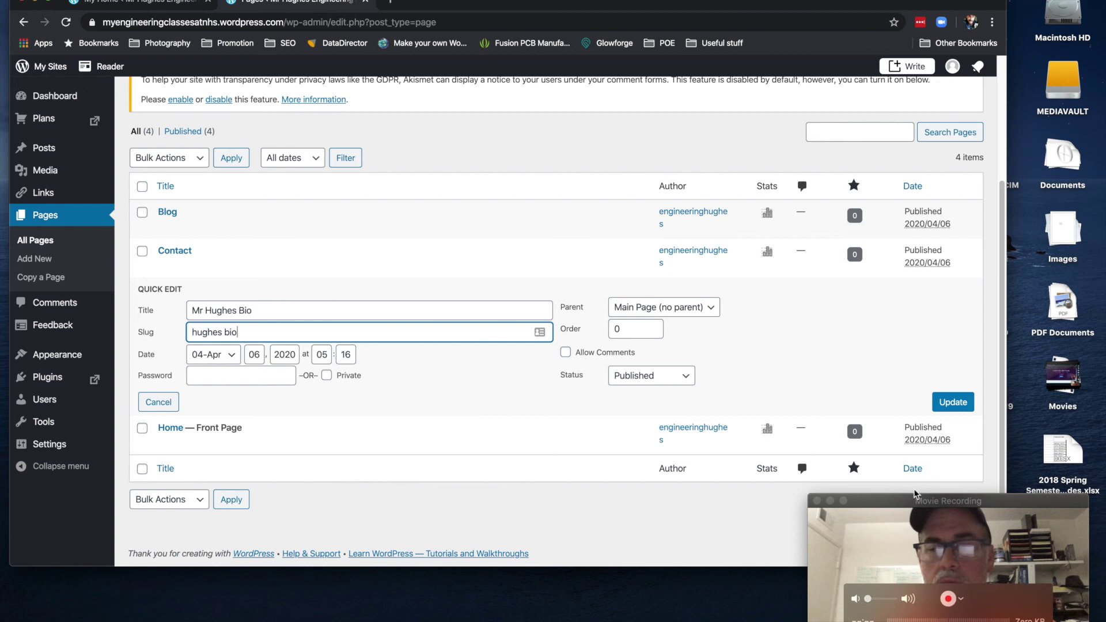
{"action": "left_click", "coordinate": [937, 402]}
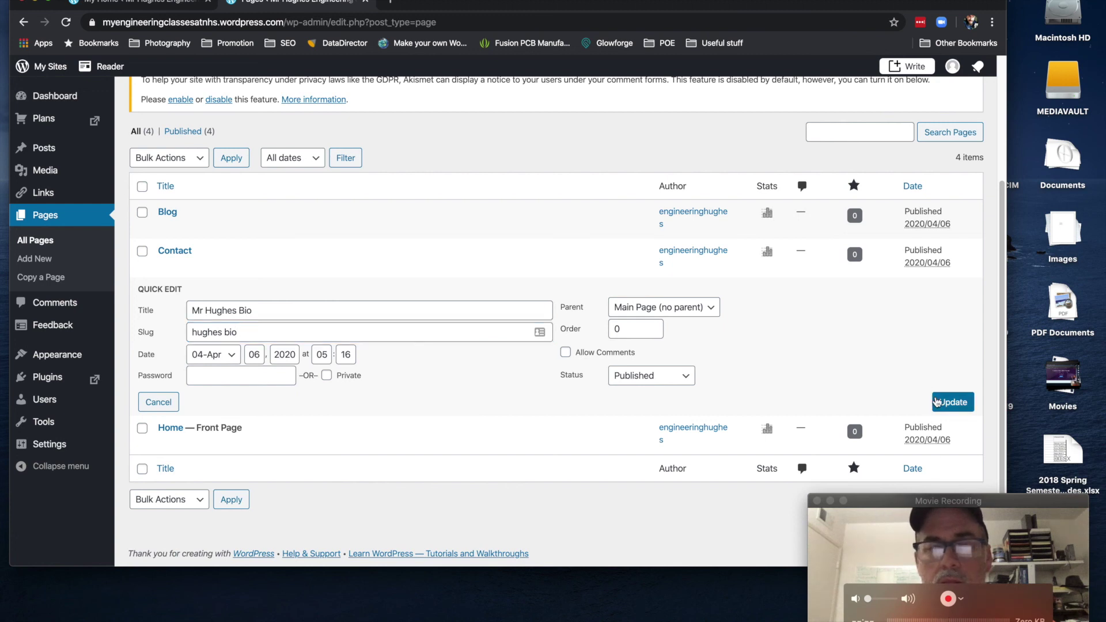
{"action": "left_click", "coordinate": [950, 408]}
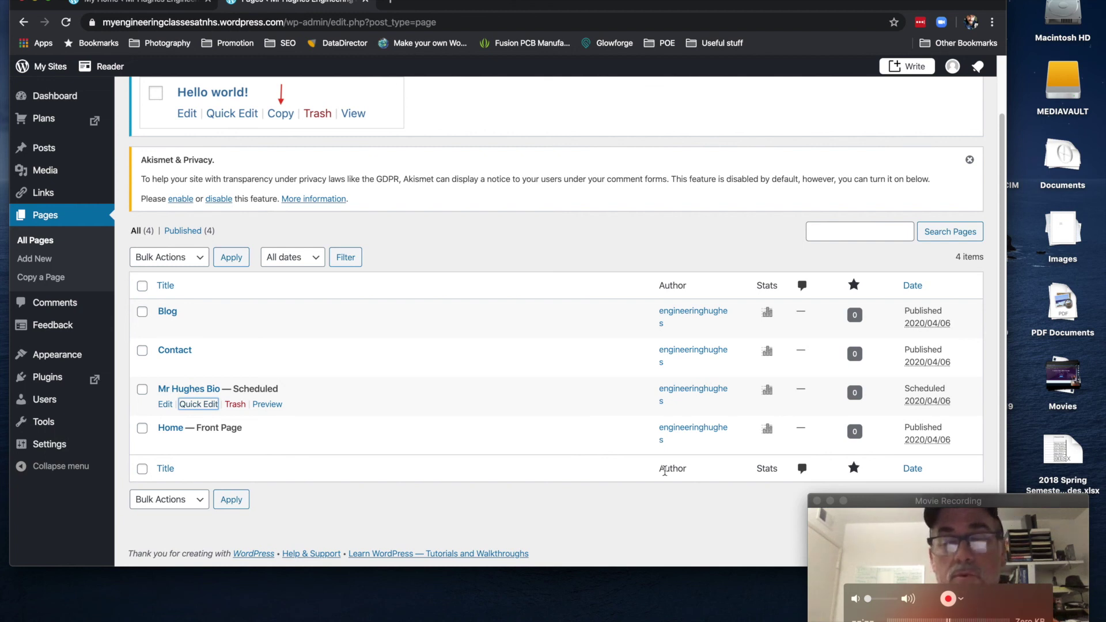
{"action": "left_click", "coordinate": [898, 503]}
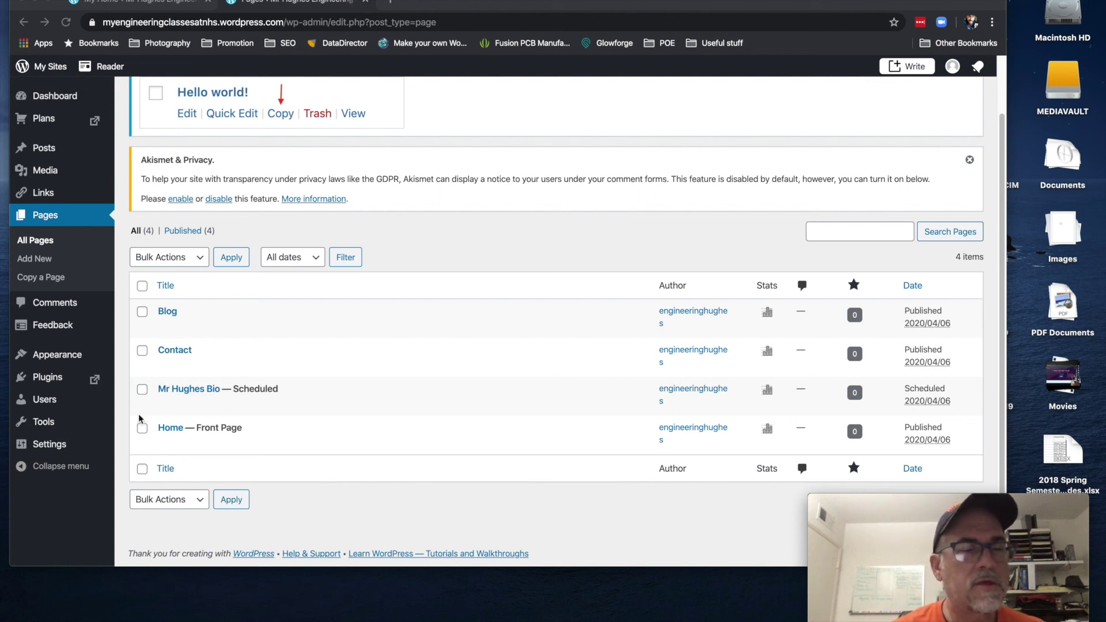
Preview the site in the theme customizer, dismiss the site launch notice, and return to the themes list
{"action": "left_click", "coordinate": [76, 353]}
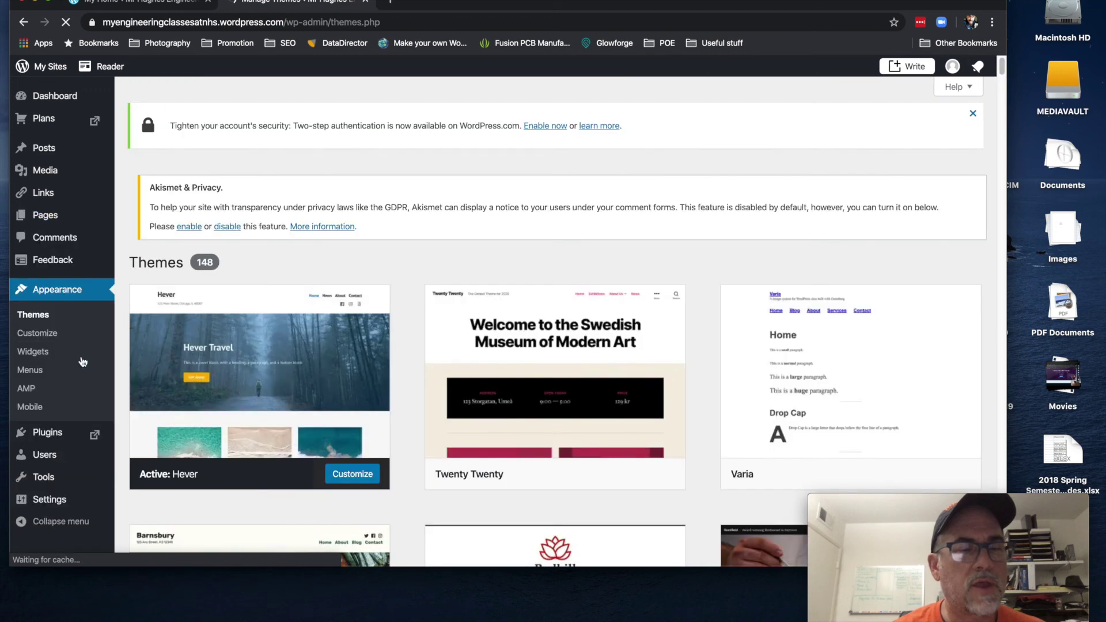
{"action": "left_click", "coordinate": [27, 334]}
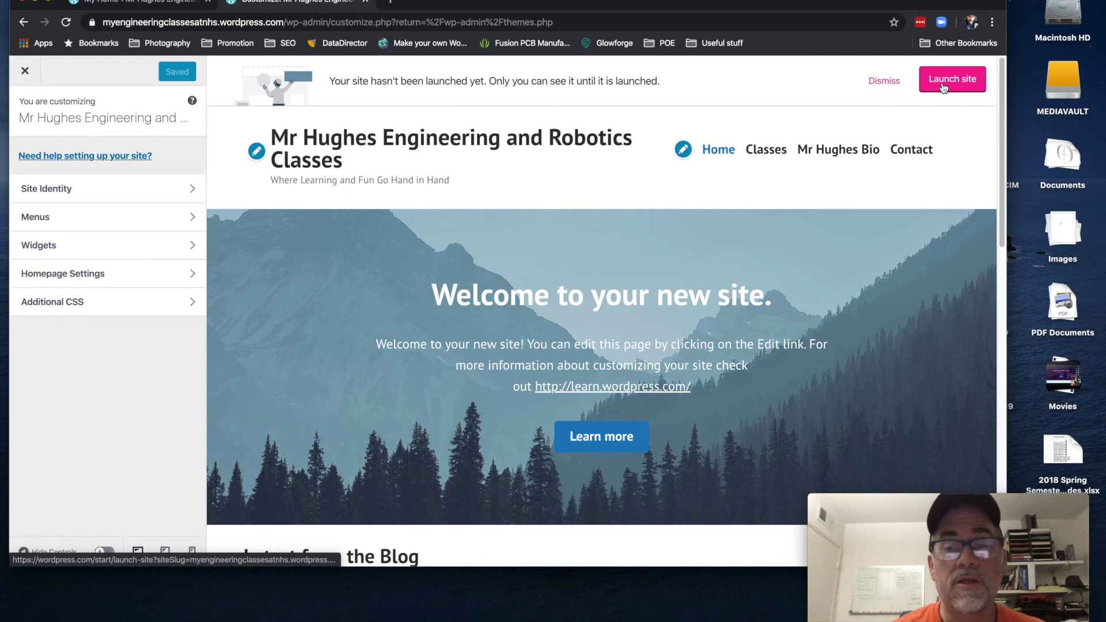
{"action": "left_click", "coordinate": [943, 88]}
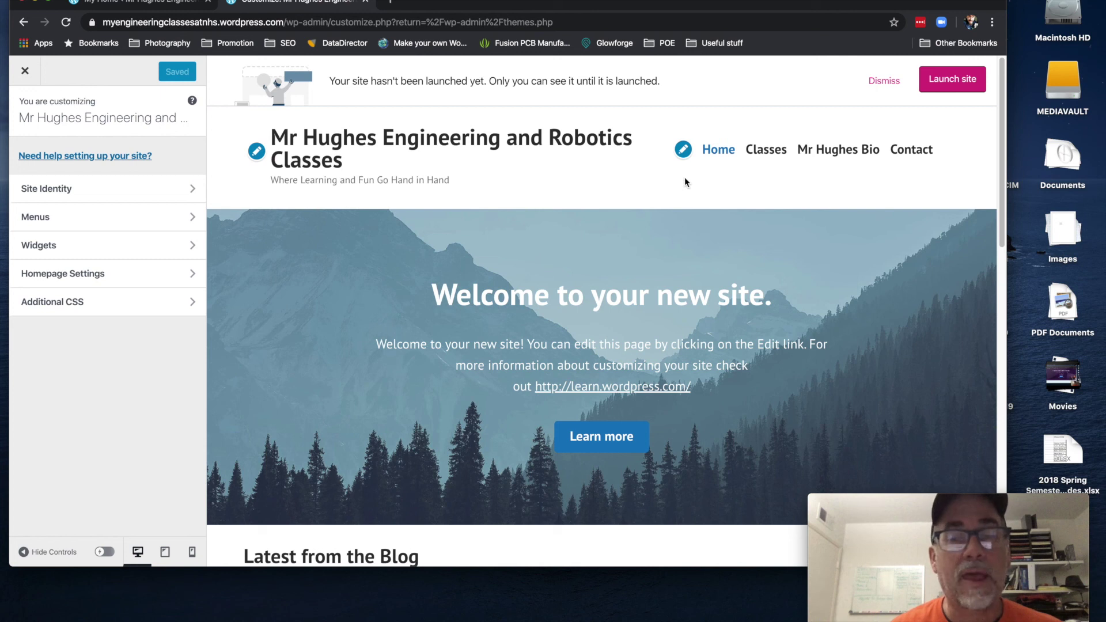
{"action": "left_click", "coordinate": [883, 81]}
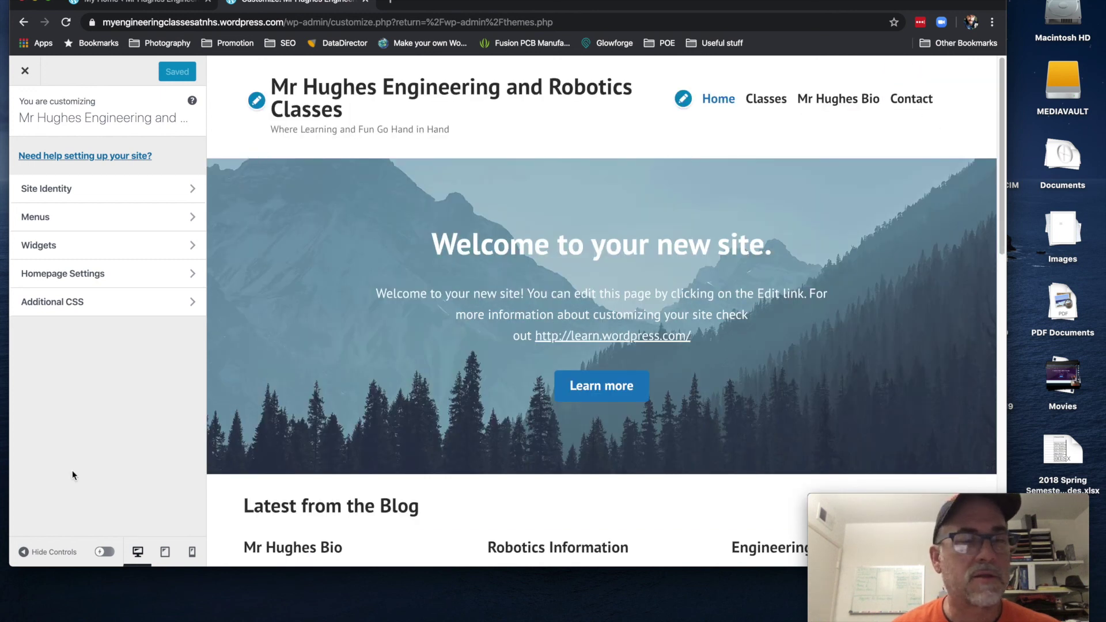
{"action": "left_click", "coordinate": [23, 73]}
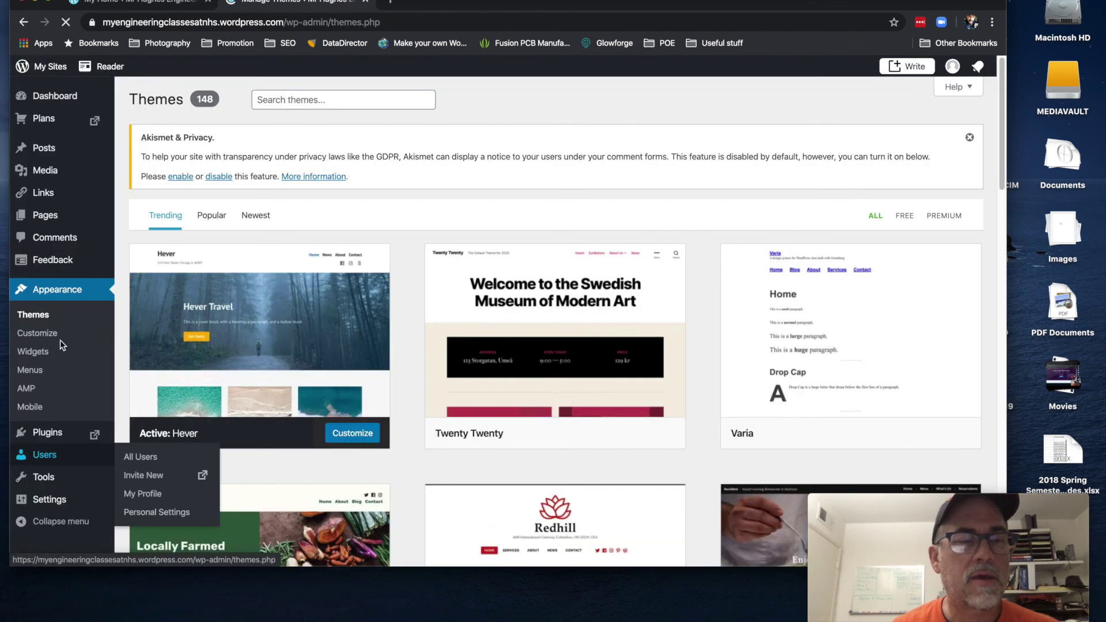
{"action": "mouse_move", "coordinate": [65, 488]}
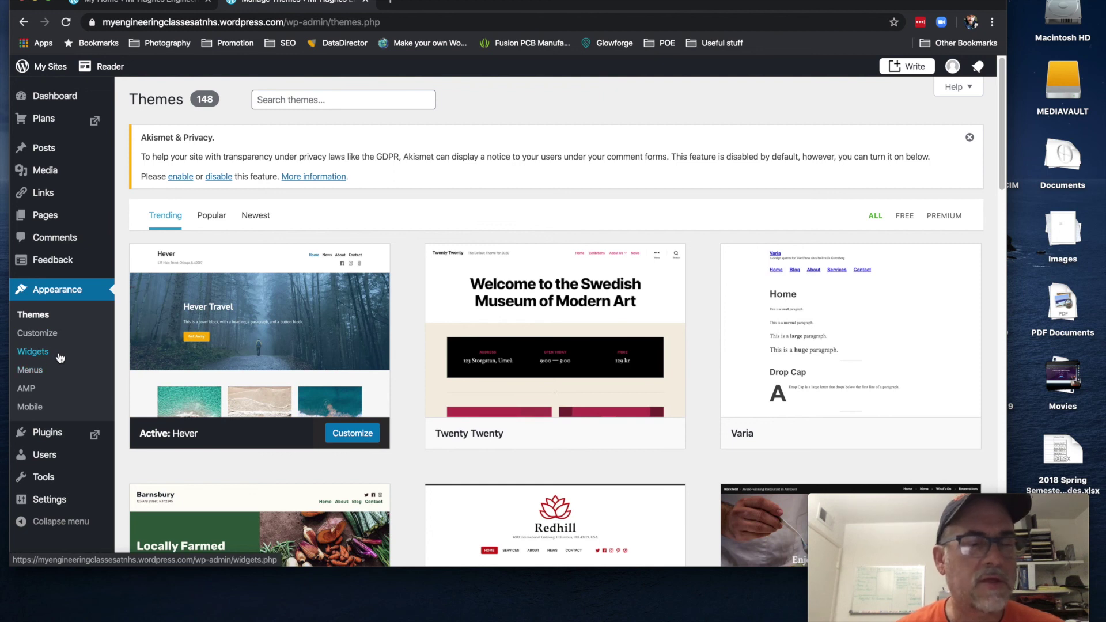
Browse the trending themes to compare the free and premium designs, and return to the start of the list
{"action": "left_click", "coordinate": [58, 318]}
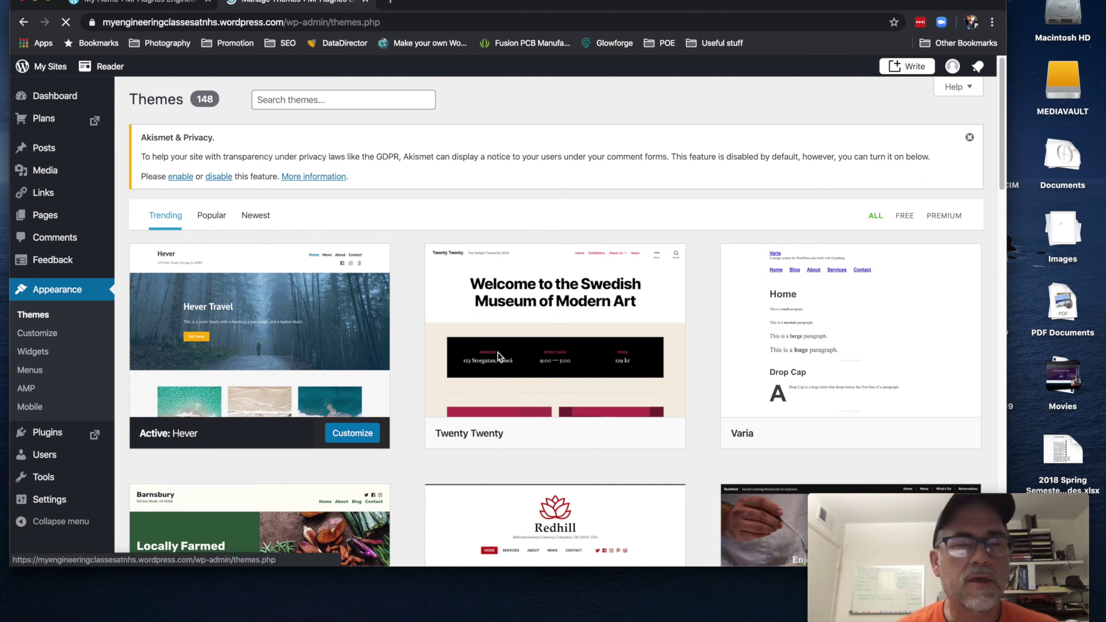
{"action": "scroll", "coordinate": [521, 381], "scroll_direction": "down", "scroll_amount": 2}
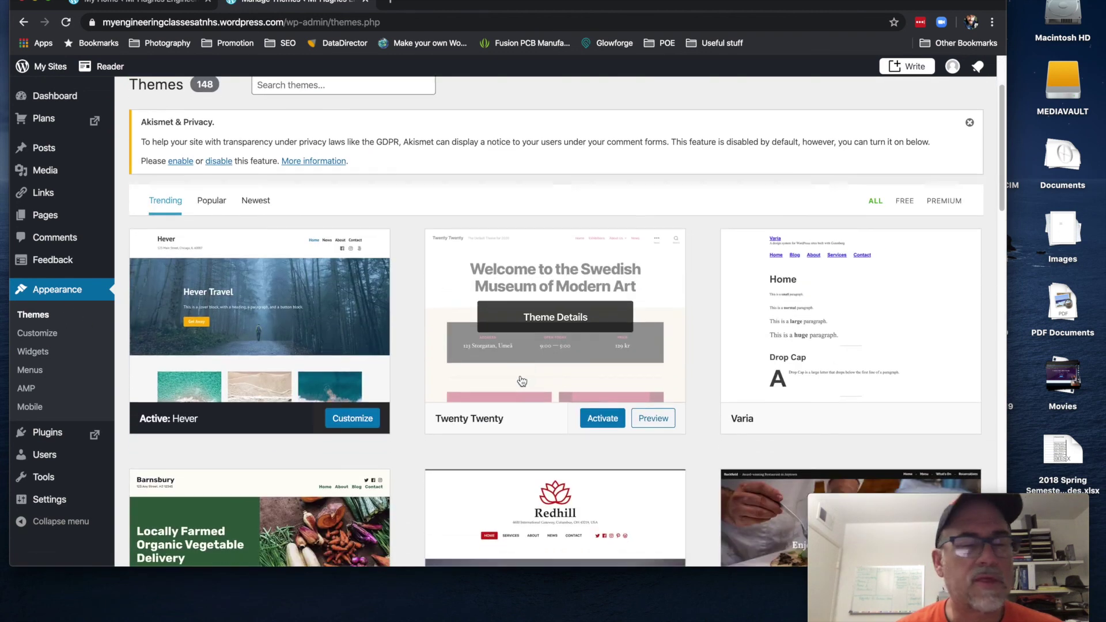
{"action": "scroll", "coordinate": [522, 381], "scroll_direction": "down", "scroll_amount": 1}
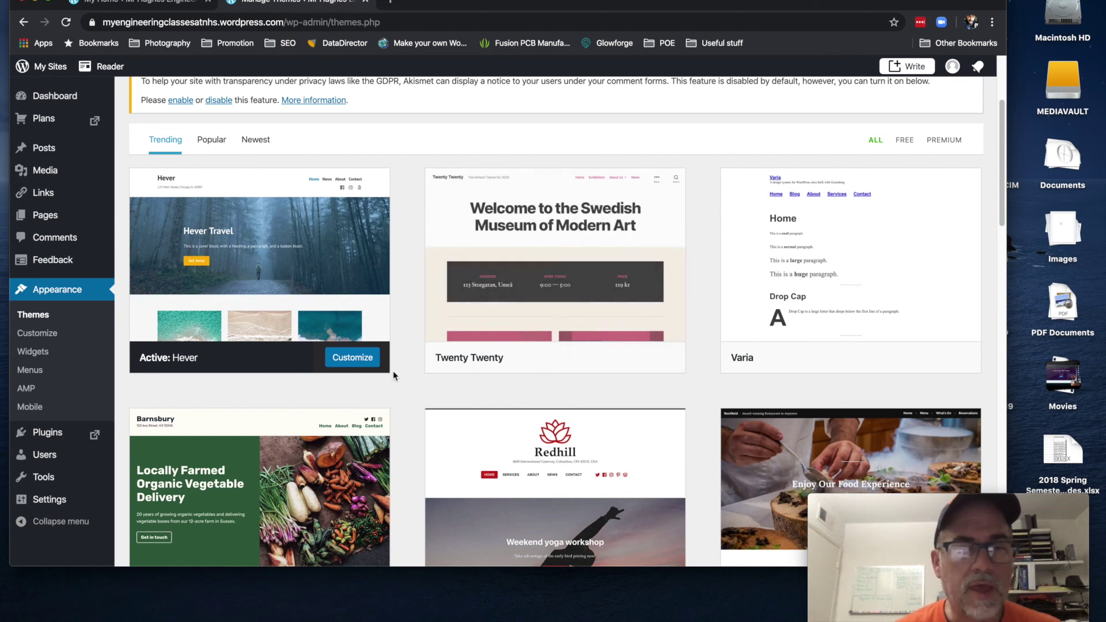
{"action": "scroll", "coordinate": [418, 423], "scroll_direction": "down", "scroll_amount": 10}
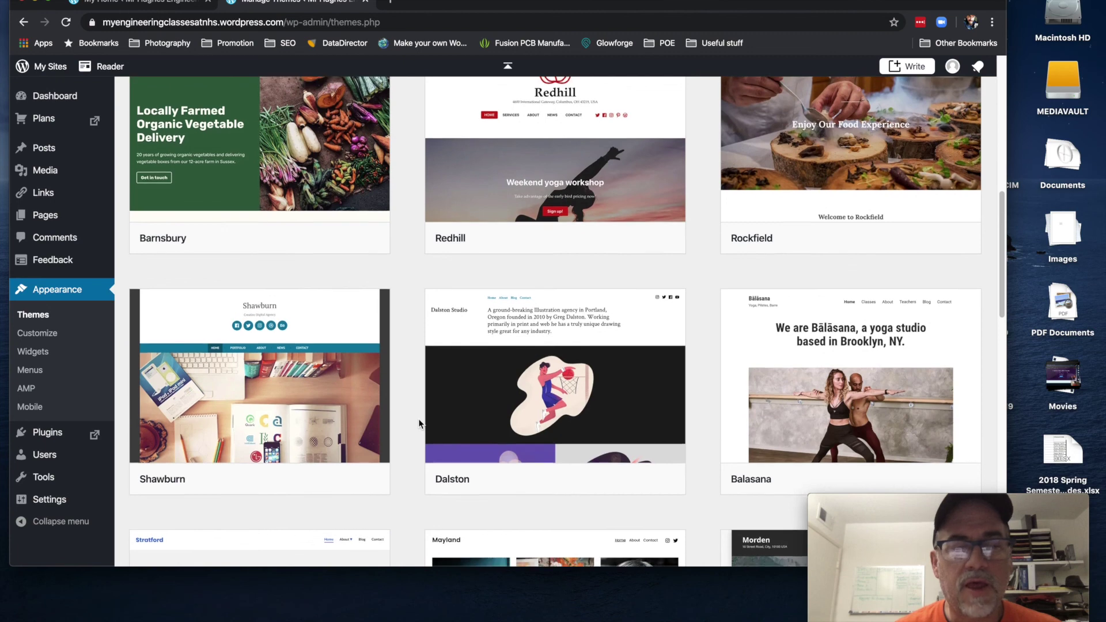
{"action": "scroll", "coordinate": [418, 424], "scroll_direction": "down", "scroll_amount": 9}
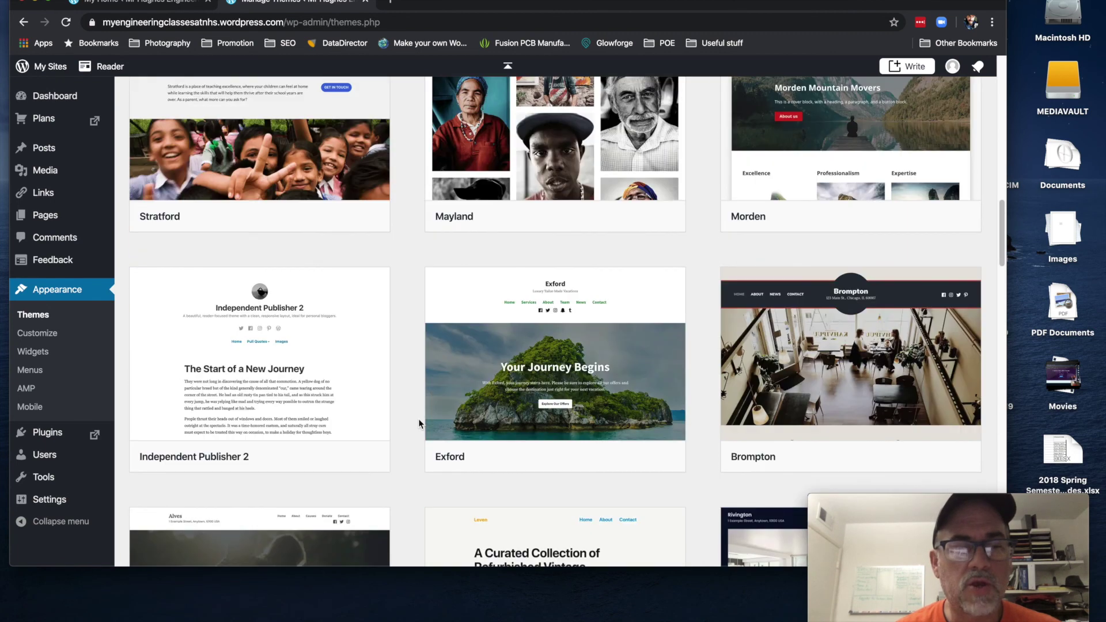
{"action": "scroll", "coordinate": [419, 424], "scroll_direction": "down", "scroll_amount": 8}
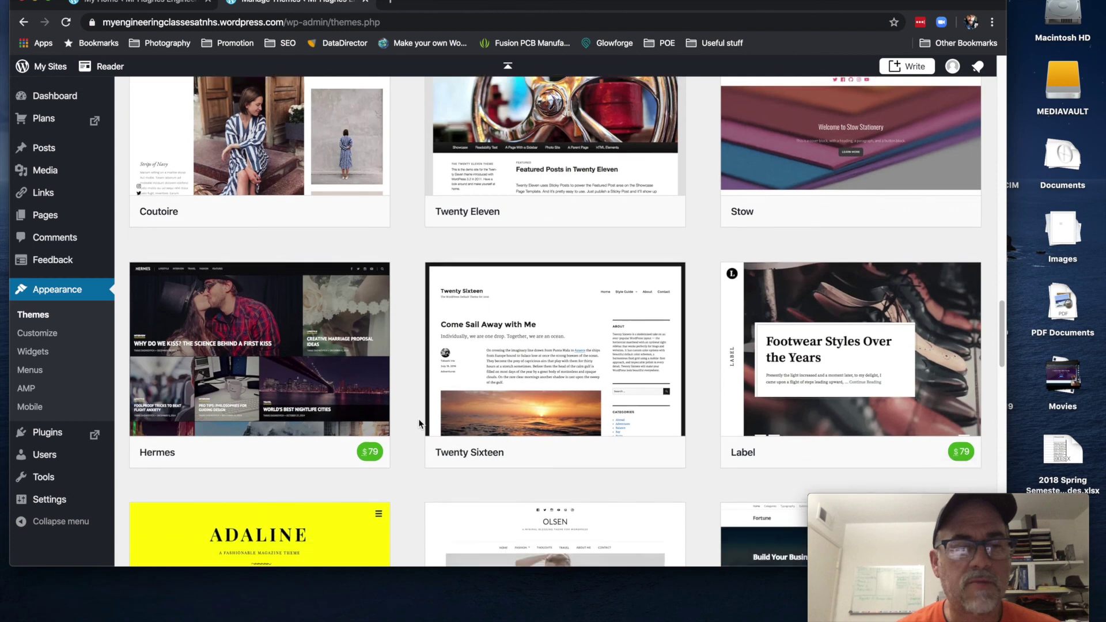
{"action": "scroll", "coordinate": [419, 424], "scroll_direction": "down", "scroll_amount": 2}
{"action": "mouse_move", "coordinate": [258, 298]}
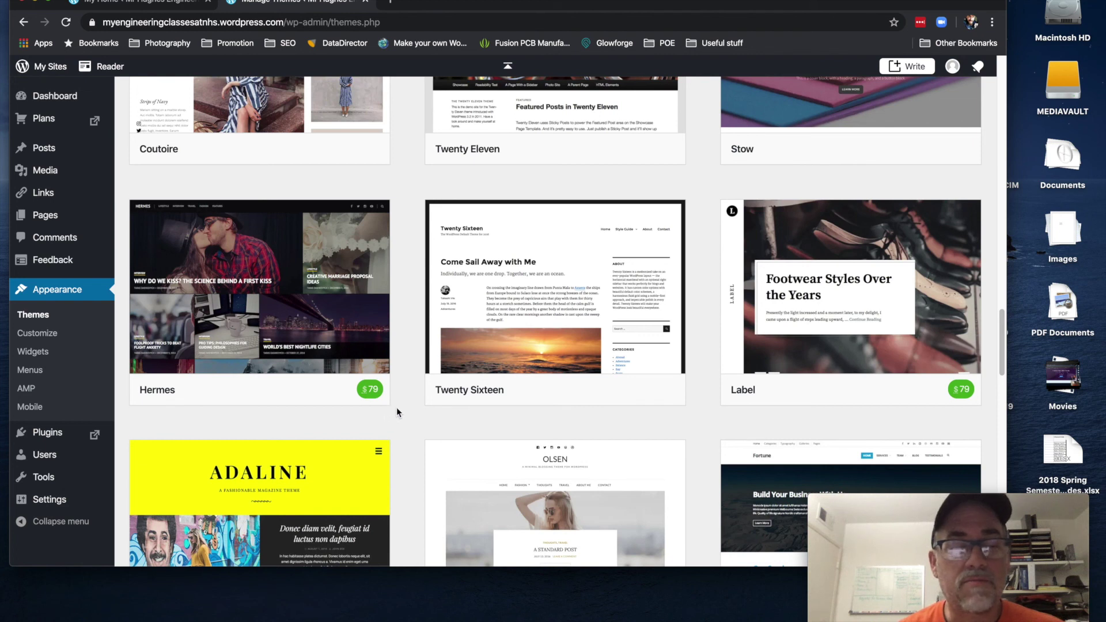
{"action": "scroll", "coordinate": [396, 407], "scroll_direction": "down", "scroll_amount": 5}
{"action": "scroll", "coordinate": [396, 406], "scroll_direction": "down", "scroll_amount": 8}
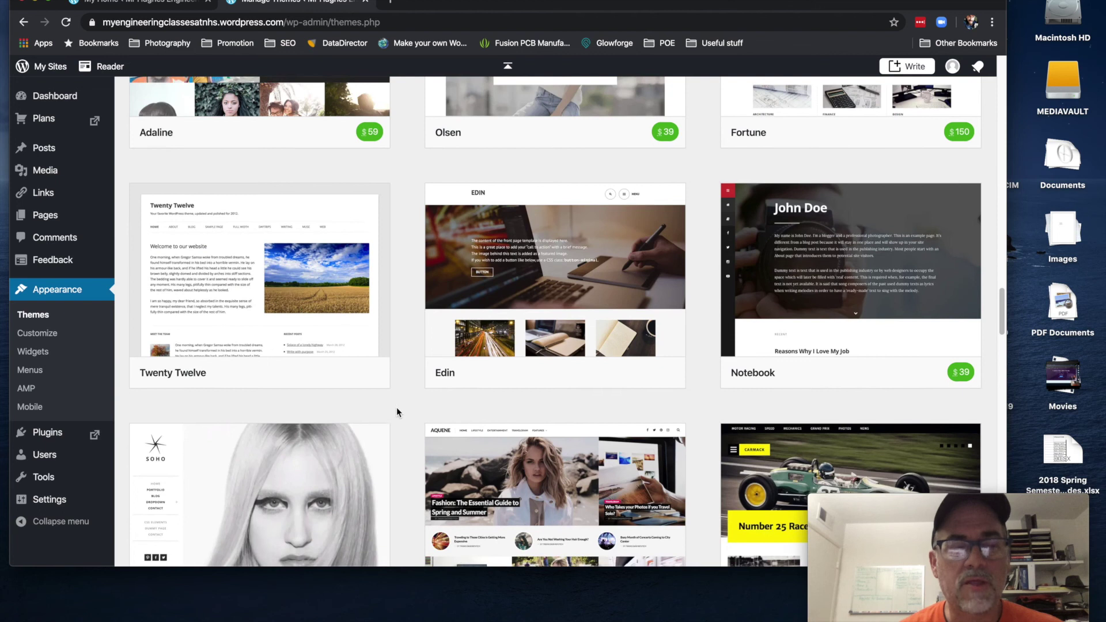
{"action": "scroll", "coordinate": [396, 407], "scroll_direction": "down", "scroll_amount": 10}
{"action": "key", "text": "Home"}
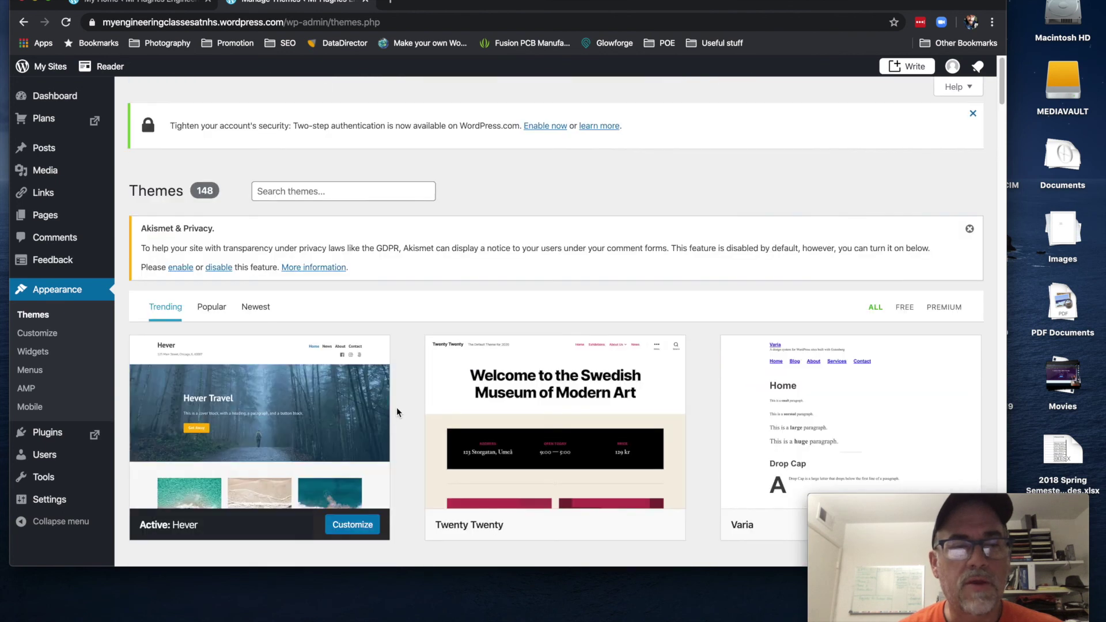